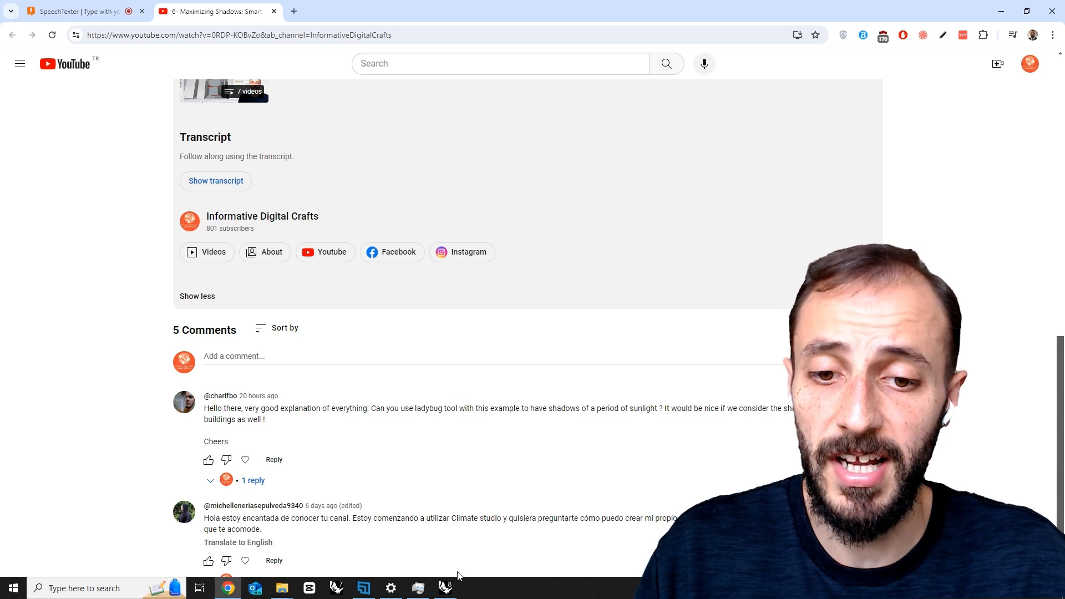
# Step: Switch to the Grasshopper definition in Rhino and move its window aside so the building model in the viewport is uncovered
pyautogui.moveTo(446, 587)
pyautogui.click(447, 556)
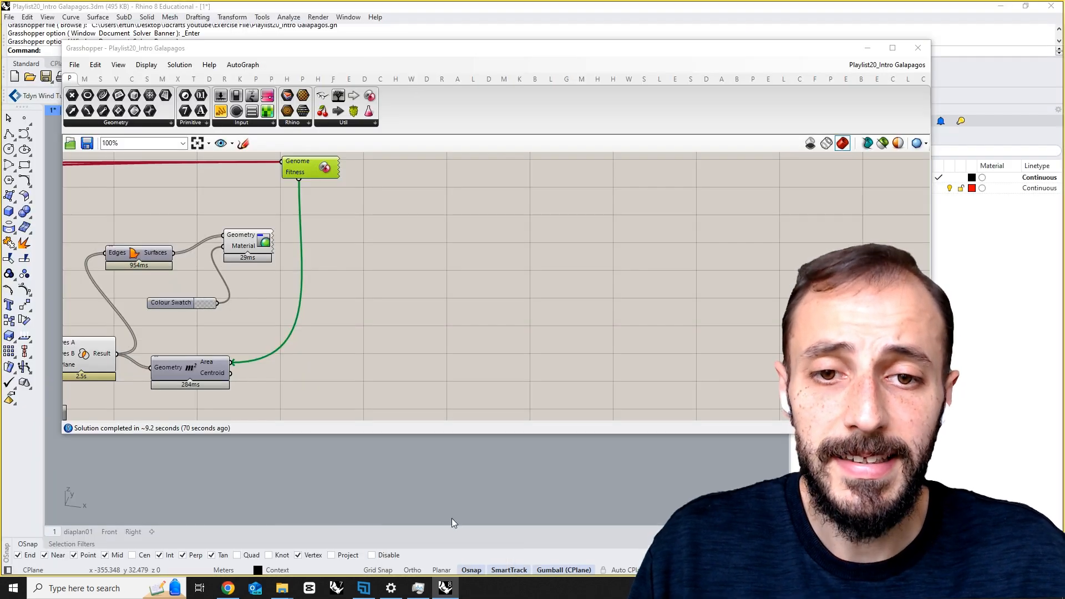
pyautogui.click(231, 589)
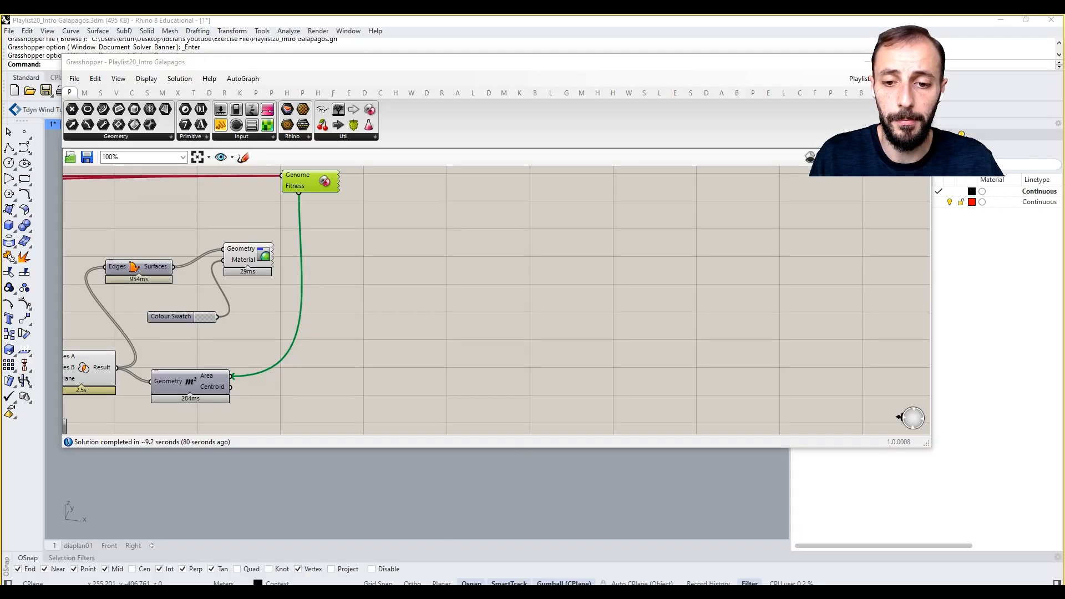
pyautogui.click(395, 64)
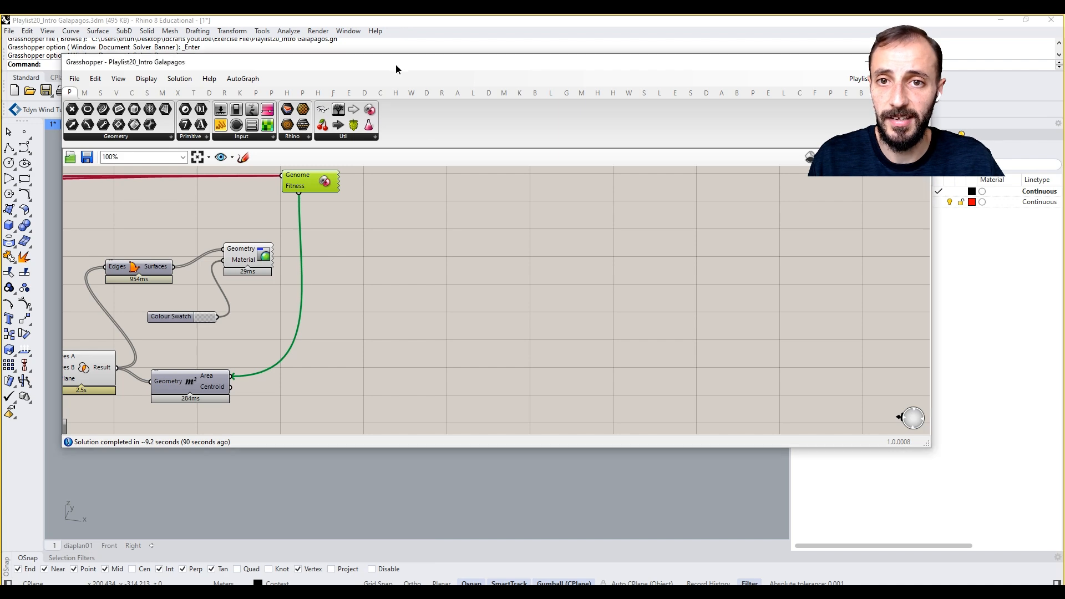
pyautogui.moveTo(395, 64); pyautogui.dragTo(795, 99)
pyautogui.moveTo(200, 310); pyautogui.dragTo(509, 357, button='right')
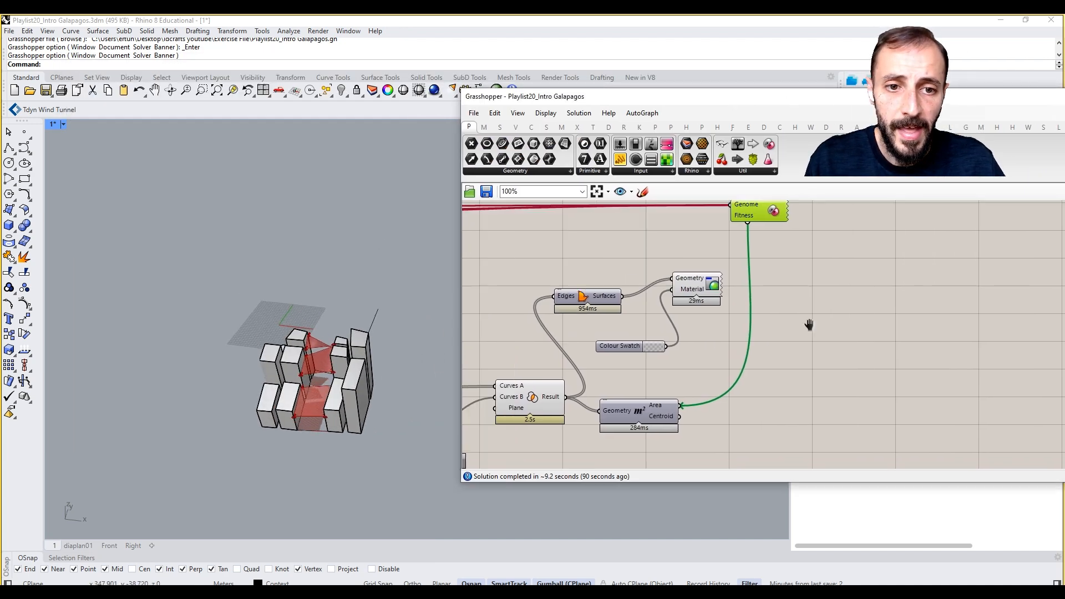
pyautogui.moveTo(809, 326); pyautogui.dragTo(834, 353, button='right')
pyautogui.click(825, 323)
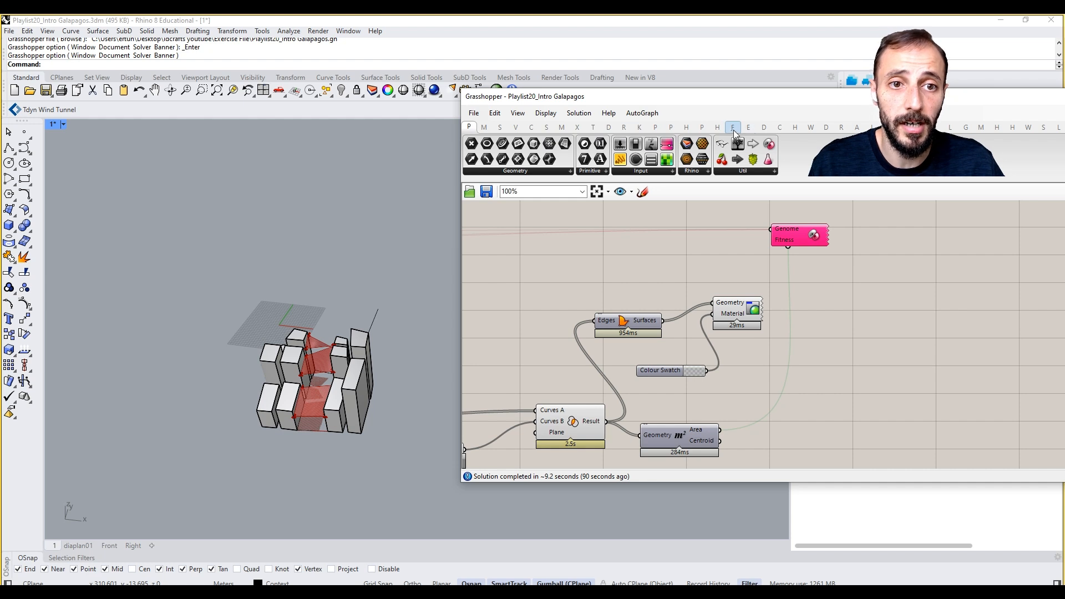
# Step: Place the LB EPWmap component from Ladybug on free canvas below the Area component
pyautogui.click(872, 127)
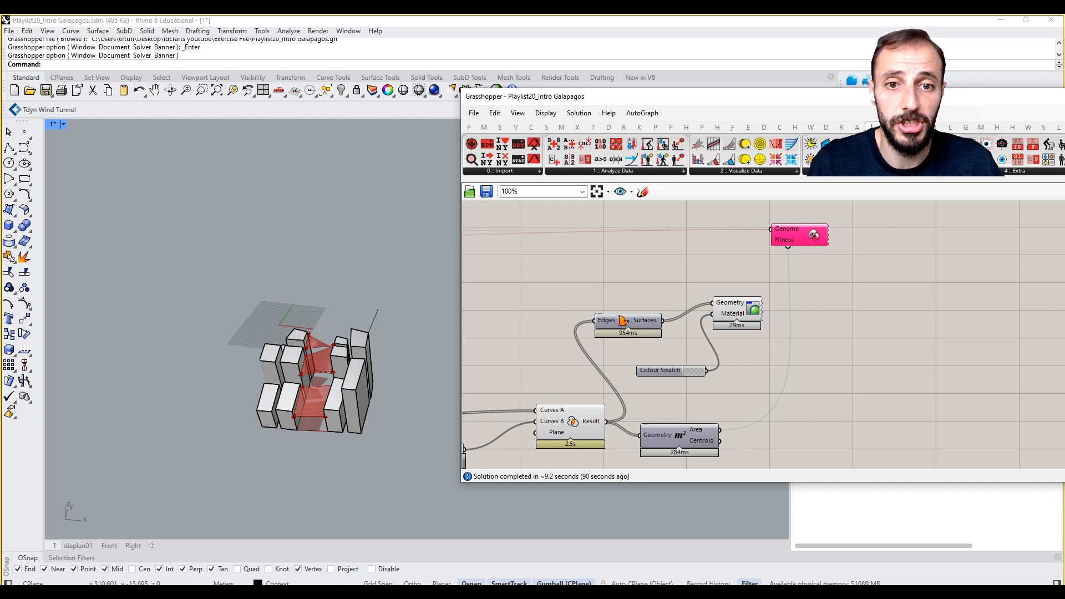
pyautogui.click(505, 171)
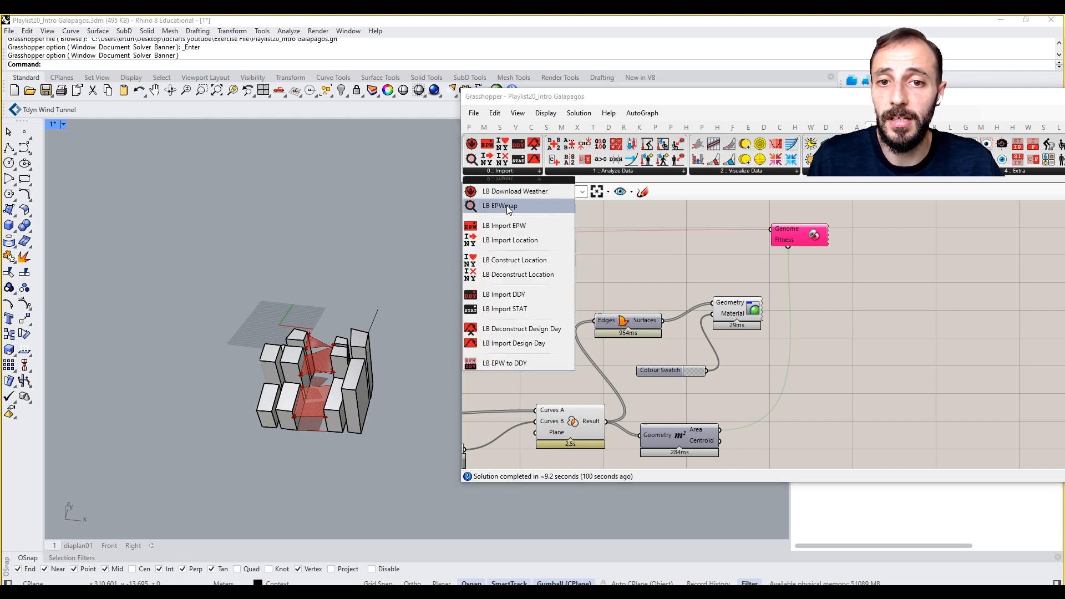
pyautogui.moveTo(507, 206); pyautogui.dragTo(811, 405)
pyautogui.click(861, 412)
pyautogui.moveTo(859, 402); pyautogui.dragTo(870, 250, button='right')
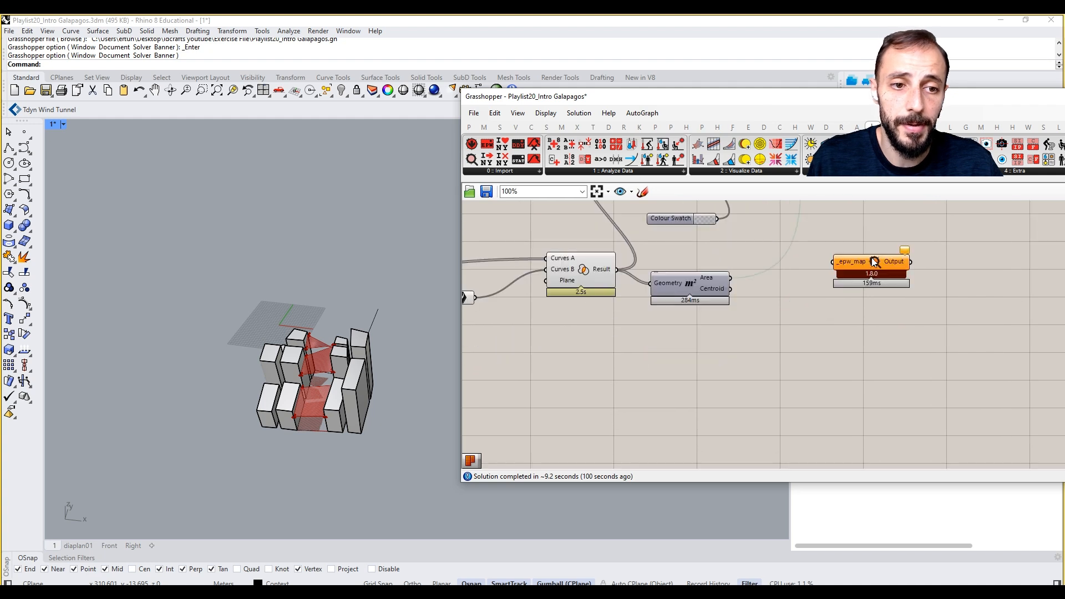
pyautogui.moveTo(873, 262); pyautogui.dragTo(741, 372)
# Step: Place an LB Download Weather component beside the EPWmap component and space the two apart
pyautogui.click(511, 173)
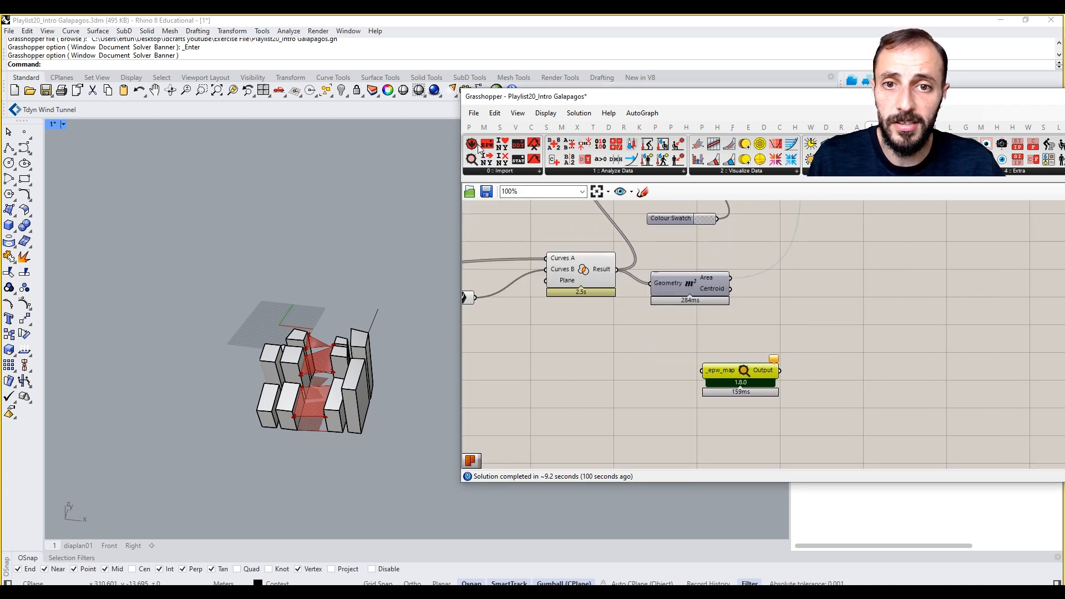
pyautogui.moveTo(846, 369); pyautogui.dragTo(846, 371)
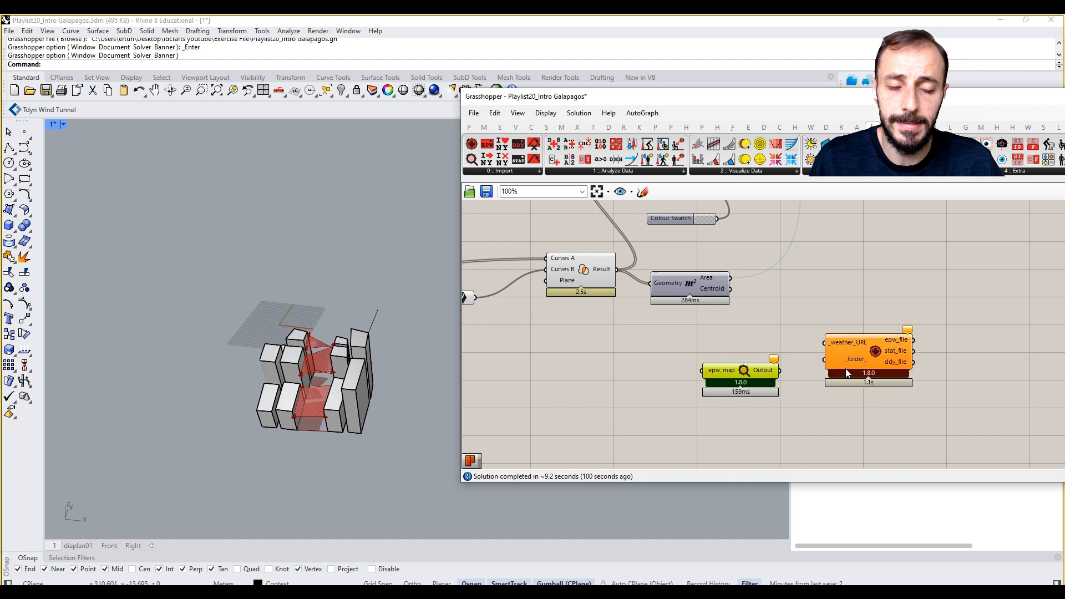
pyautogui.moveTo(766, 374); pyautogui.dragTo(709, 376)
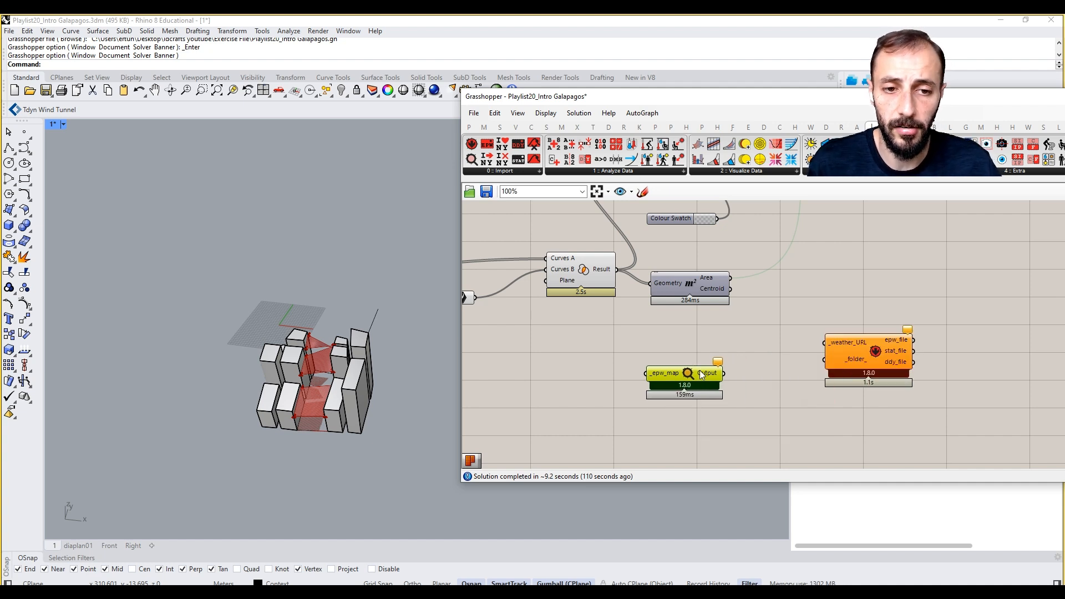
# Step: Feed the _epw_map input from a new Boolean Toggle and set it to True to launch the EPW map
pyautogui.doubleClick(555, 358)
pyautogui.write('togg')
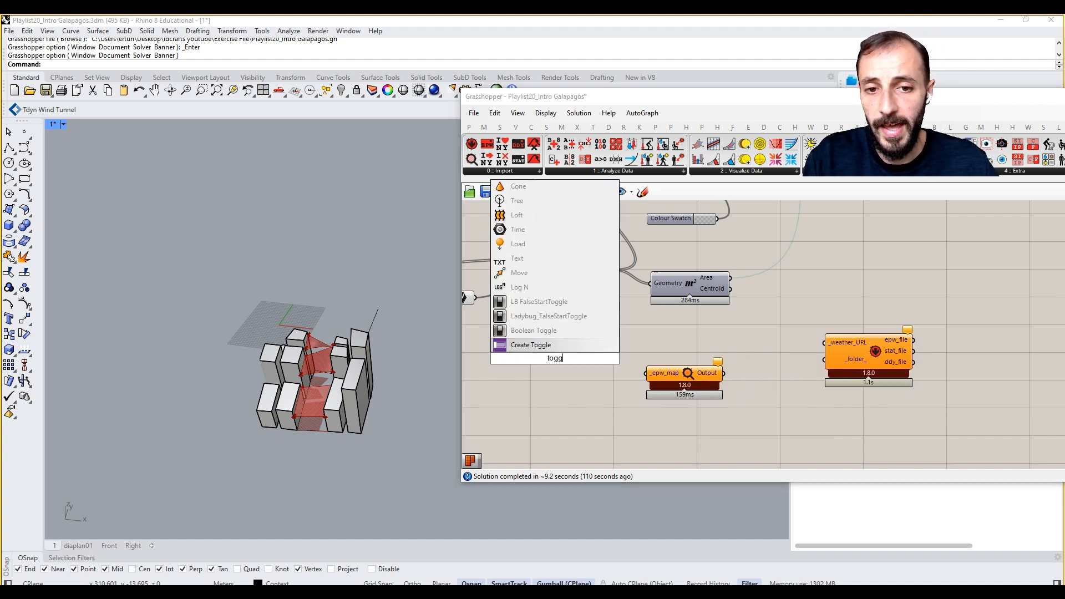
pyautogui.click(551, 332)
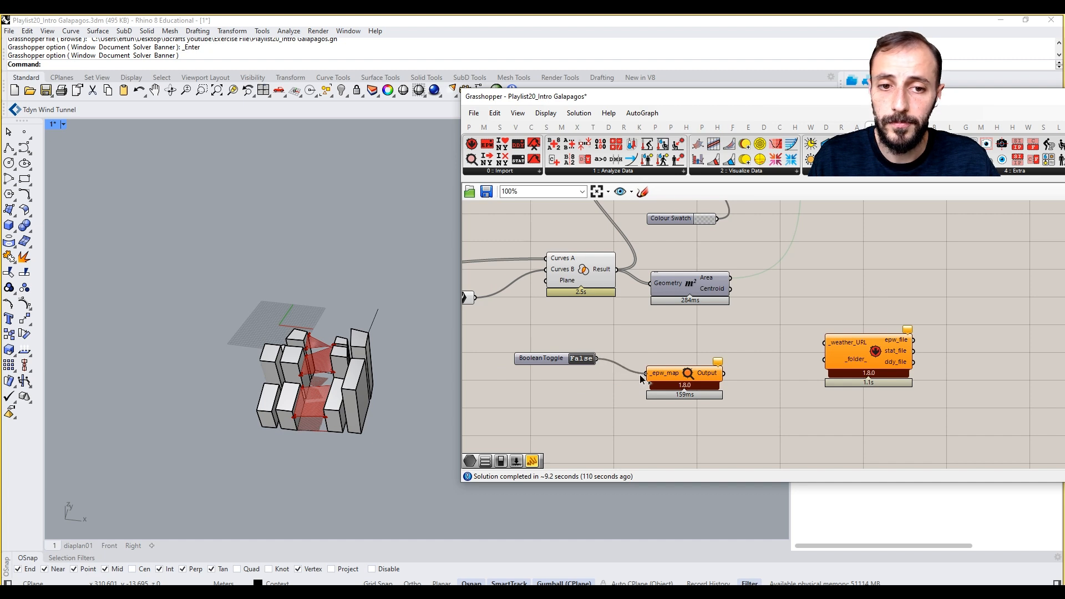
pyautogui.moveTo(642, 379); pyautogui.dragTo(642, 379)
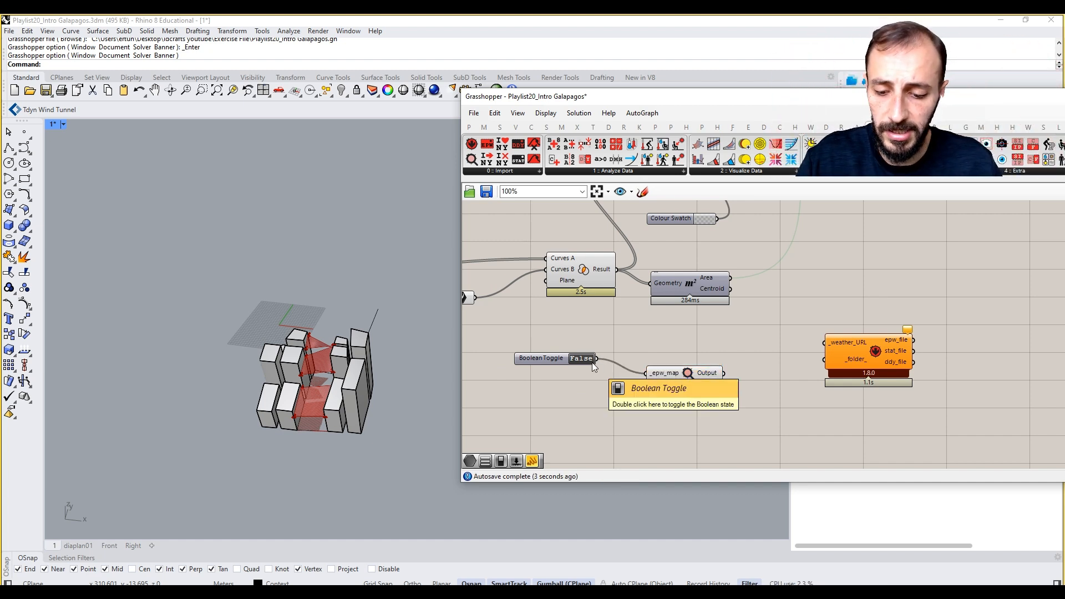
pyautogui.moveTo(549, 356); pyautogui.dragTo(546, 363)
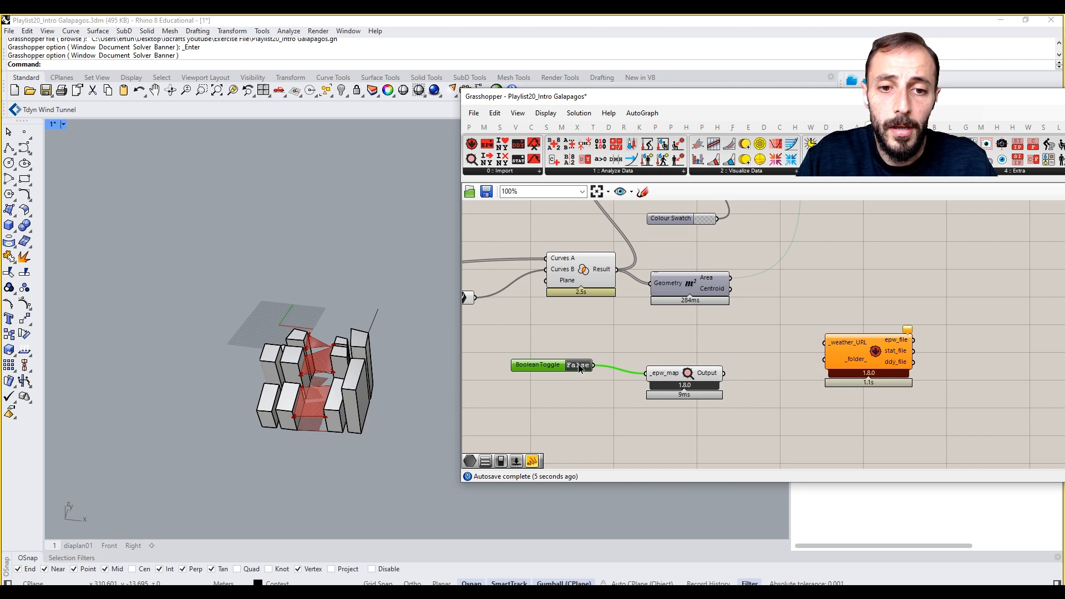
pyautogui.doubleClick(578, 365)
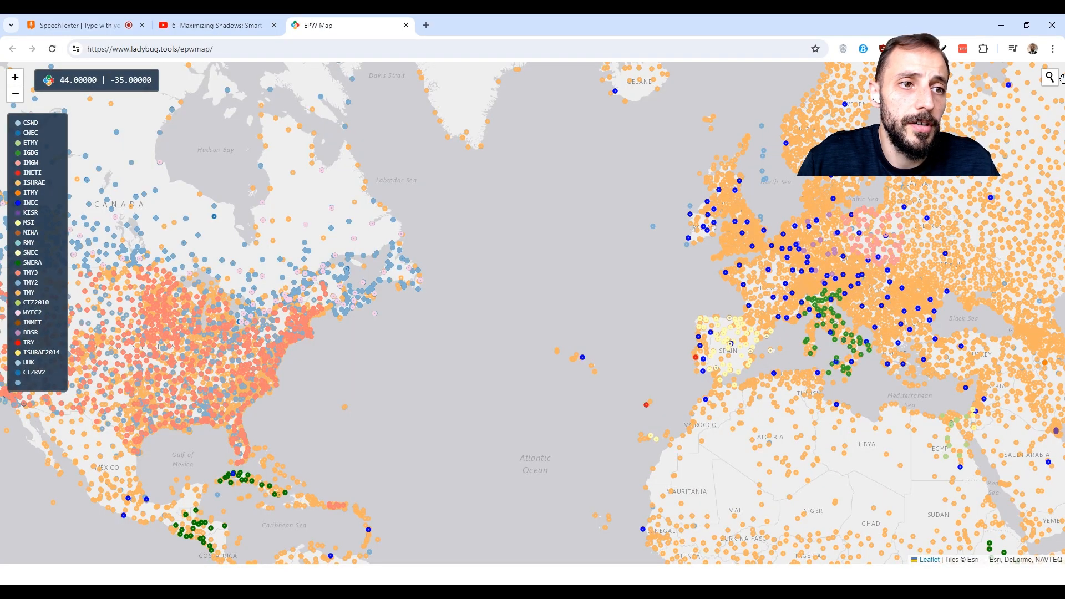
# Step: Find Boston, Massachusetts on the EPW map and copy the weather file link of the Boston-Logan Climate-Normals station
pyautogui.click(1058, 79)
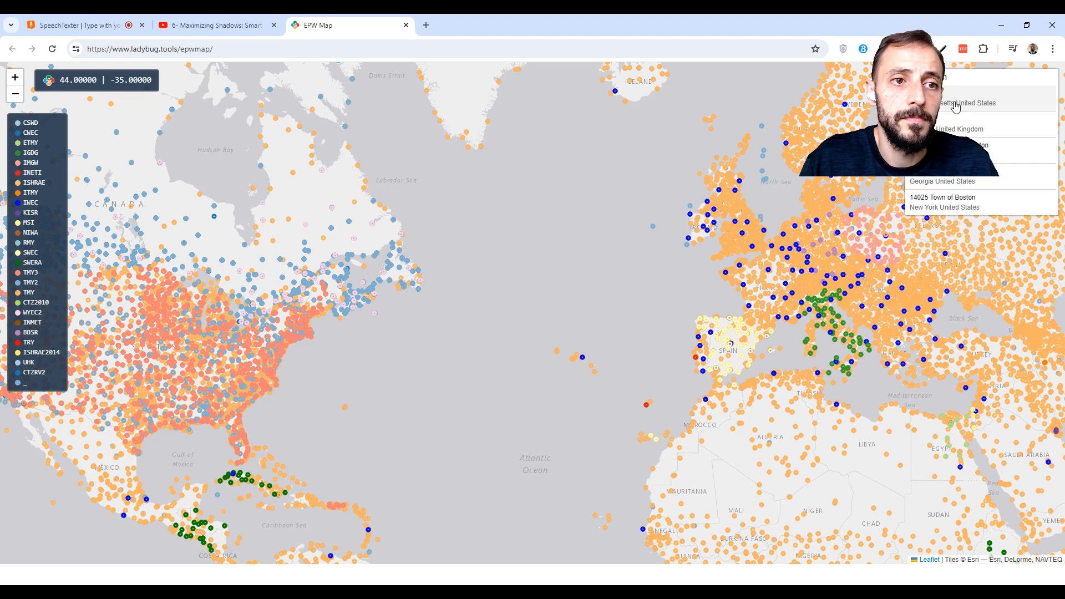
pyautogui.click(956, 104)
pyautogui.scroll(3, 452, 245)
pyautogui.scroll(4, 463, 249)
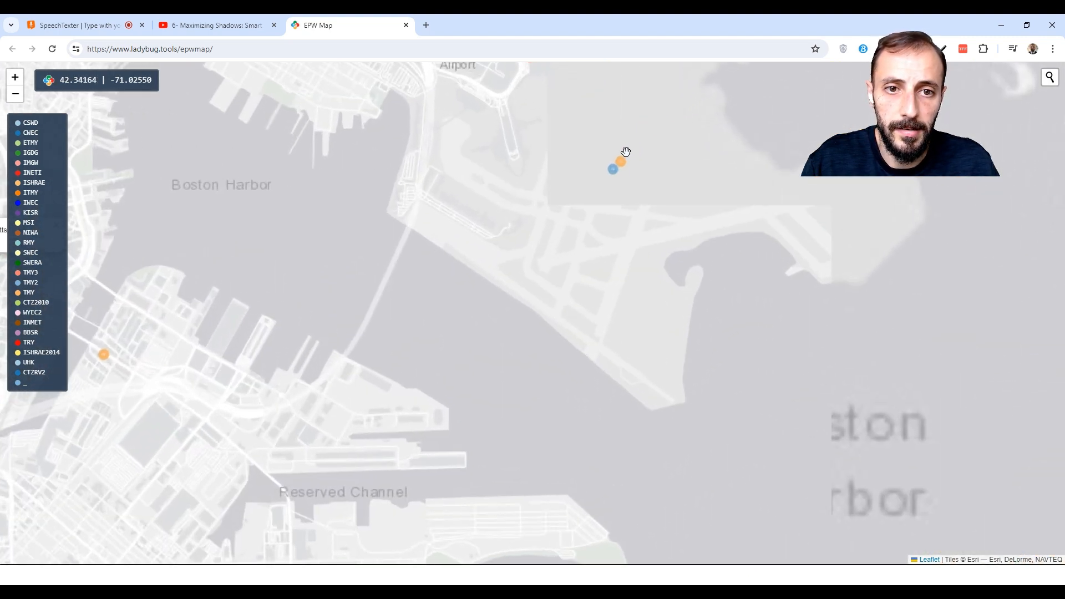
pyautogui.click(614, 172)
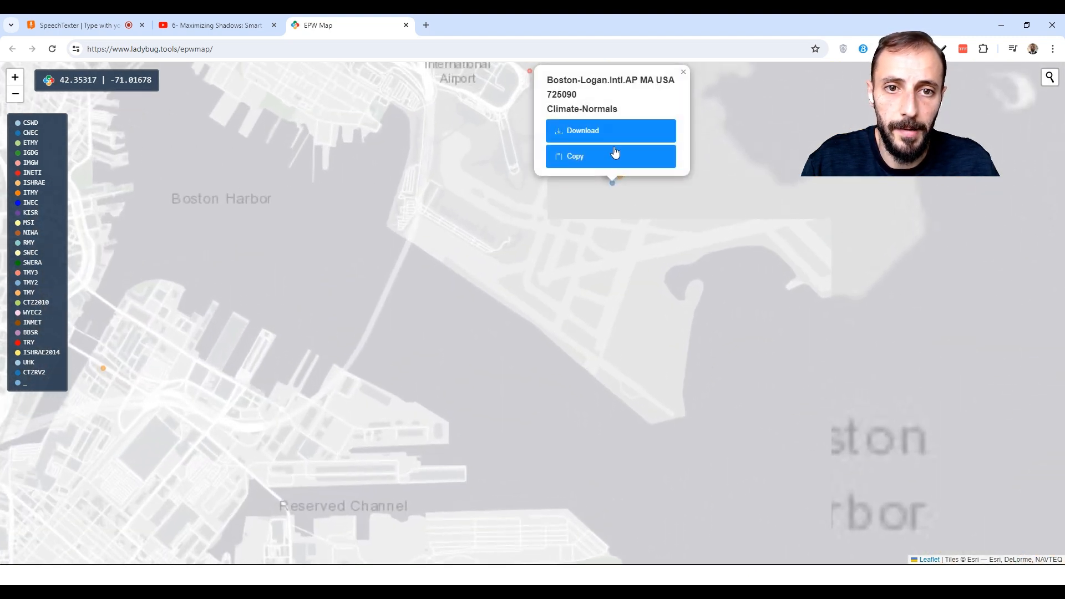
pyautogui.click(594, 164)
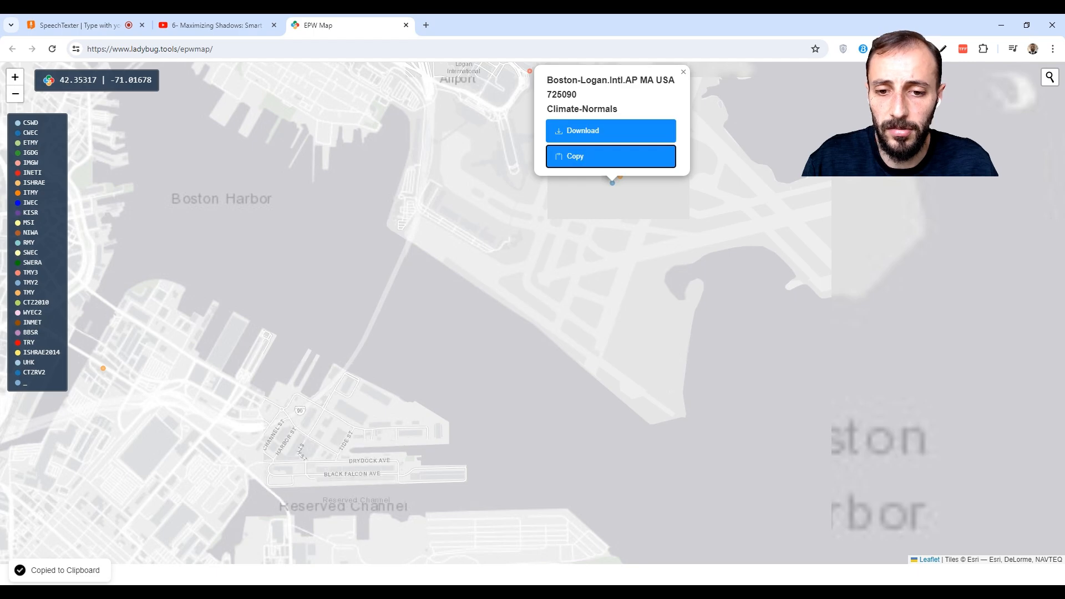
# Step: Return to Grasshopper, create a panel holding the copied Boston-Logan weather URL and shrink it to a compact block
pyautogui.click(458, 586)
pyautogui.moveTo(644, 405); pyautogui.dragTo(641, 392, button='right')
pyautogui.doubleClick(643, 393)
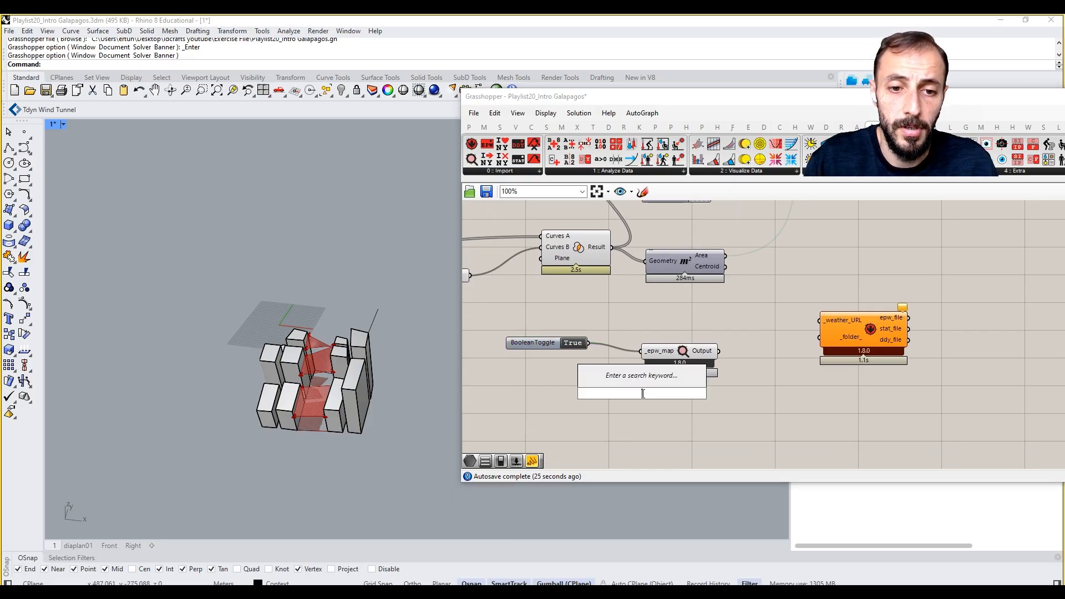
pyautogui.hotkey('ctrl', 'v')
pyautogui.press('Return')
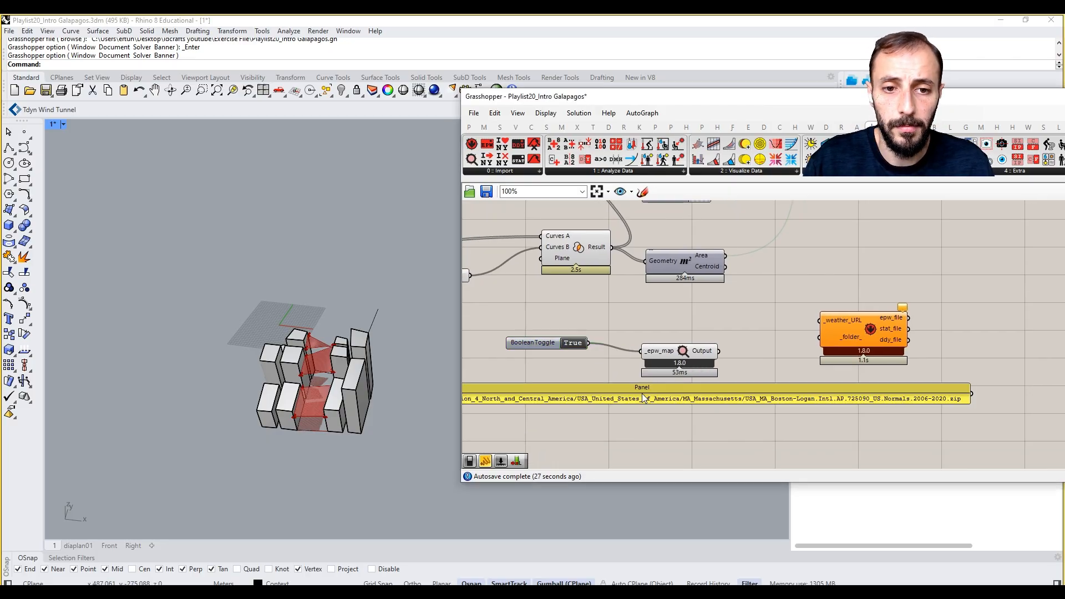
pyautogui.click(733, 398)
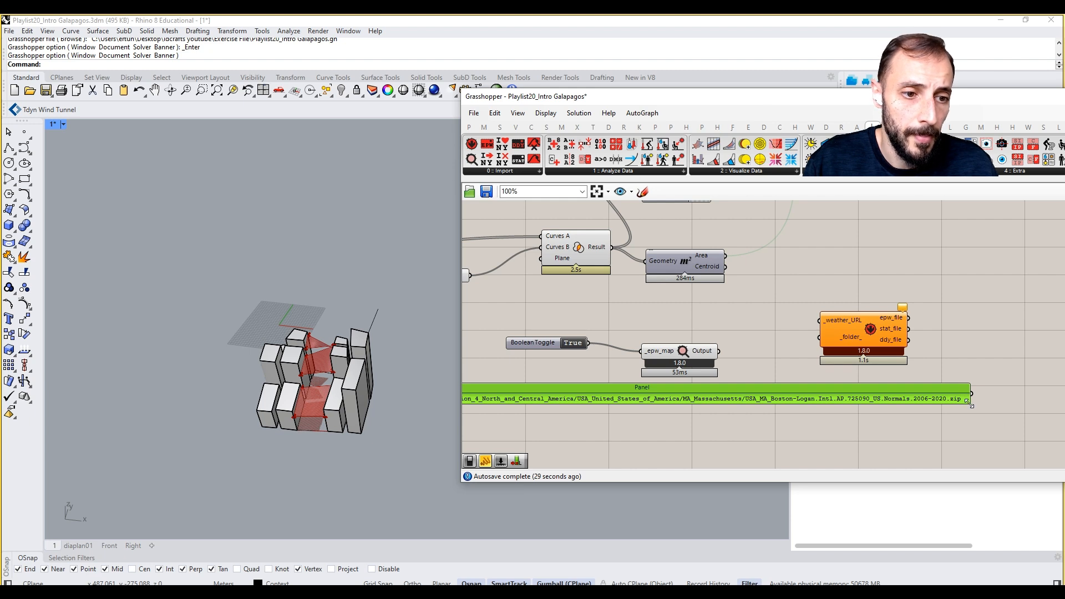
pyautogui.moveTo(969, 403); pyautogui.dragTo(876, 414)
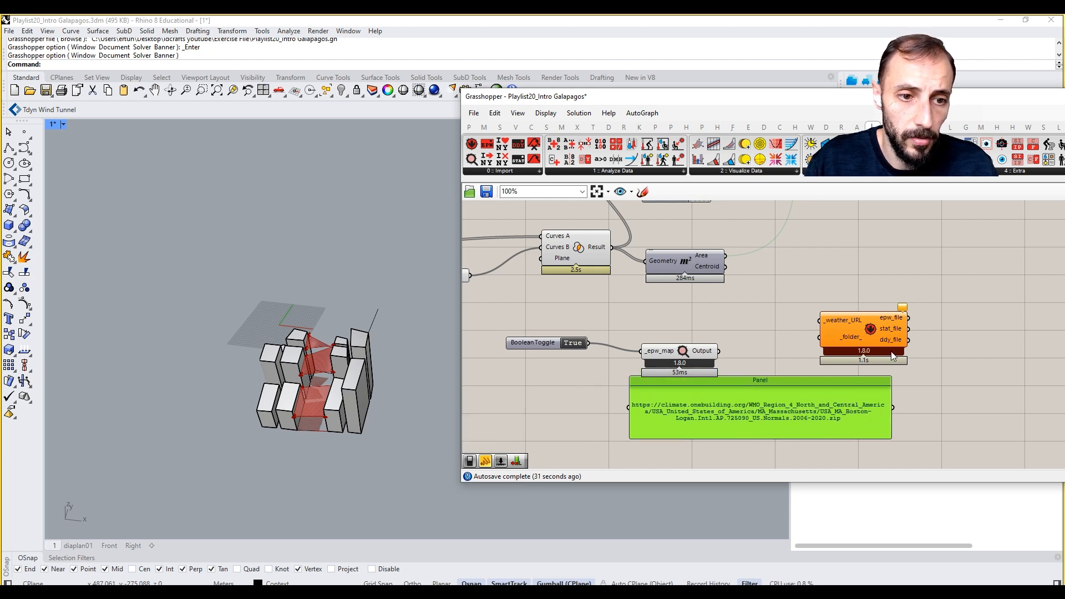
# Step: Rearrange the URL panel and the Download Weather component side by side and connect the panel to the _weather_URL input
pyautogui.moveTo(889, 335); pyautogui.dragTo(1022, 409)
pyautogui.moveTo(806, 406); pyautogui.dragTo(791, 428)
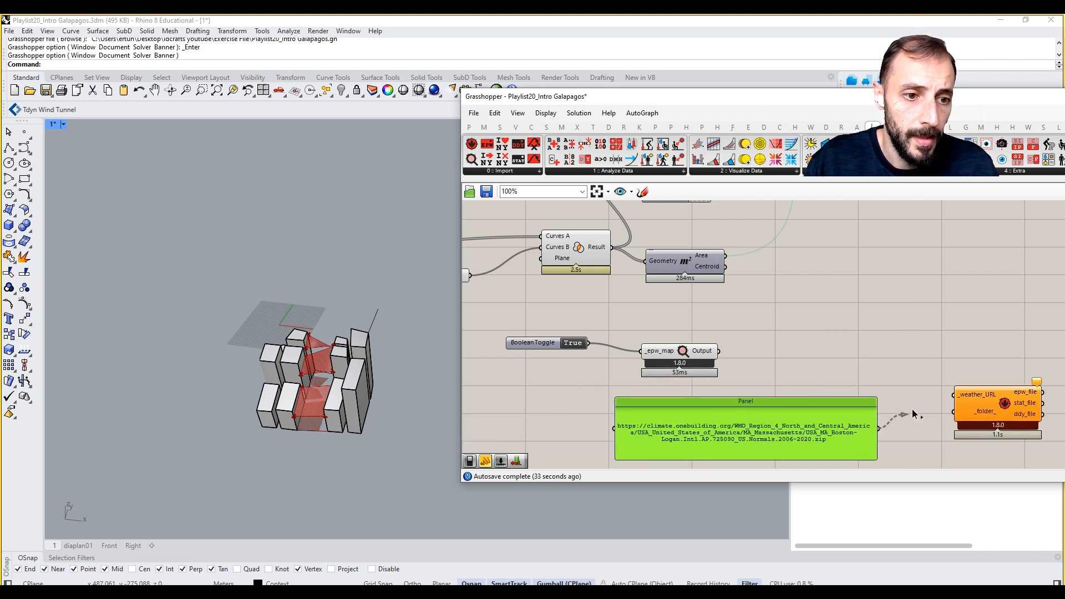
pyautogui.moveTo(913, 410); pyautogui.dragTo(953, 395)
# Step: Add an LB Import EPW component and connect Download Weather's epw_file output to its _epw_file input
pyautogui.moveTo(944, 321); pyautogui.dragTo(769, 321, button='right')
pyautogui.moveTo(823, 389); pyautogui.dragTo(824, 402)
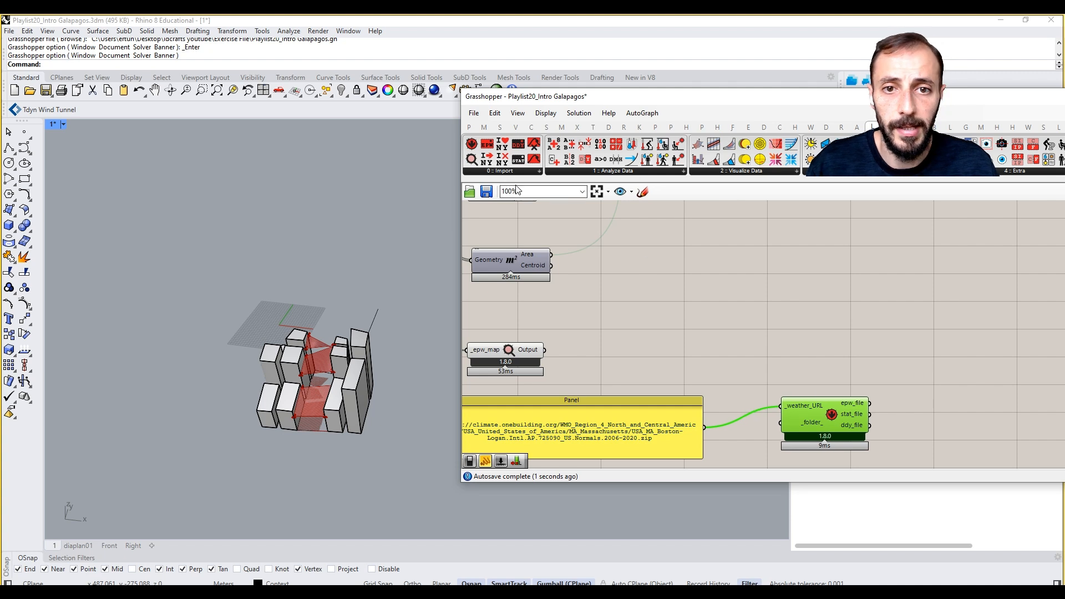
pyautogui.moveTo(905, 383); pyautogui.dragTo(899, 416)
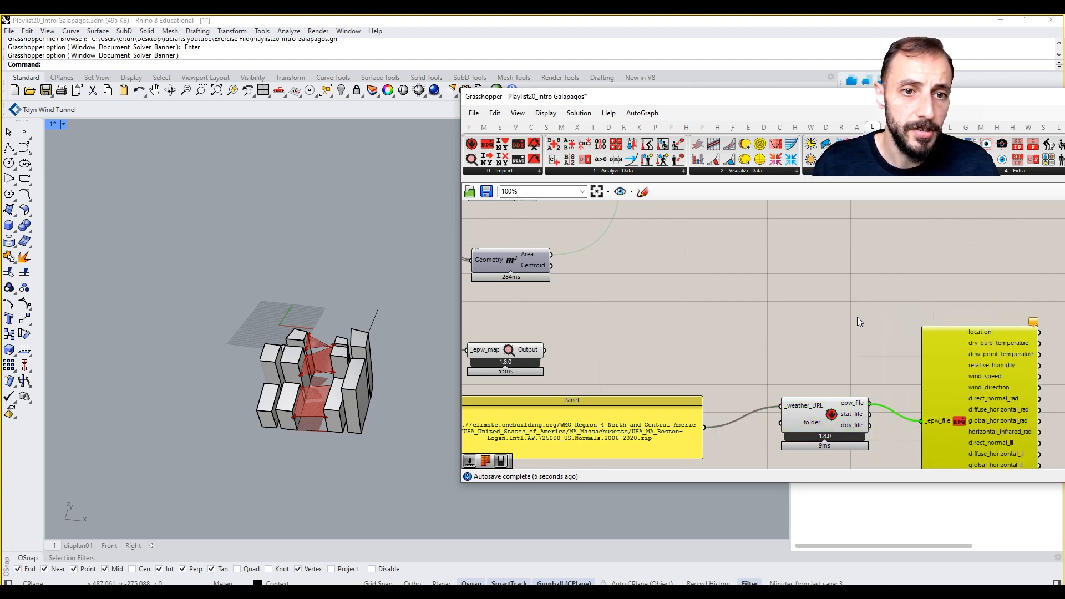
# Step: Add an LB SunPath component and connect the imported EPW's location output to its _location input
pyautogui.moveTo(810, 281); pyautogui.dragTo(704, 249, button='right')
pyautogui.click(701, 172)
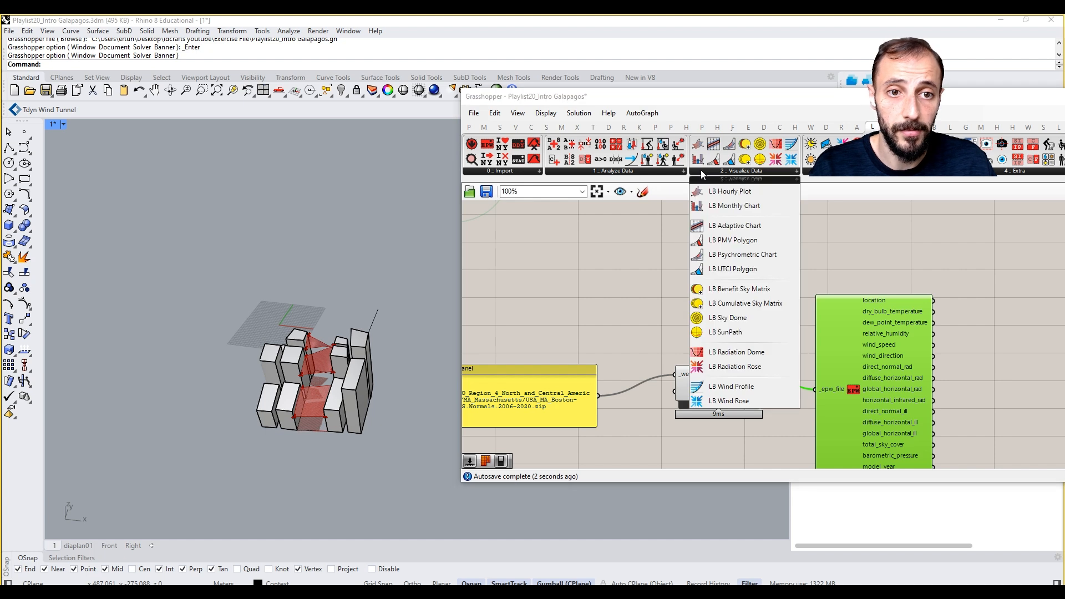
pyautogui.moveTo(732, 308); pyautogui.dragTo(762, 348)
pyautogui.moveTo(1020, 380); pyautogui.dragTo(1021, 383)
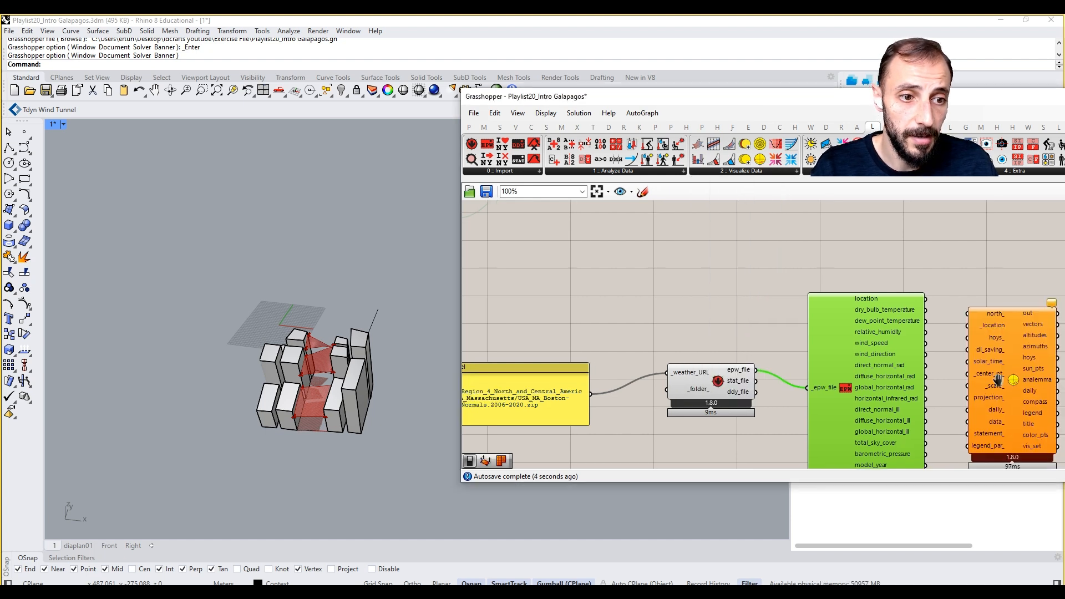
pyautogui.moveTo(952, 317); pyautogui.dragTo(737, 257, button='right')
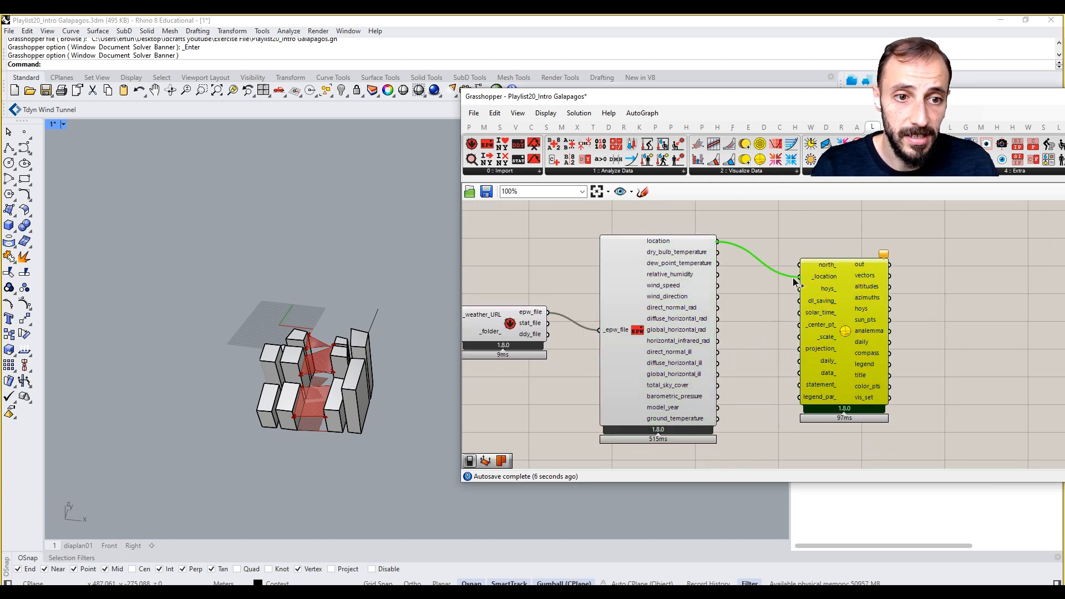
# Step: Place an LB Apply Analysis Period component beside the SunPath component and shift the SunPath component to make room
pyautogui.click(601, 170)
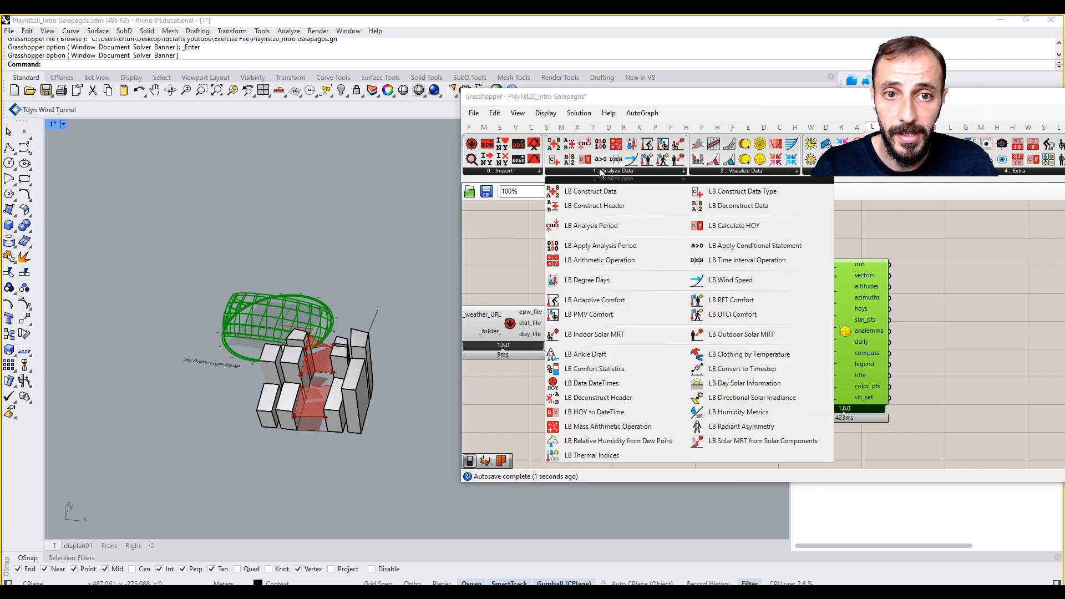
pyautogui.moveTo(598, 244); pyautogui.dragTo(788, 416)
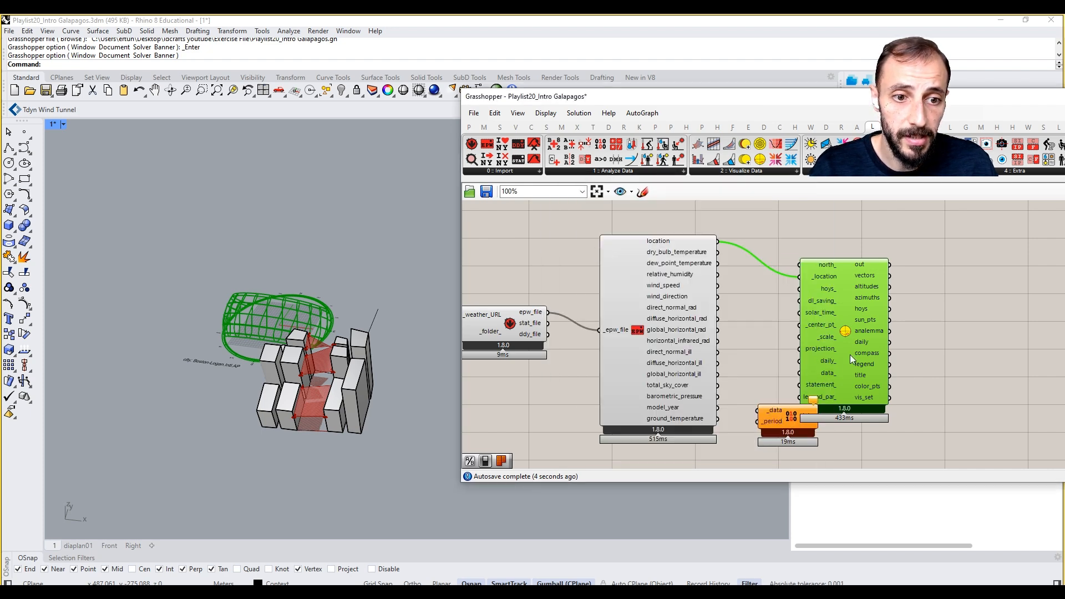
pyautogui.moveTo(851, 358); pyautogui.dragTo(884, 352)
pyautogui.click(789, 418)
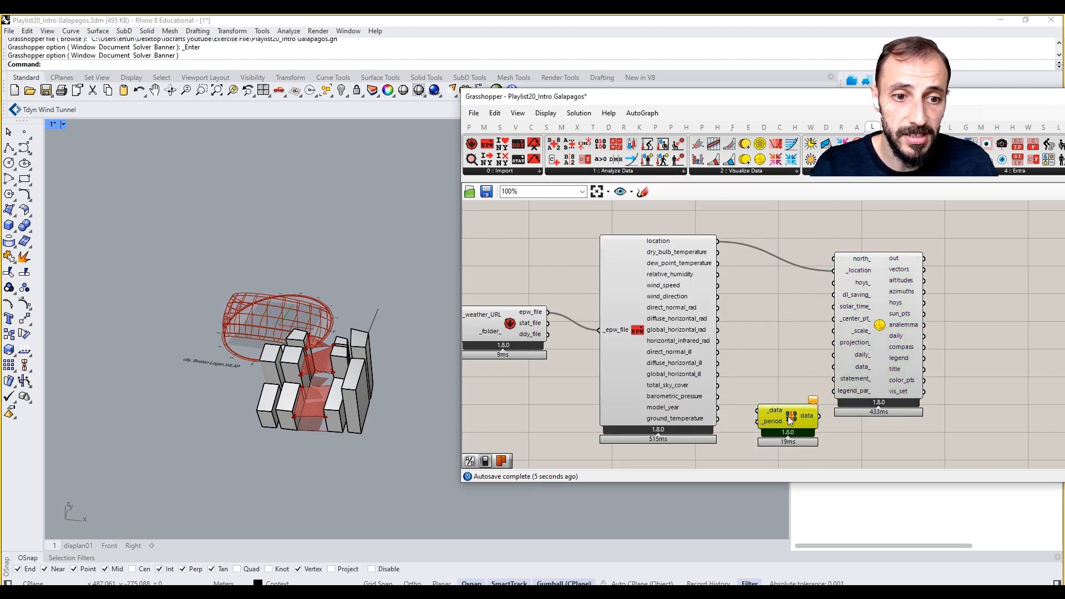
# Step: Add an LB Analysis Period component, delete the Apply Analysis Period component, and position the new one below the SunPath component
pyautogui.click(626, 174)
pyautogui.moveTo(622, 229); pyautogui.dragTo(778, 335)
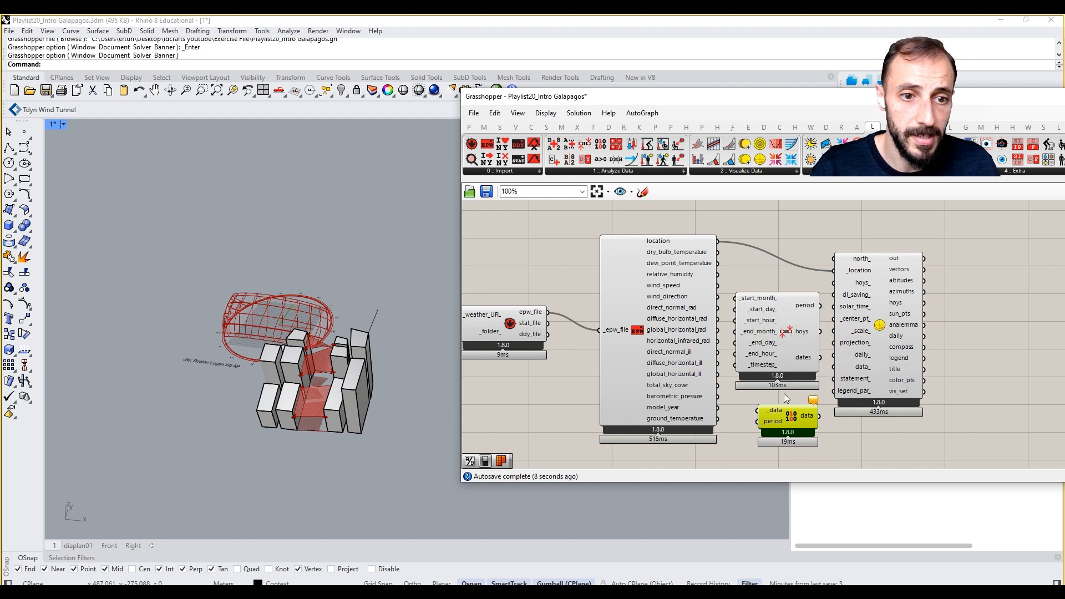
pyautogui.press('Delete')
pyautogui.moveTo(887, 353); pyautogui.dragTo(937, 345)
pyautogui.moveTo(774, 329); pyautogui.dragTo(802, 423)
pyautogui.moveTo(797, 394); pyautogui.dragTo(831, 286, button='right')
pyautogui.moveTo(830, 286); pyautogui.dragTo(857, 357)
# Step: Add a number slider with the value 6 and connect it to the analysis period's _start_month input
pyautogui.doubleClick(730, 384)
pyautogui.write('6')
pyautogui.press('Return')
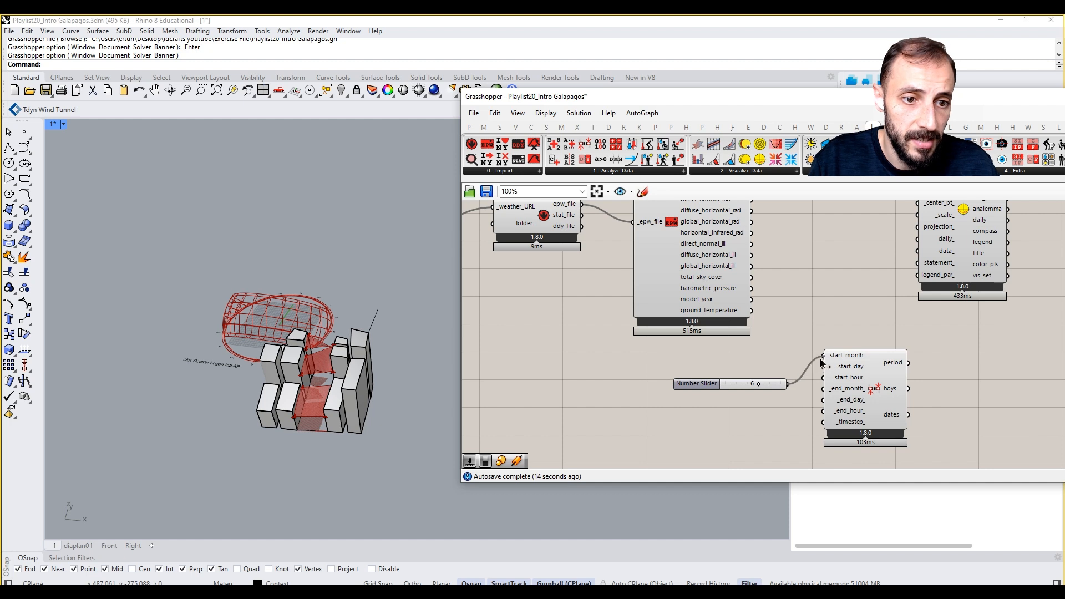
# Step: Line up the start-month slider with its input and add a slider with value 1 connected to the analysis period's _start_day_
pyautogui.moveTo(782, 386); pyautogui.dragTo(767, 366)
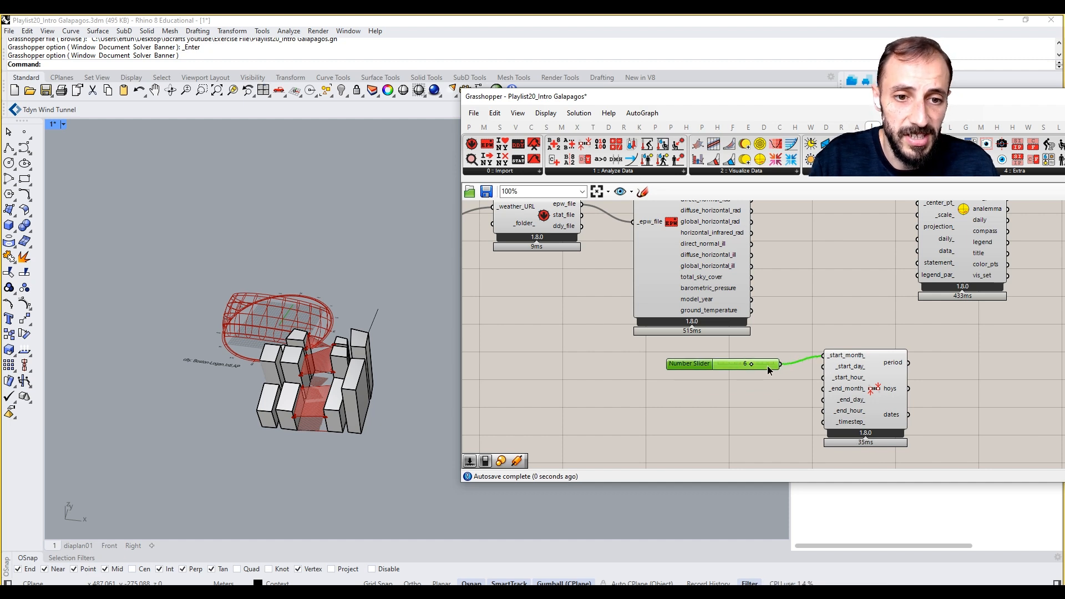
pyautogui.doubleClick(750, 417)
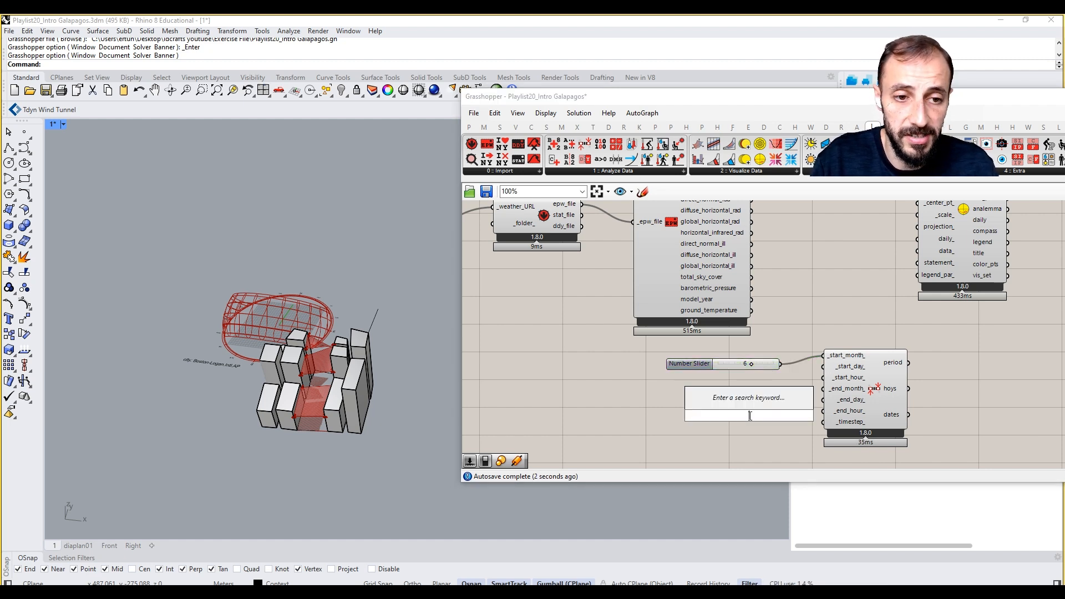
pyautogui.write('1')
pyautogui.press('Return')
pyautogui.moveTo(749, 416); pyautogui.dragTo(709, 385)
# Step: Add two number sliders with value 8 and connect them to the analysis period's _start_hour_ and _end_month_ inputs
pyautogui.doubleClick(756, 432)
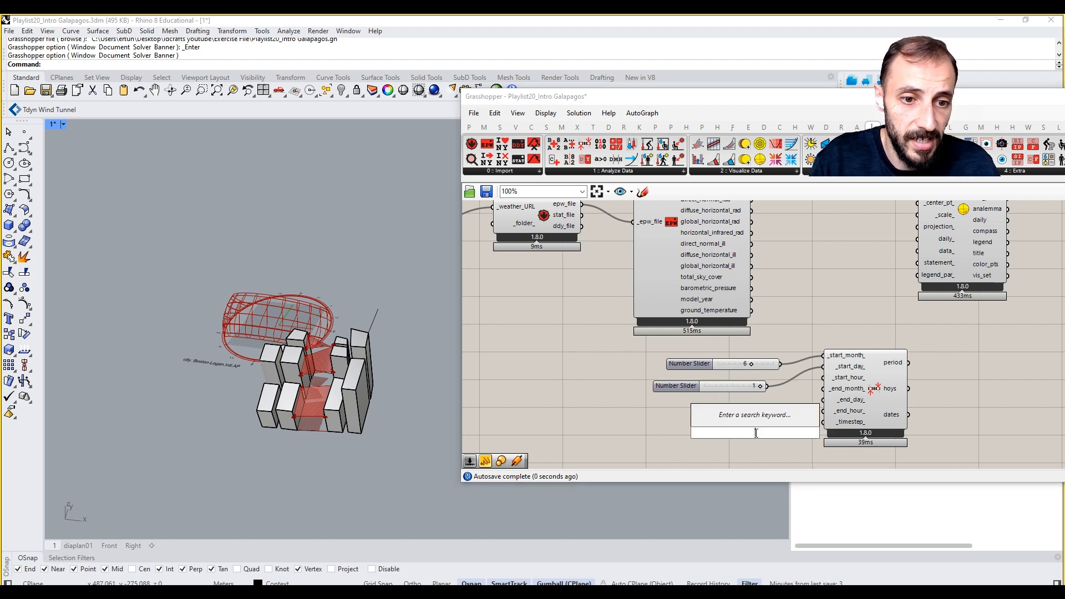
pyautogui.write('8')
pyautogui.press('Return')
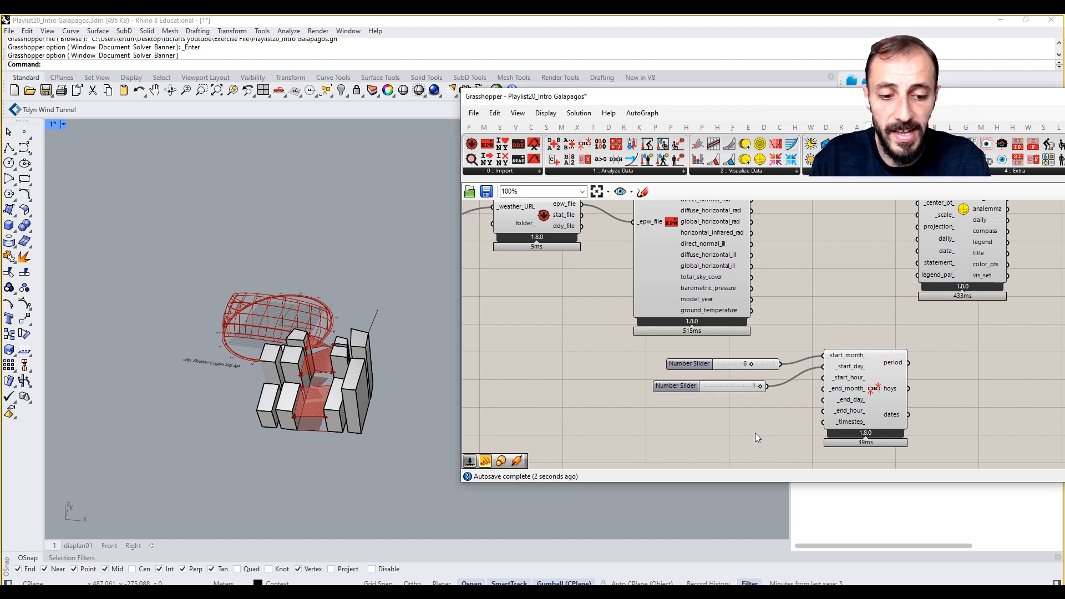
pyautogui.moveTo(755, 433); pyautogui.dragTo(702, 404)
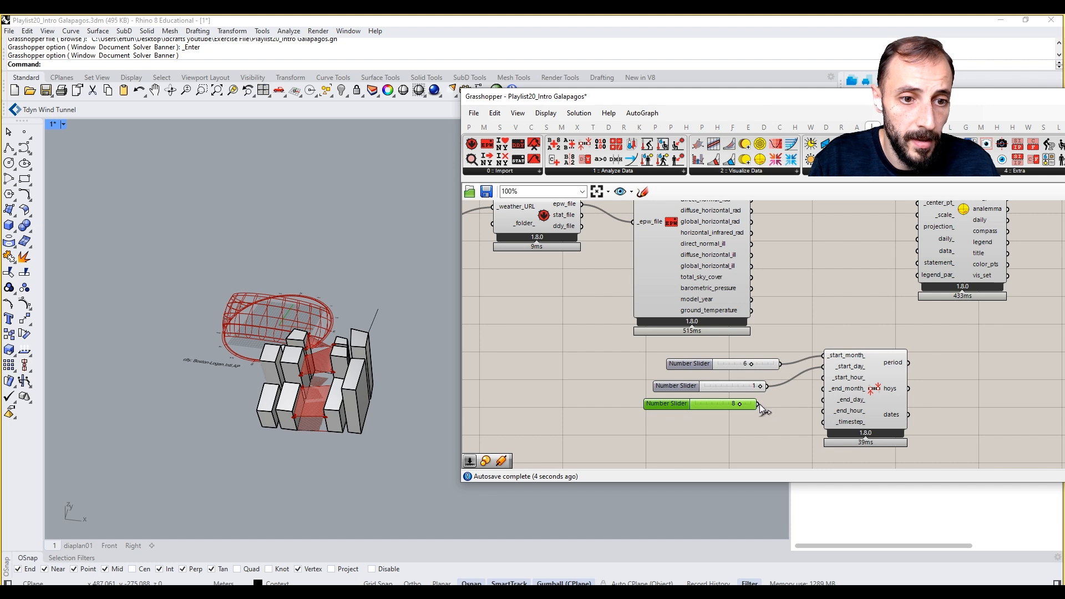
pyautogui.doubleClick(788, 424)
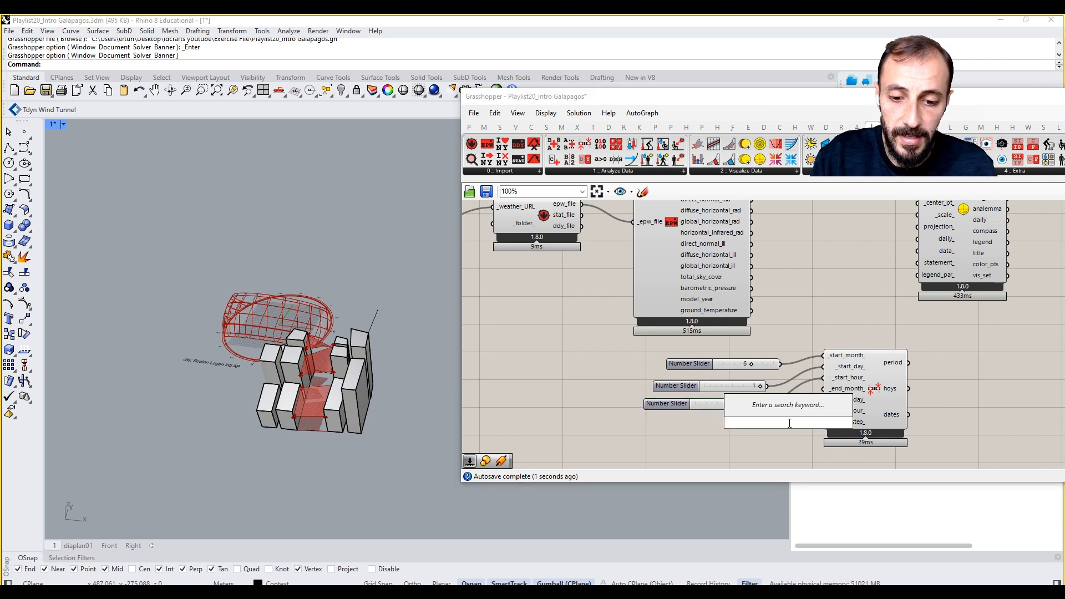
pyautogui.write('8')
pyautogui.press('Return')
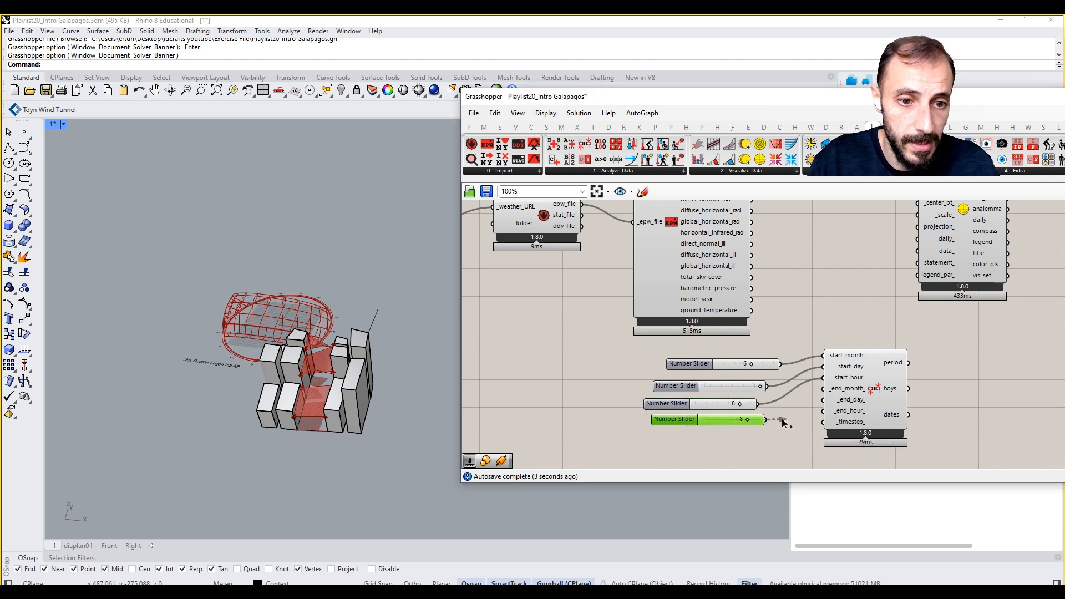
# Step: Add a number slider with value 31 and connect it to the analysis period's _end_day_ input
pyautogui.doubleClick(768, 441)
pyautogui.write('31')
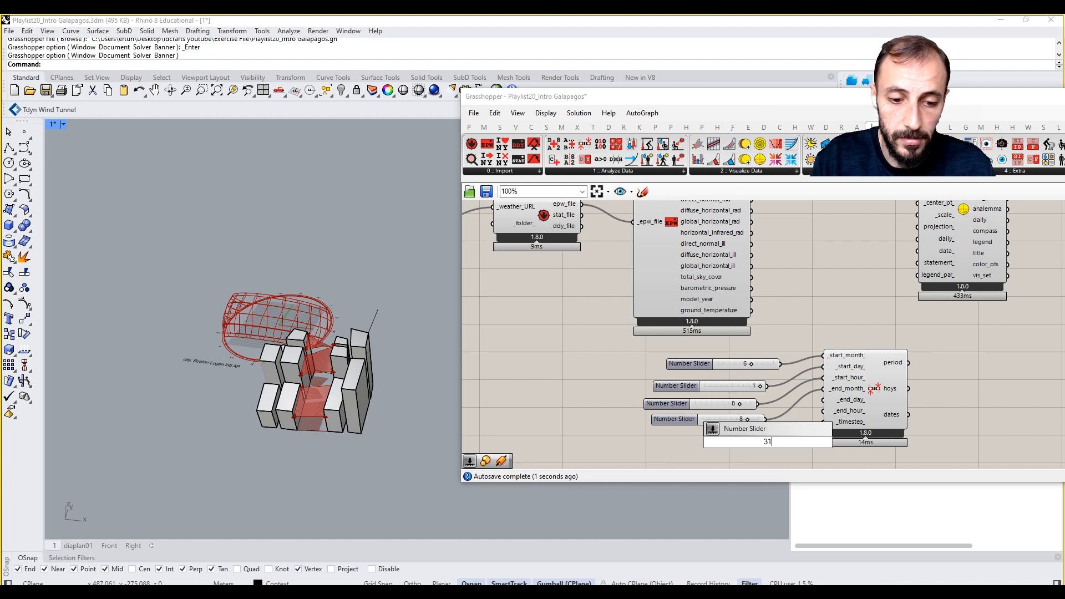
pyautogui.press('Return')
pyautogui.moveTo(768, 442); pyautogui.dragTo(824, 401)
# Step: Add a number slider with value 20 below the others and connect it to the analysis period's _end_hour_ input
pyautogui.moveTo(826, 405); pyautogui.dragTo(817, 355, button='right')
pyautogui.doubleClick(775, 420)
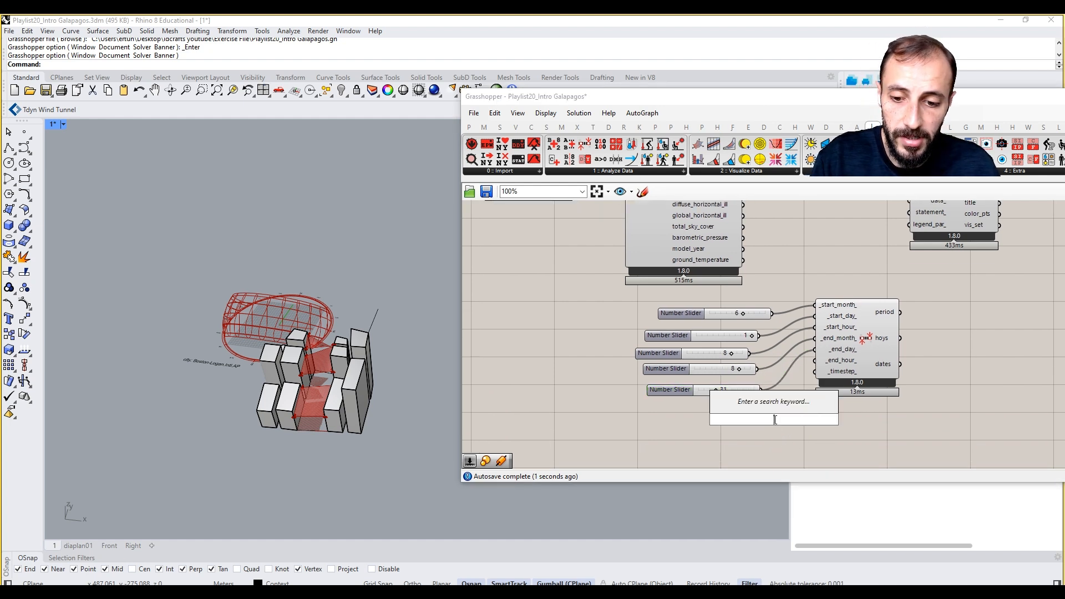
pyautogui.write('20')
pyautogui.press('Return')
pyautogui.moveTo(802, 422); pyautogui.dragTo(723, 425)
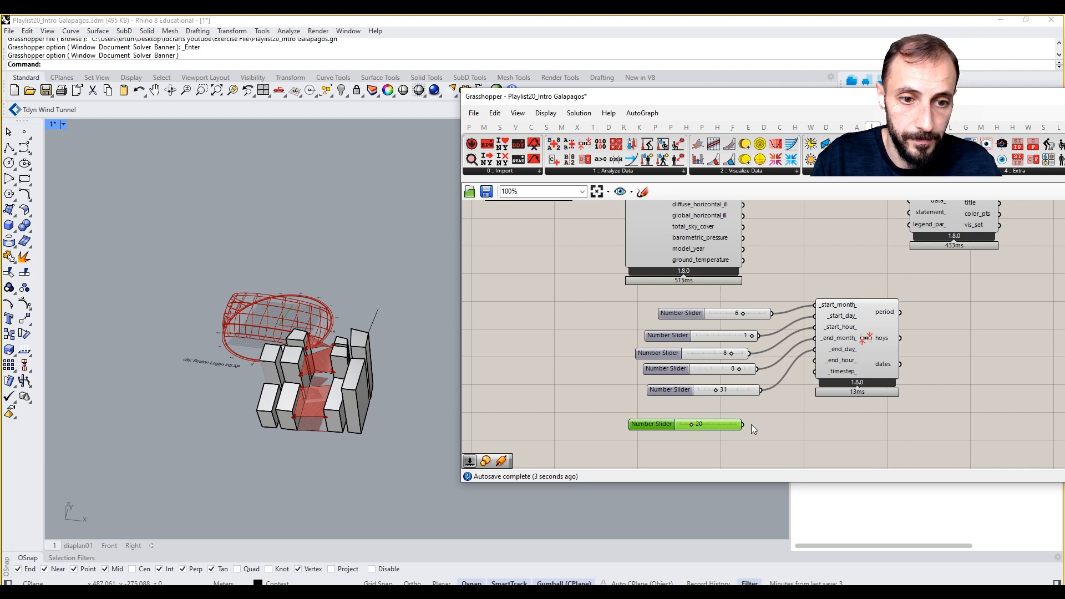
pyautogui.moveTo(793, 397); pyautogui.dragTo(815, 361)
# Step: Connect the analysis period's hoys output to the SunPath's hoys_ input and shift the SunPath component to make room
pyautogui.moveTo(865, 364); pyautogui.dragTo(808, 446, button='right')
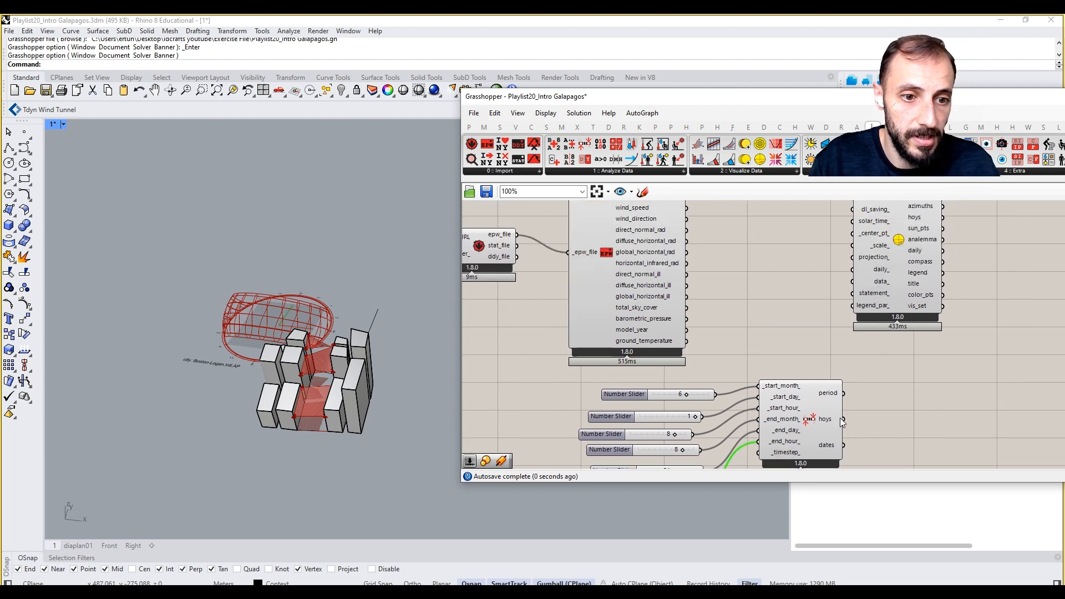
pyautogui.moveTo(842, 420); pyautogui.dragTo(863, 256)
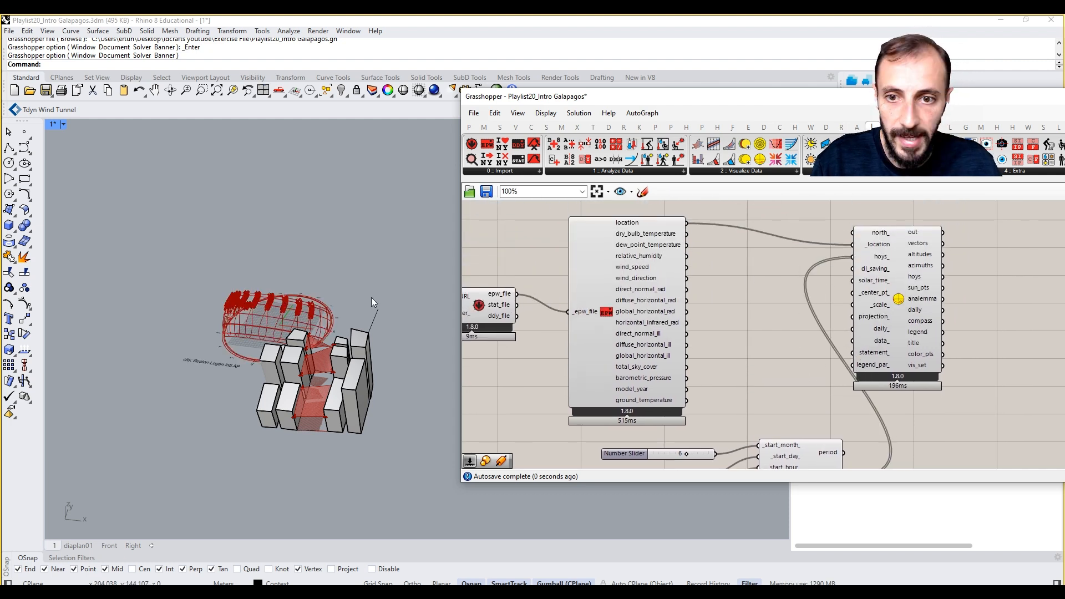
pyautogui.moveTo(915, 322); pyautogui.dragTo(980, 322)
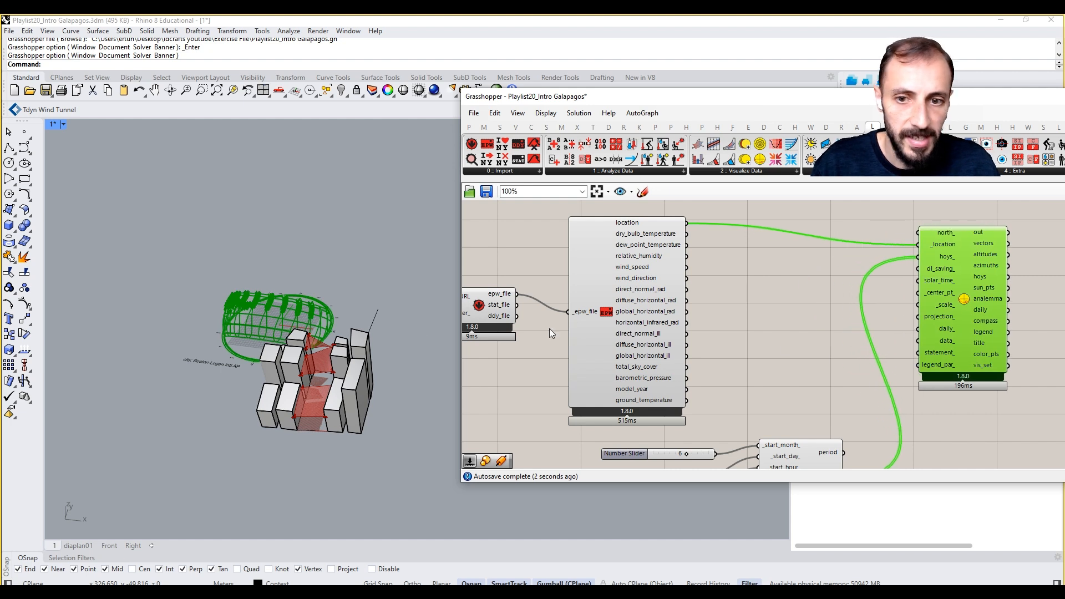
# Step: Draw a point in front of the buildings in Rhino, reference it in a Point parameter, and connect it to the SunPath's _center_pt_
pyautogui.click(26, 131)
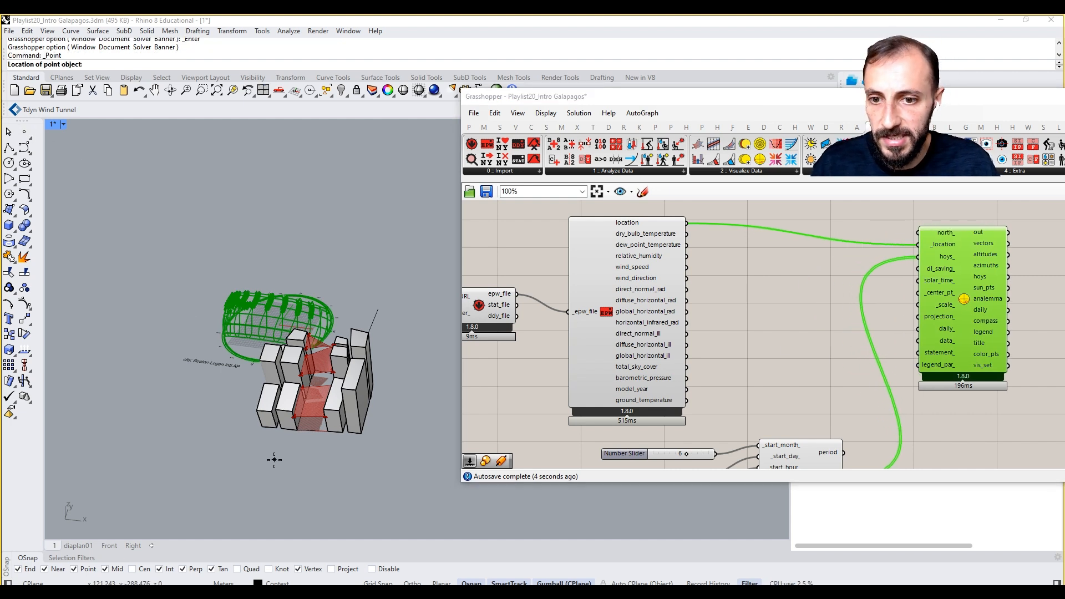
pyautogui.click(283, 457)
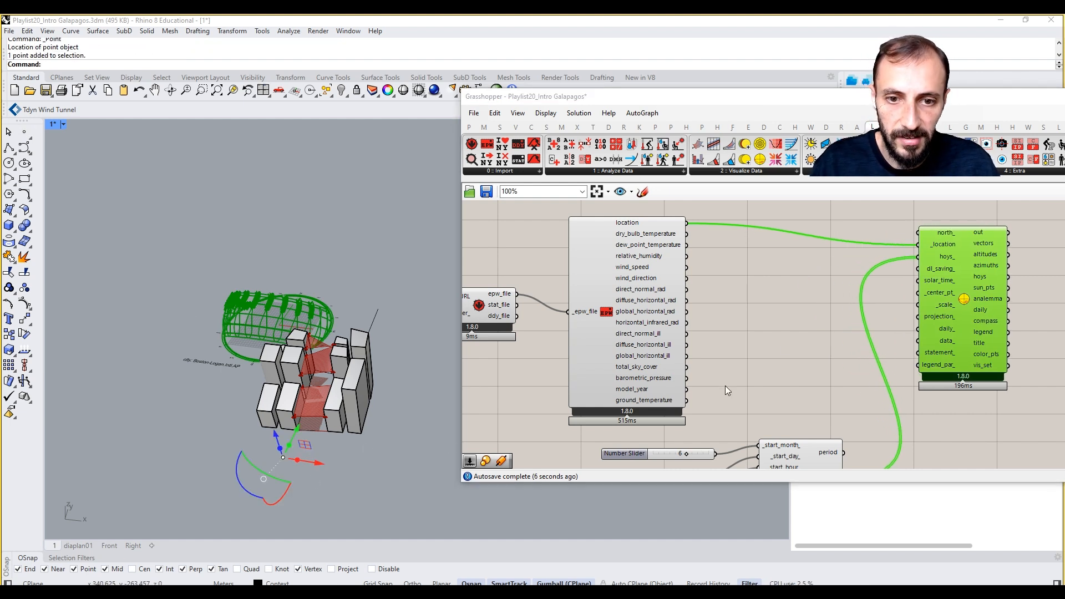
pyautogui.doubleClick(753, 361)
pyautogui.write('point')
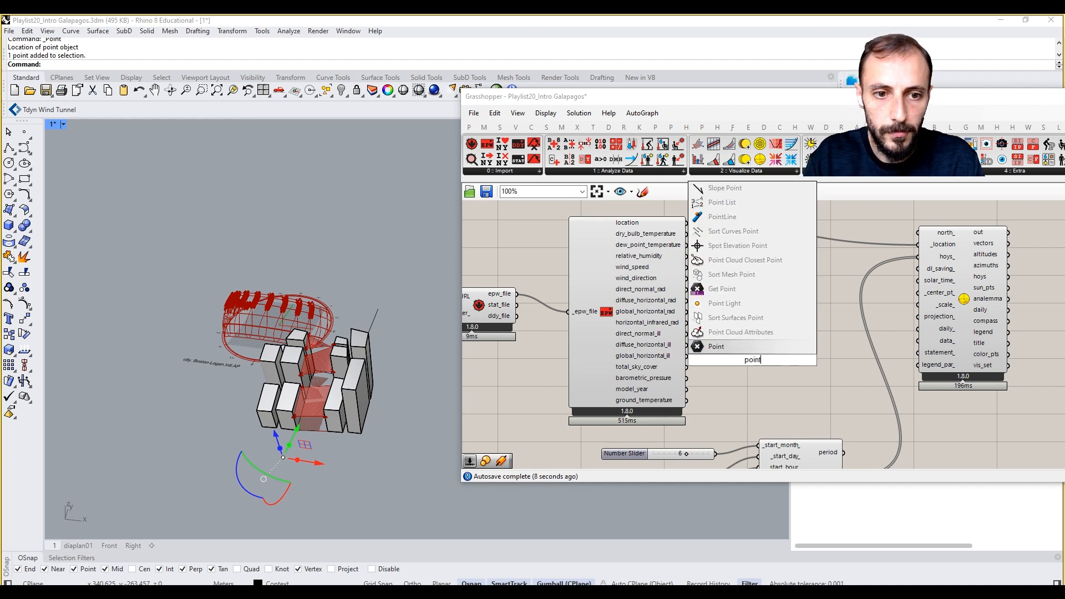
pyautogui.press('Return')
pyautogui.rightClick(753, 361)
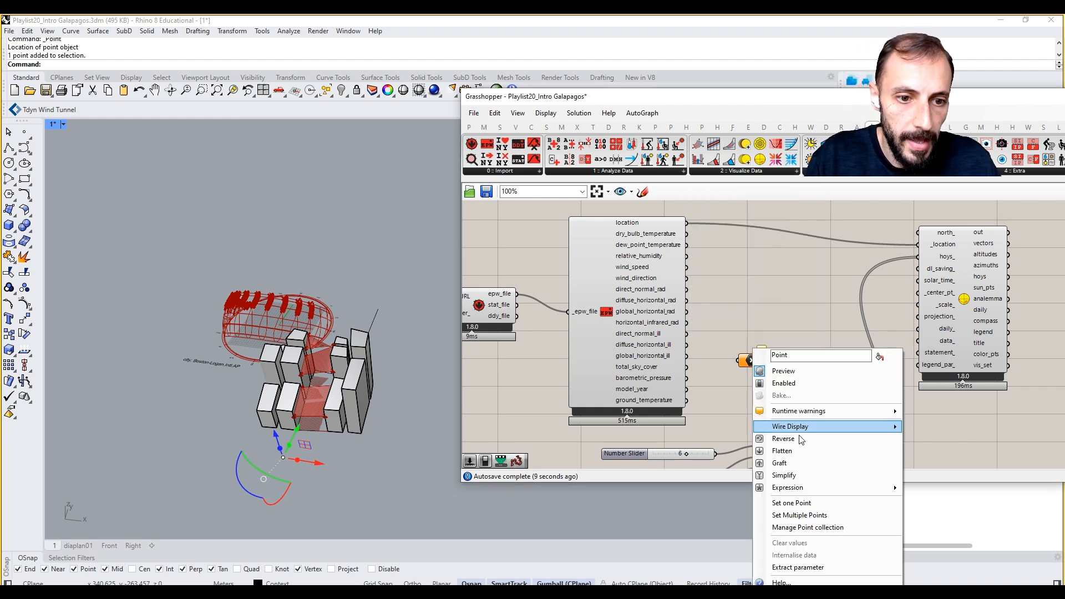
pyautogui.click(777, 502)
pyautogui.moveTo(768, 360); pyautogui.dragTo(918, 293)
# Step: Add a number slider with value 3 and connect it to the SunPath's _scale_ input
pyautogui.doubleClick(760, 401)
pyautogui.write('30')
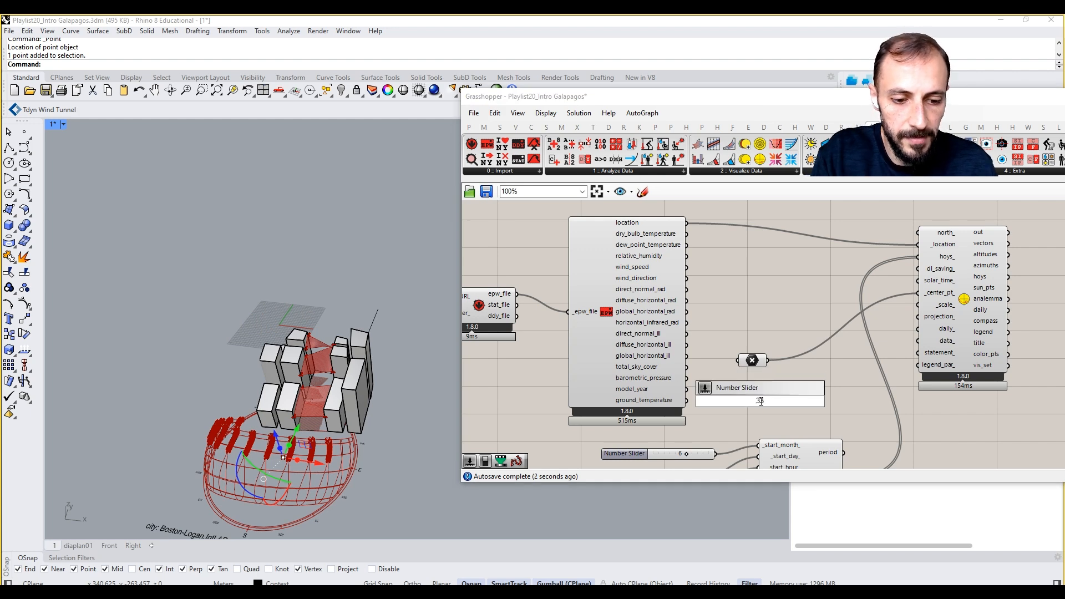
pyautogui.press('Return')
pyautogui.moveTo(761, 406); pyautogui.dragTo(920, 306)
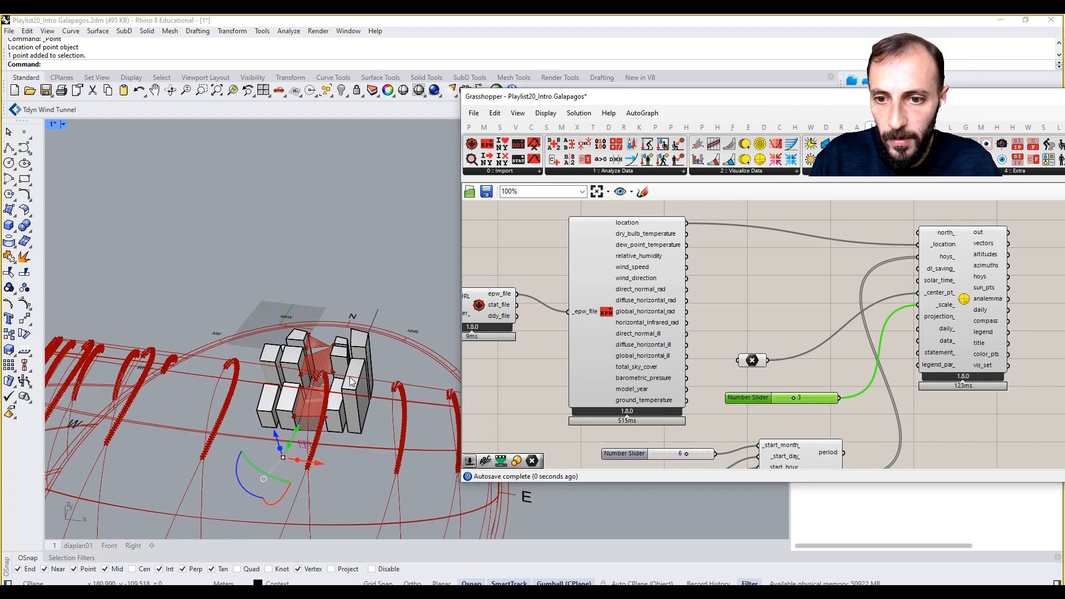
pyautogui.scroll(-7, 294, 355)
# Step: Place an LB Direct Sun Hours component beside the SunPath component and connect the SunPath's vectors output to its _vectors input
pyautogui.moveTo(1050, 291); pyautogui.dragTo(803, 349, button='right')
pyautogui.click(839, 172)
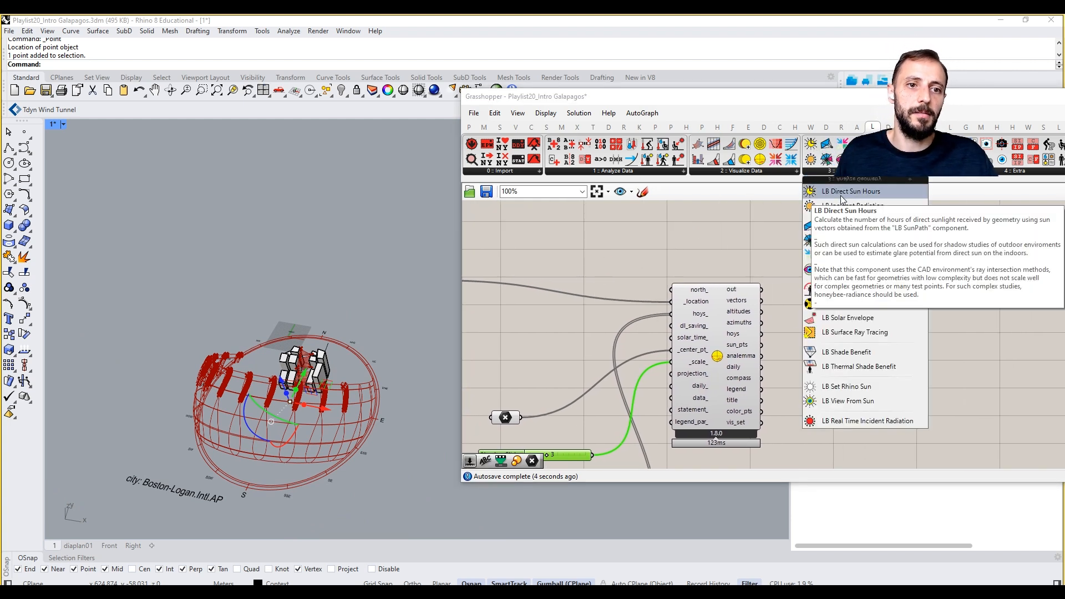
pyautogui.click(841, 194)
pyautogui.click(855, 301)
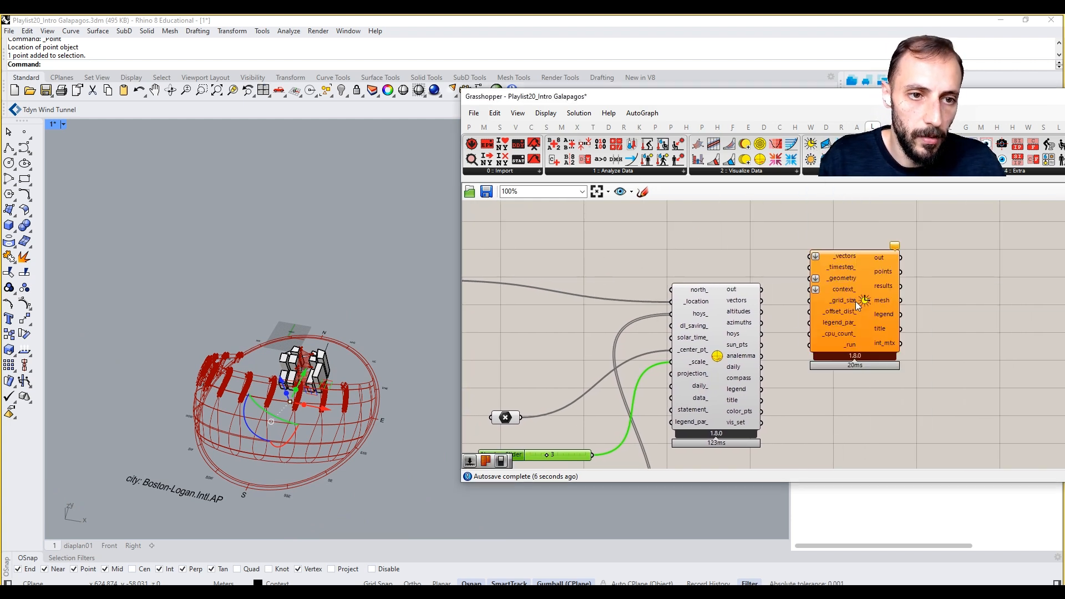
pyautogui.moveTo(856, 301); pyautogui.dragTo(899, 361)
pyautogui.moveTo(762, 302); pyautogui.dragTo(852, 321)
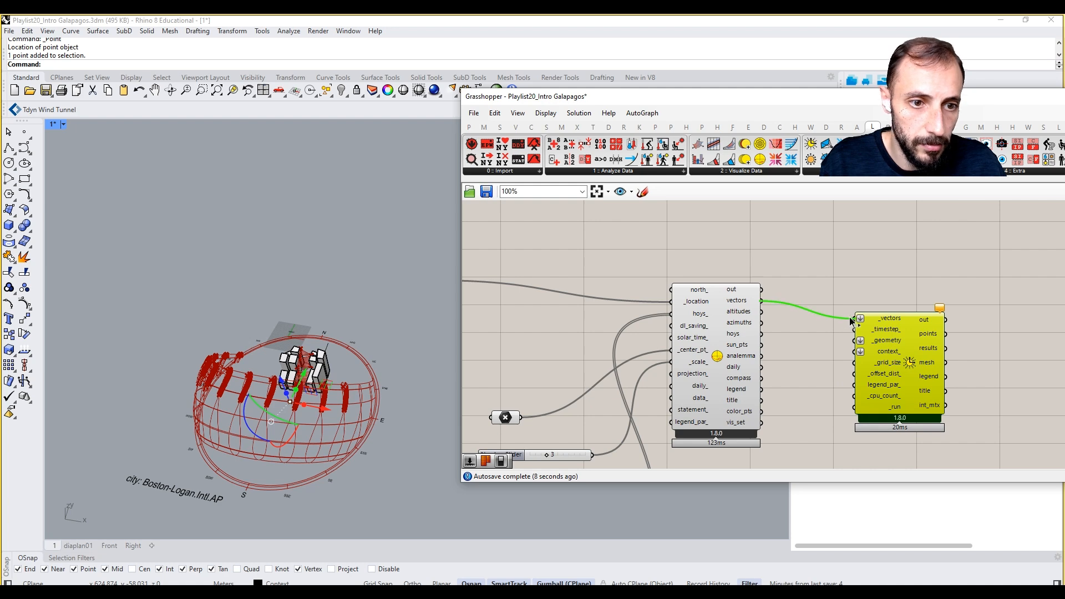
pyautogui.moveTo(889, 354); pyautogui.dragTo(925, 342)
# Step: Draw a corner-to-corner rectangular plane surface in Rhino that spans the ground beneath all the buildings
pyautogui.moveTo(865, 316); pyautogui.dragTo(859, 340, button='right')
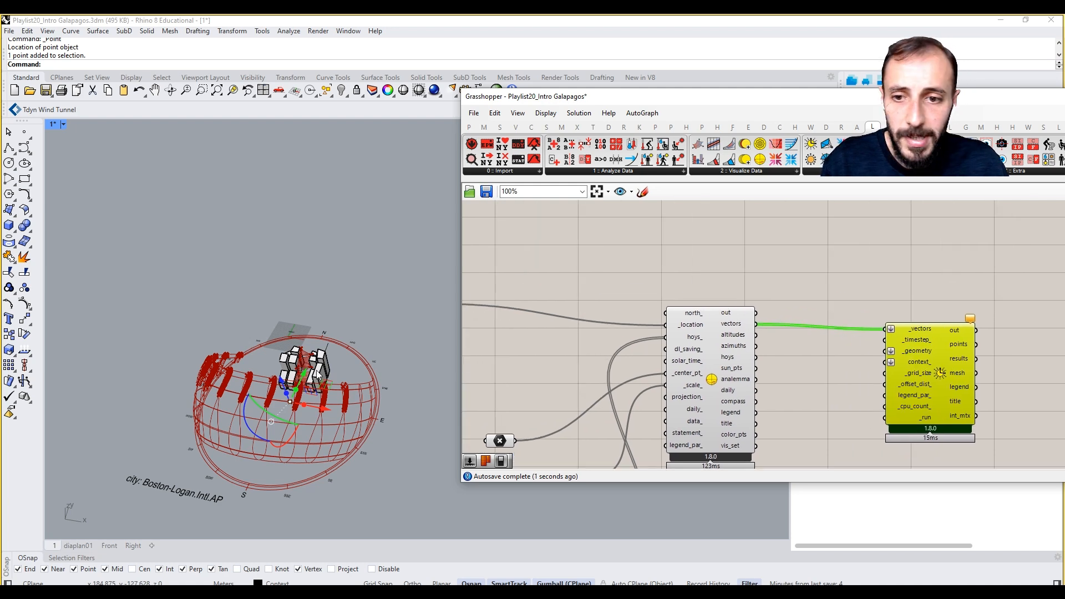
pyautogui.moveTo(303, 365); pyautogui.dragTo(318, 376, button='right')
pyautogui.scroll(8, 316, 376)
pyautogui.click(311, 357)
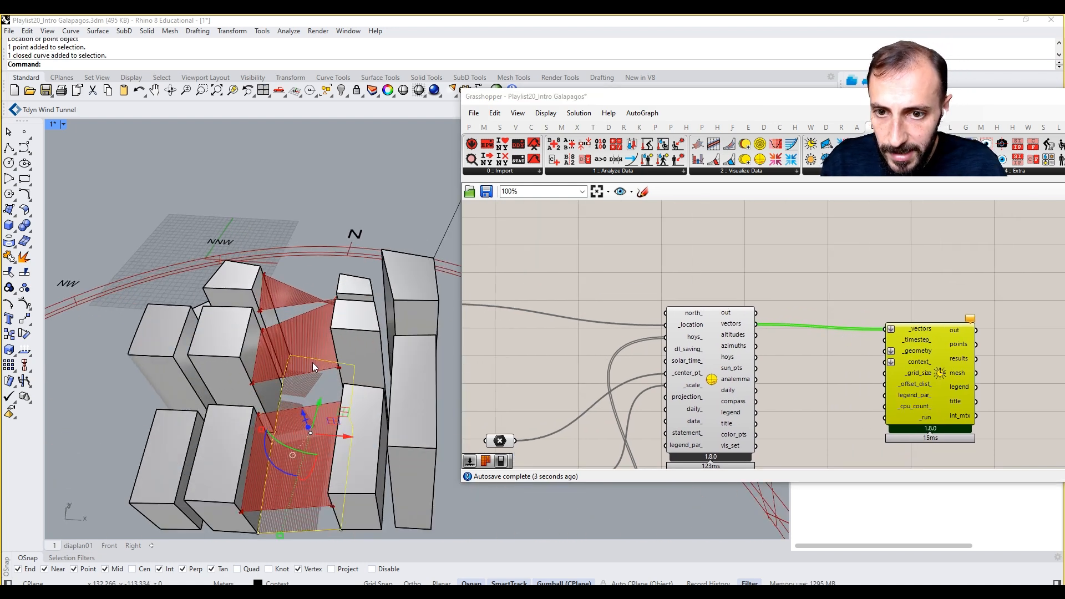
pyautogui.scroll(-2, 205, 276)
pyautogui.click(206, 276)
pyautogui.click(14, 215)
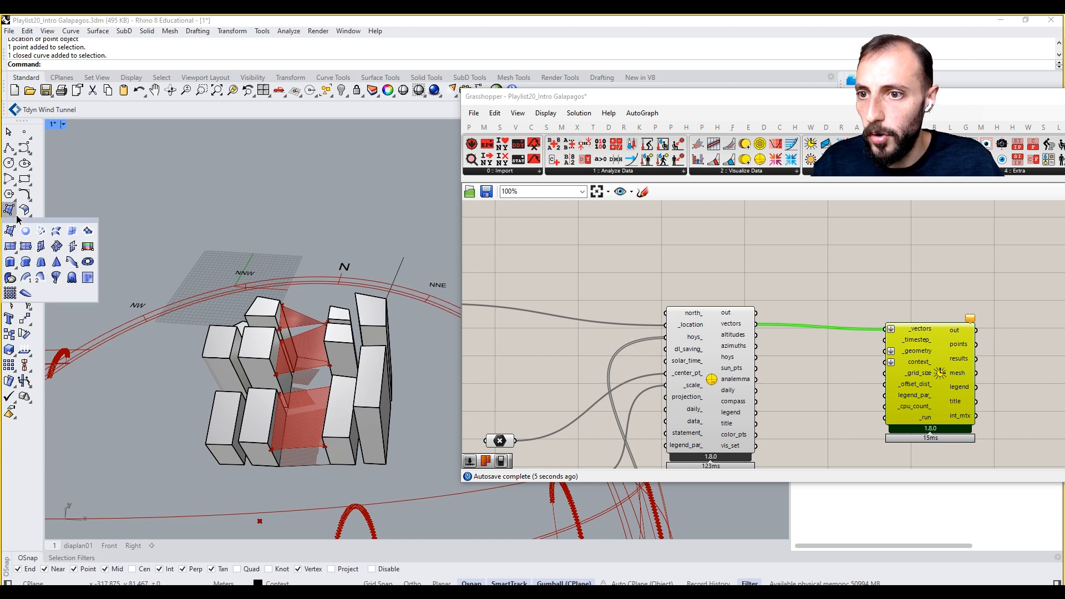
pyautogui.click(25, 231)
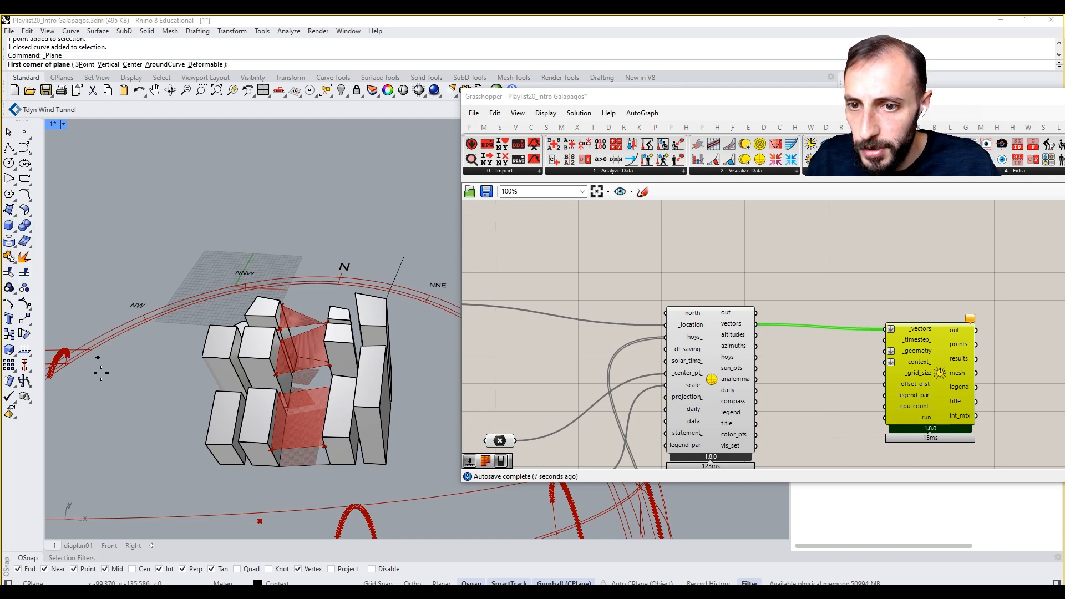
pyautogui.click(158, 498)
pyautogui.click(422, 323)
# Step: Add a Surface parameter referencing the new ground plane and connect it to the Direct Sun Hours component's _geometry input
pyautogui.moveTo(395, 411); pyautogui.dragTo(442, 389, button='right')
pyautogui.doubleClick(805, 264)
pyautogui.write('su')
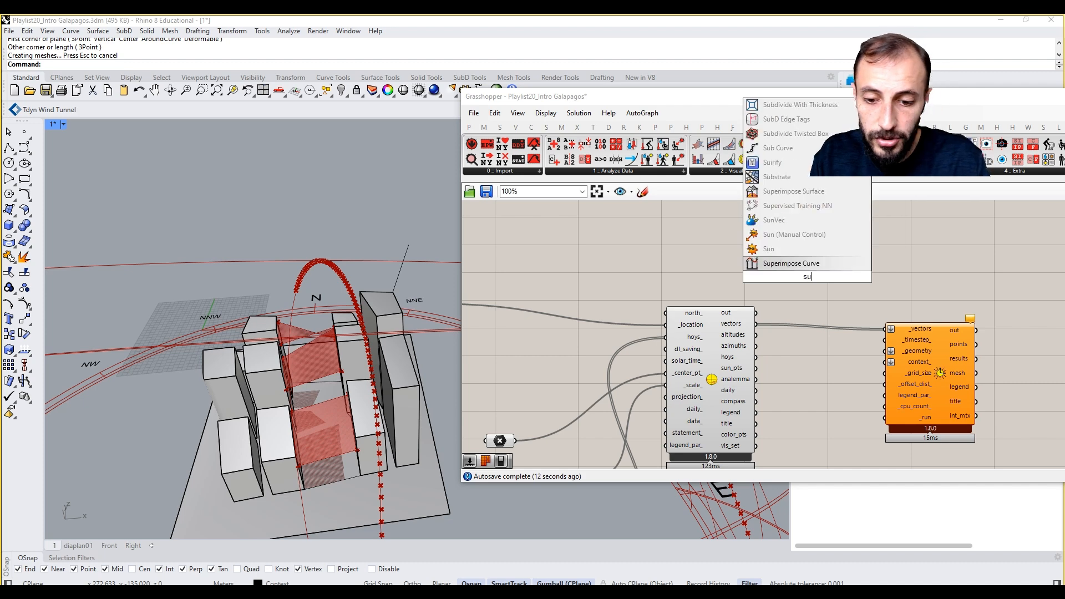
pyautogui.write('rface')
pyautogui.press('Return')
pyautogui.rightClick(805, 276)
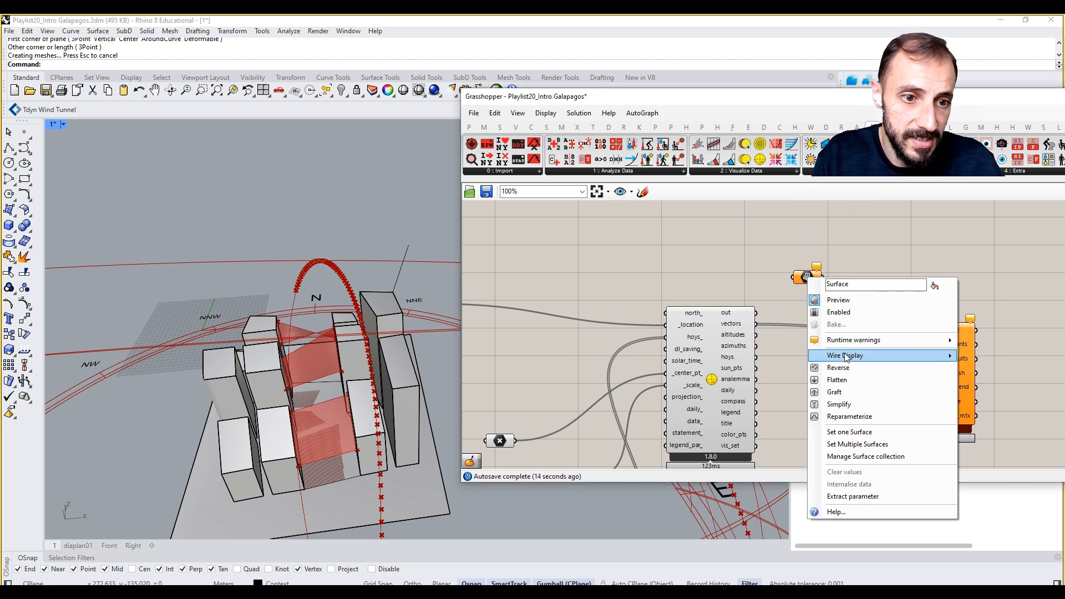
pyautogui.click(850, 432)
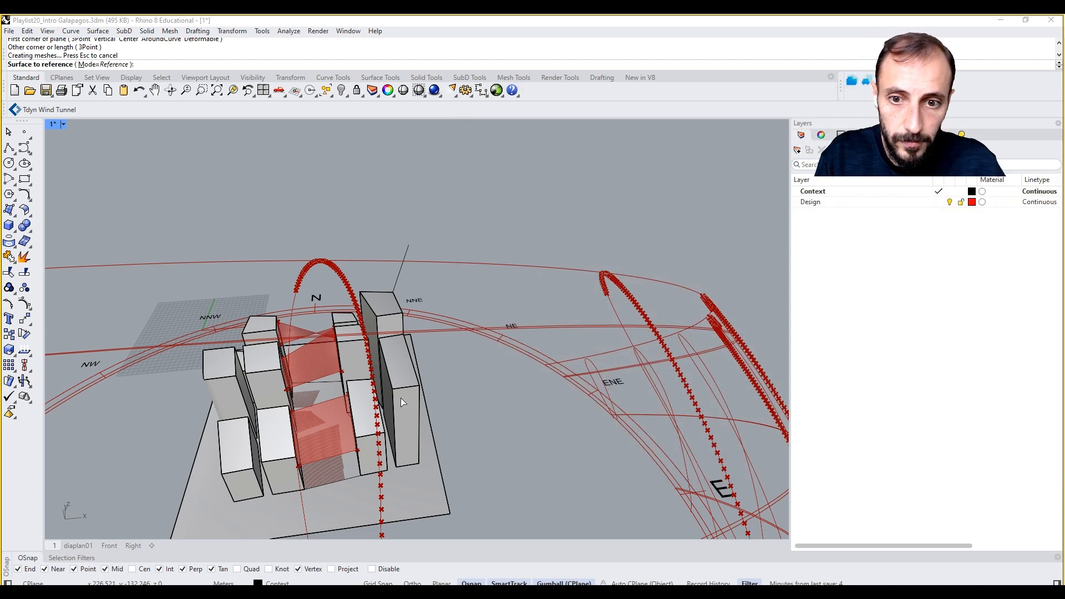
pyautogui.click(412, 485)
pyautogui.moveTo(816, 277); pyautogui.dragTo(974, 356)
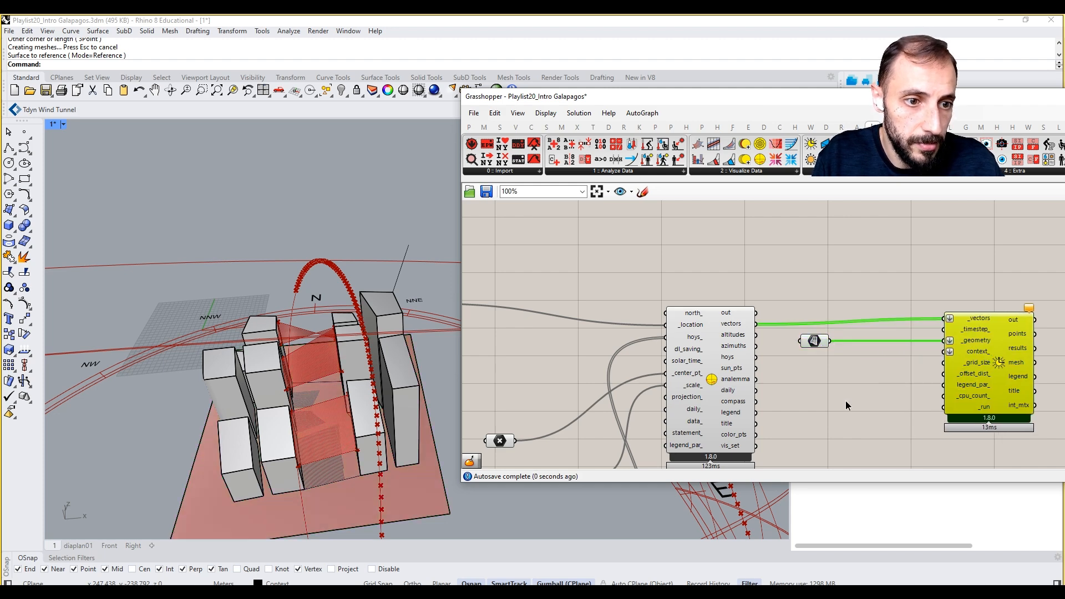
# Step: Add a number slider with value 10 and connect it to the Direct Sun Hours component's _grid_size input
pyautogui.doubleClick(849, 404)
pyautogui.write('10')
pyautogui.press('Return')
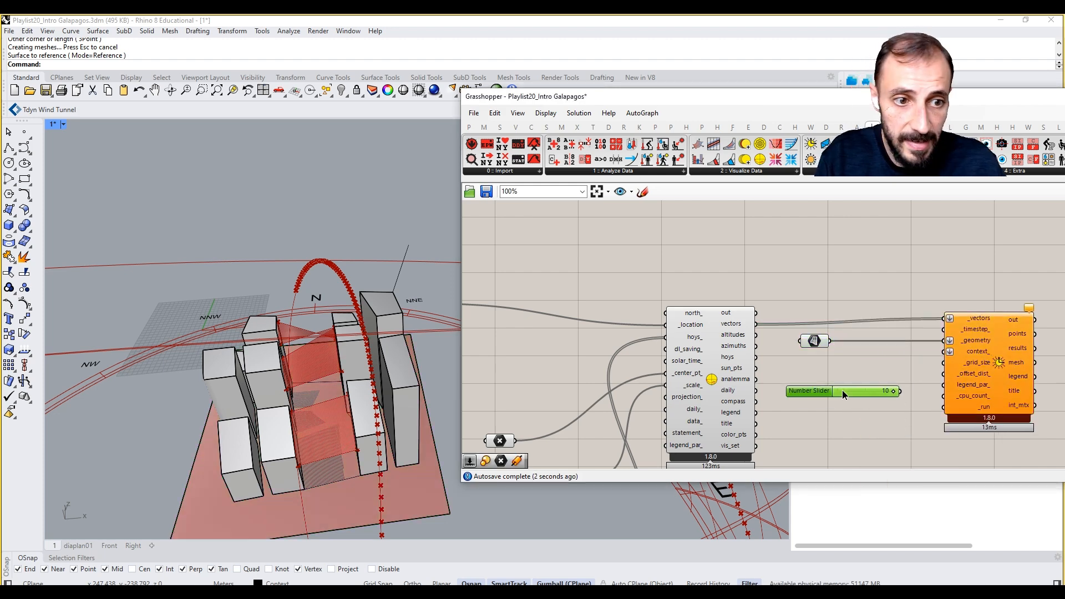
pyautogui.moveTo(842, 391); pyautogui.dragTo(944, 362)
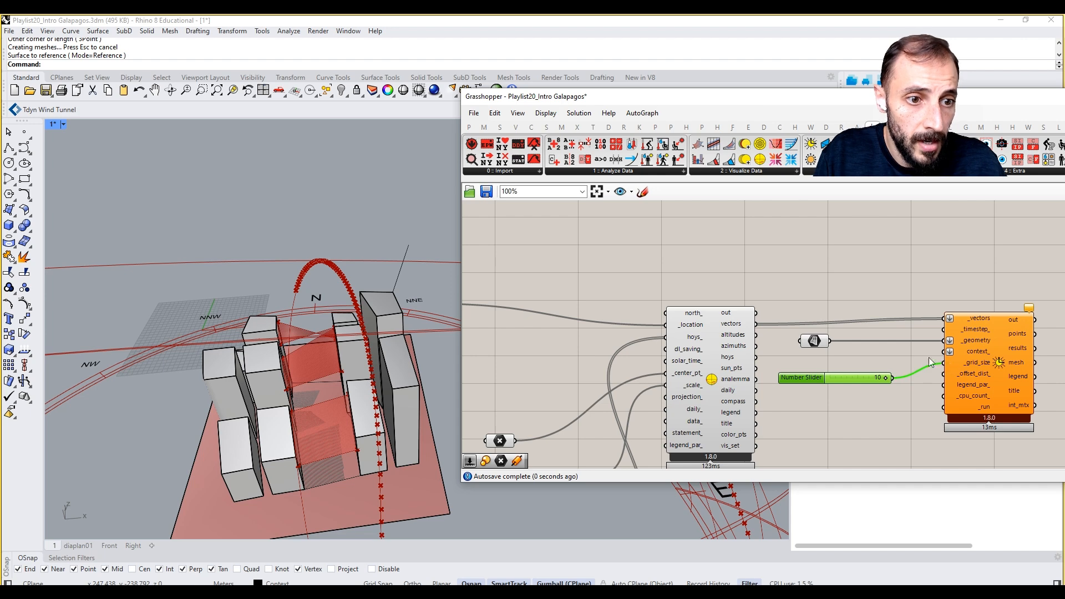
# Step: Add a Mesh parameter below the Mesh Brep component and connect Mesh Brep's Mesh output to it
pyautogui.scroll(-6, 899, 355)
pyautogui.scroll(5, 720, 335)
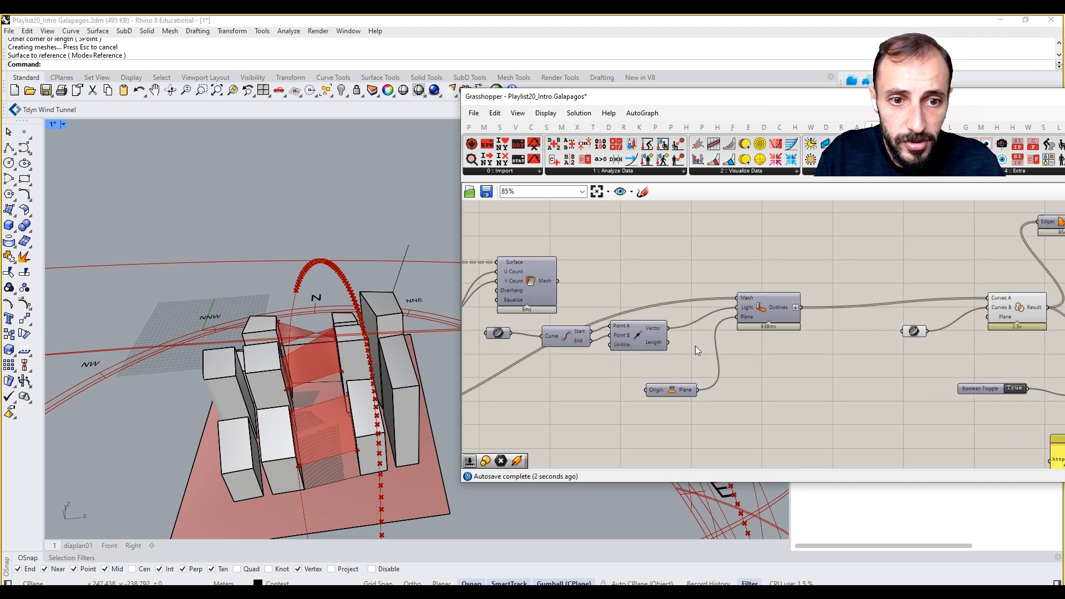
pyautogui.moveTo(657, 435); pyautogui.dragTo(943, 392, button='right')
pyautogui.doubleClick(788, 430)
pyautogui.write('me')
pyautogui.press('Escape')
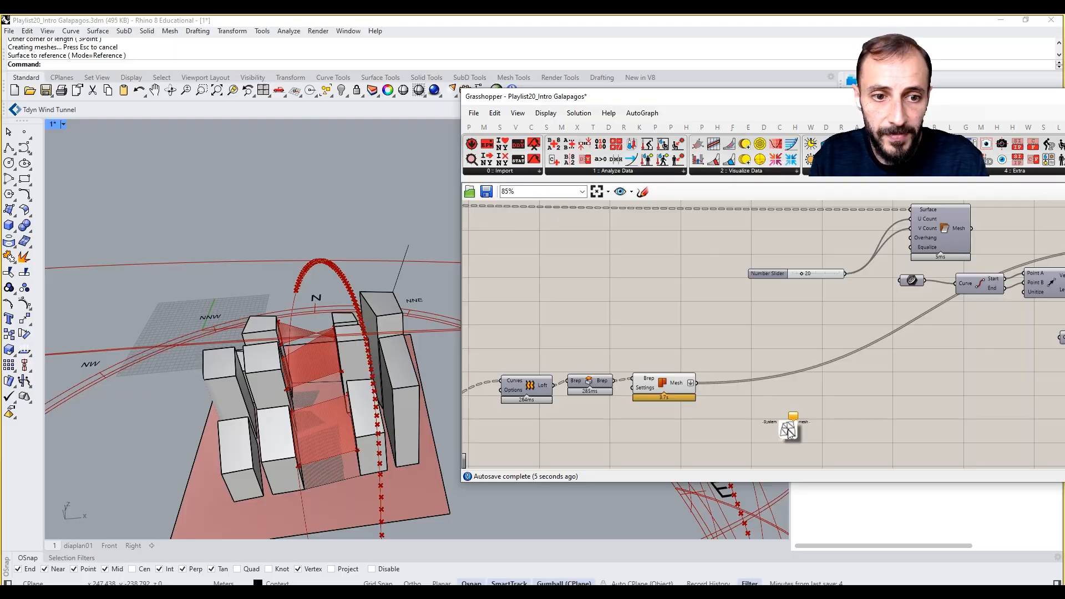
pyautogui.write('mesh')
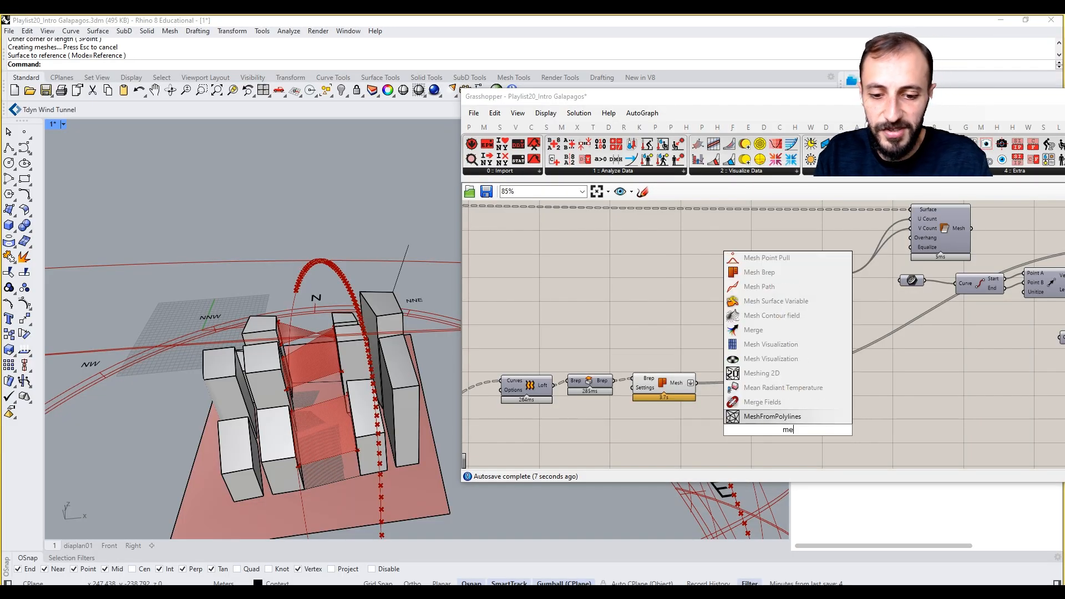
pyautogui.click(733, 402)
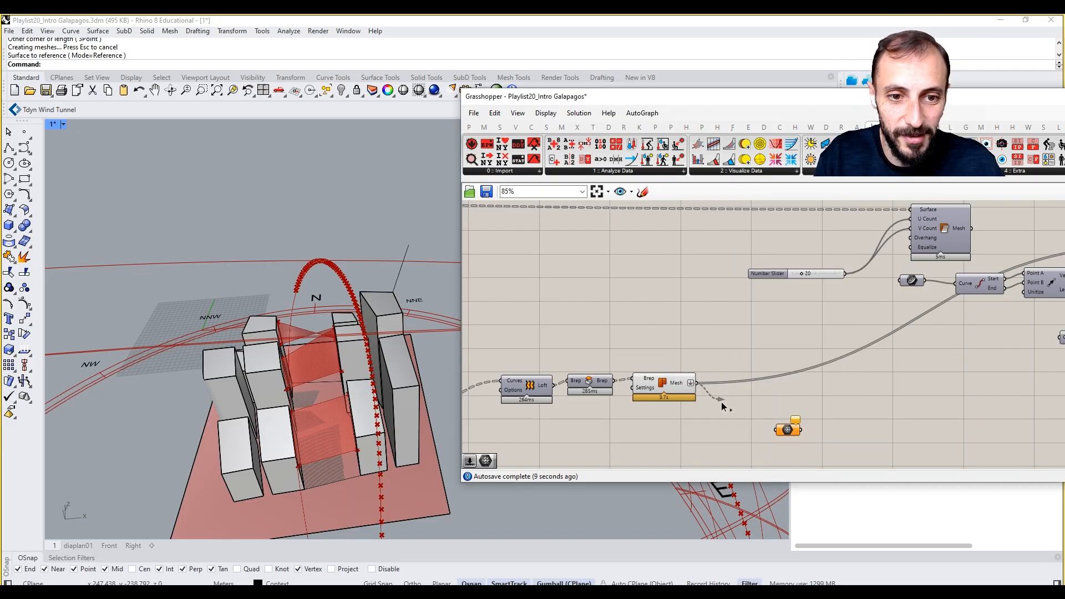
pyautogui.click(786, 431)
# Step: Set the wire display of the new Mesh parameter to Hidden
pyautogui.rightClick(785, 431)
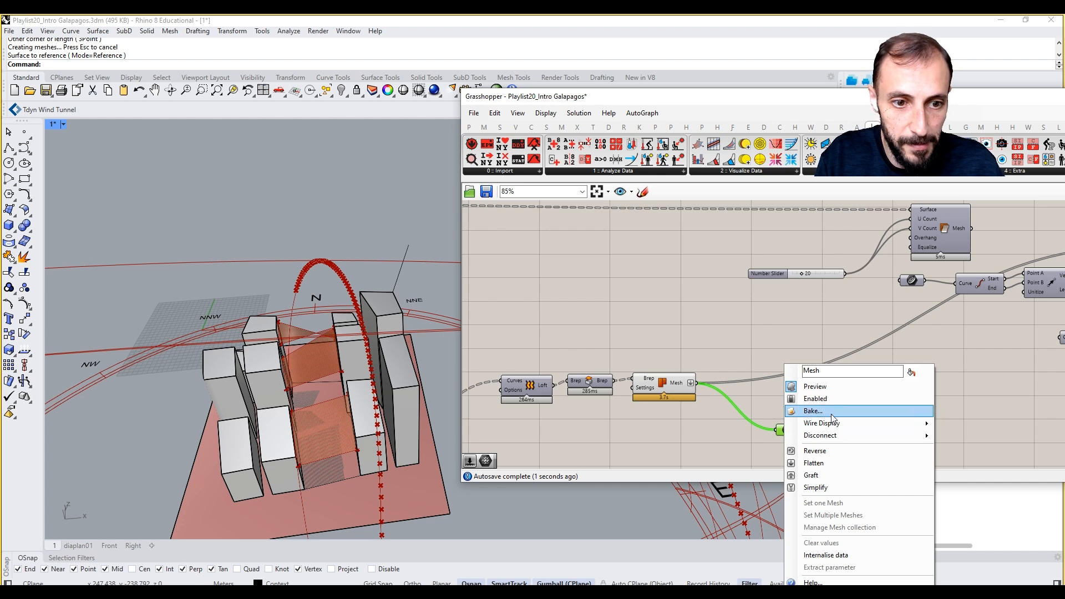
pyautogui.moveTo(922, 424)
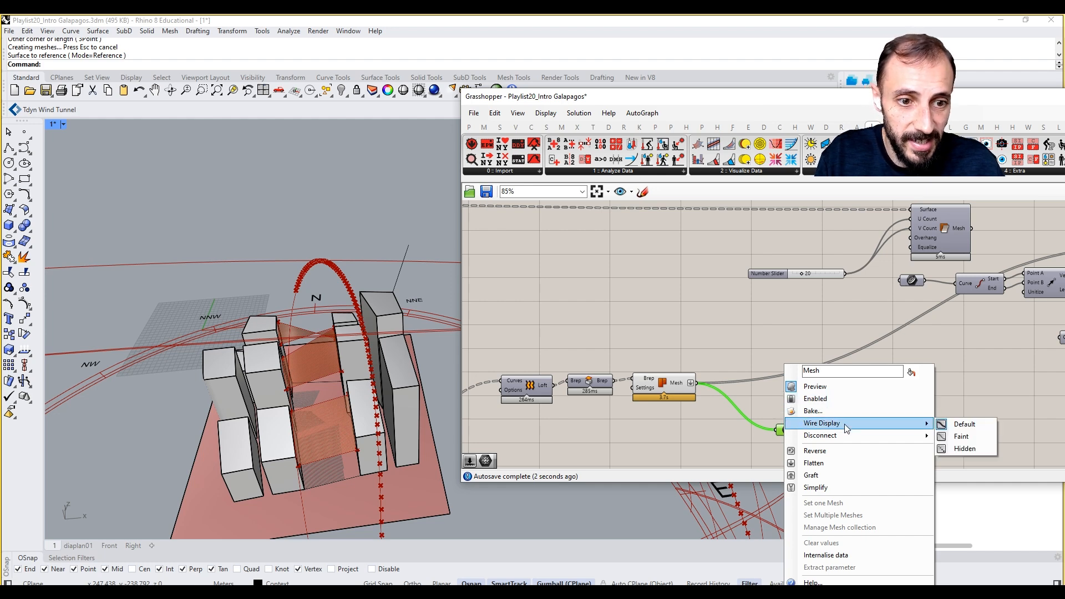
pyautogui.click(961, 425)
# Step: Move the Mesh parameter below the Surface parameter near Direct Sun Hours and connect it to the context_ input
pyautogui.scroll(-8, 761, 404)
pyautogui.moveTo(791, 436); pyautogui.dragTo(726, 312)
pyautogui.scroll(5, 911, 415)
pyautogui.scroll(4, 1045, 424)
pyautogui.scroll(-5, 999, 300)
pyautogui.scroll(6, 1002, 300)
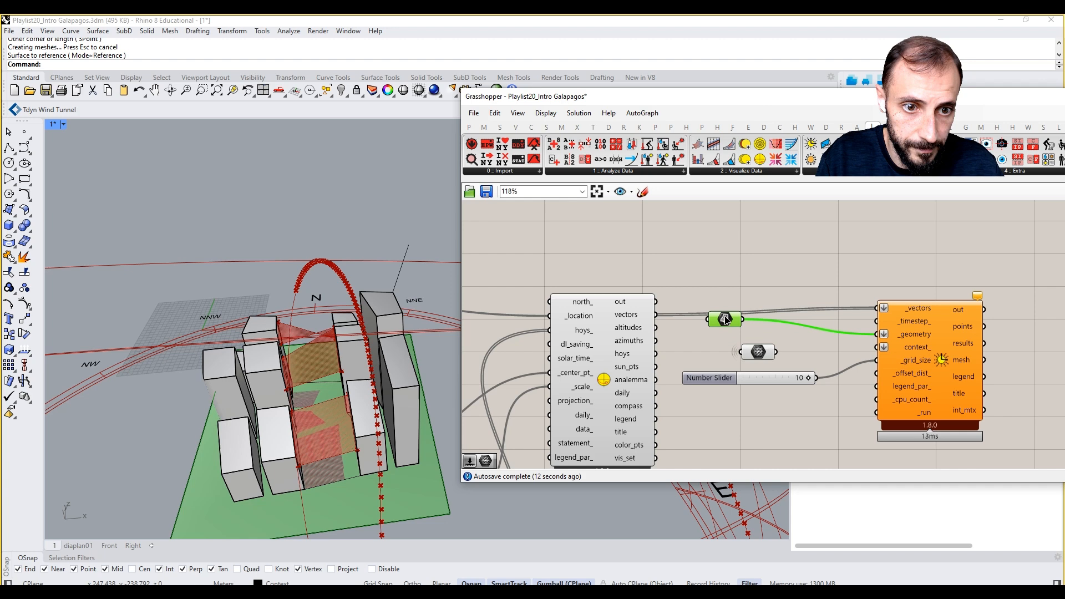
pyautogui.moveTo(752, 354); pyautogui.dragTo(730, 334)
pyautogui.moveTo(749, 378); pyautogui.dragTo(752, 411)
pyautogui.click(755, 348)
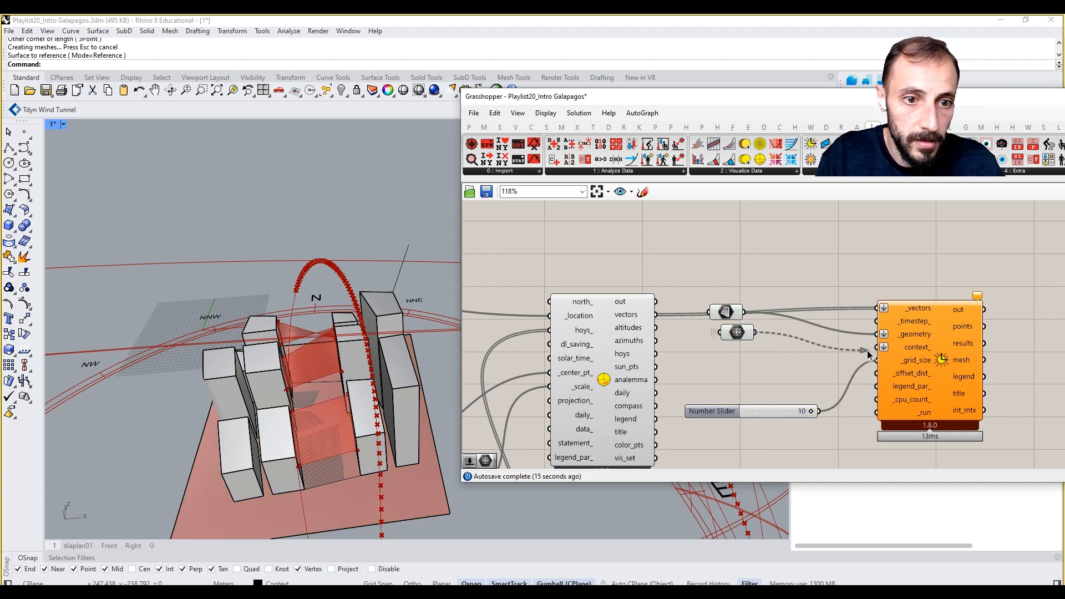
pyautogui.moveTo(869, 355); pyautogui.dragTo(884, 350)
pyautogui.moveTo(745, 332); pyautogui.dragTo(745, 339)
# Step: Add an empty Brep parameter below the Mesh parameter for the surrounding buildings
pyautogui.moveTo(305, 362)
pyautogui.mouseDown(button='right')
pyautogui.moveTo(292, 368)
pyautogui.moveTo(295, 345)
pyautogui.mouseUp(button='right')
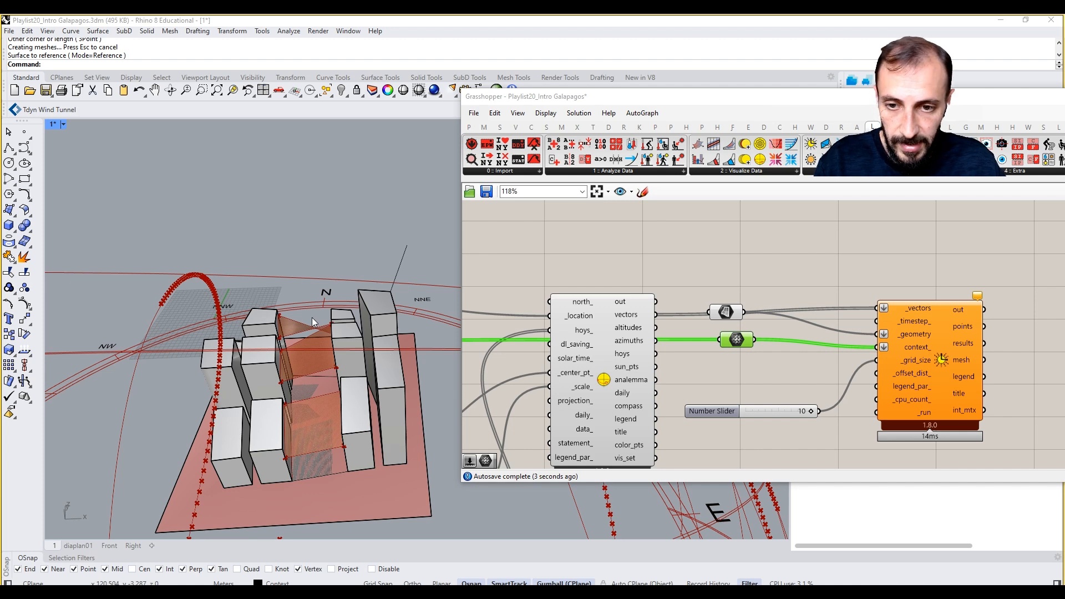
pyautogui.doubleClick(712, 378)
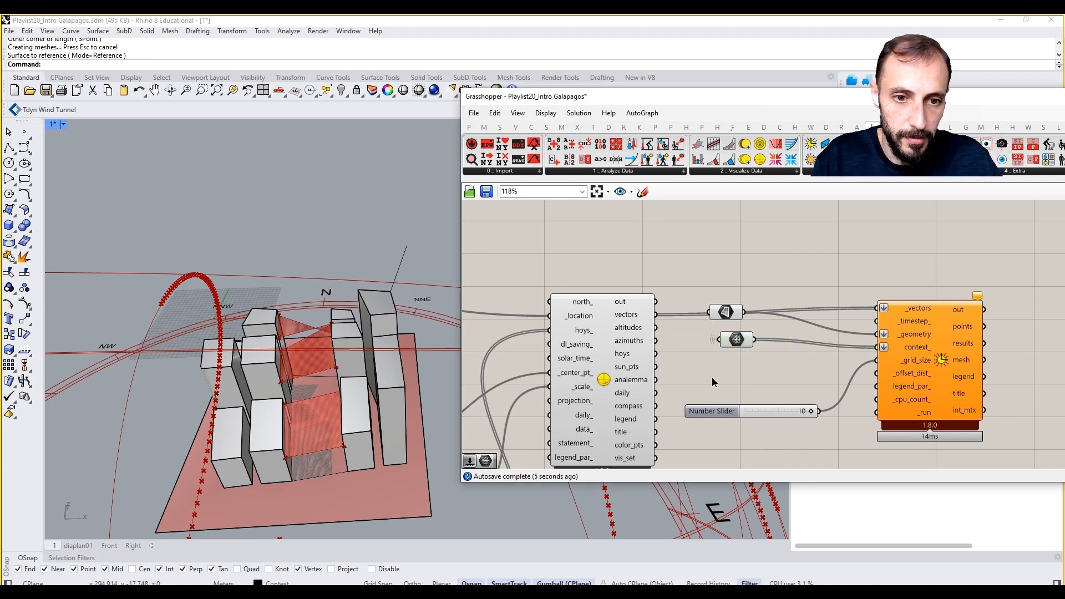
pyautogui.write('mesh')
pyautogui.press('Return')
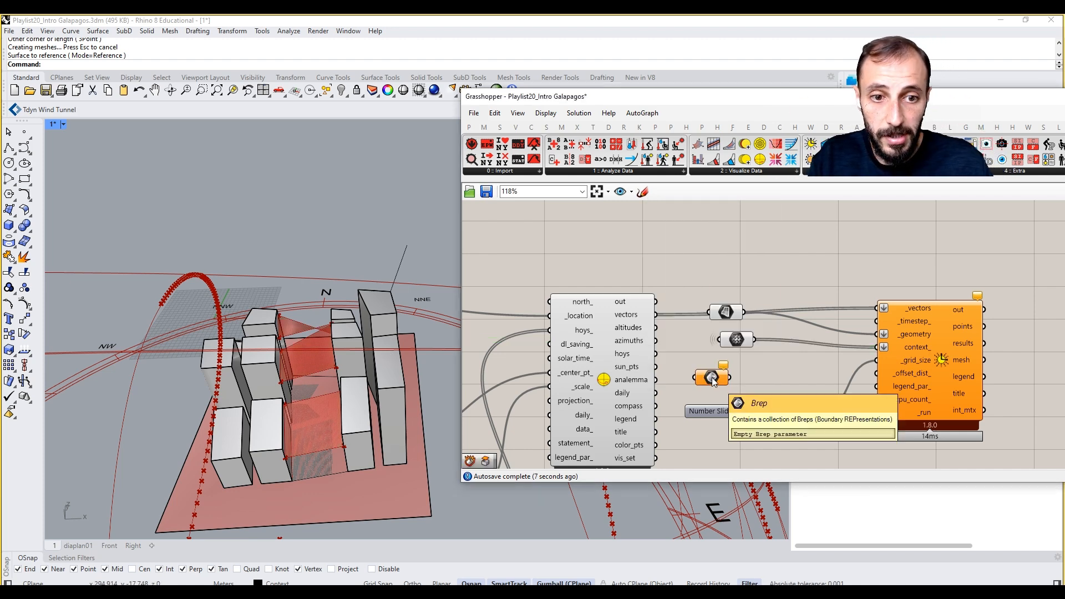
pyautogui.scroll(1, 713, 379)
# Step: Reference all the Rhino building boxes in the Brep parameter and connect it to the context_ input alongside the mesh
pyautogui.rightClick(713, 381)
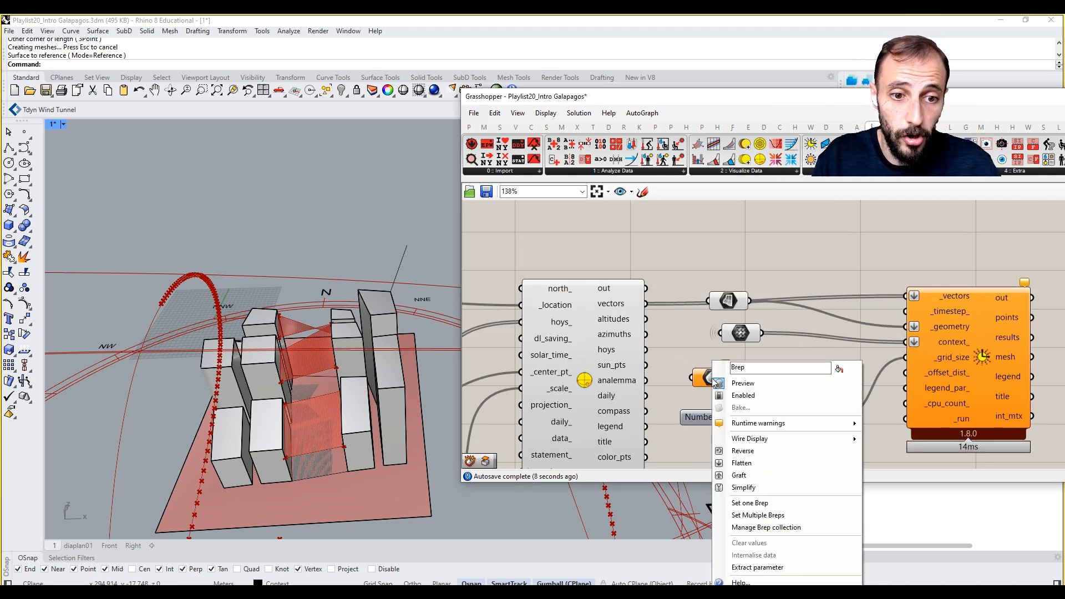
pyautogui.click(759, 520)
pyautogui.click(347, 417)
pyautogui.click(348, 330)
pyautogui.click(341, 315)
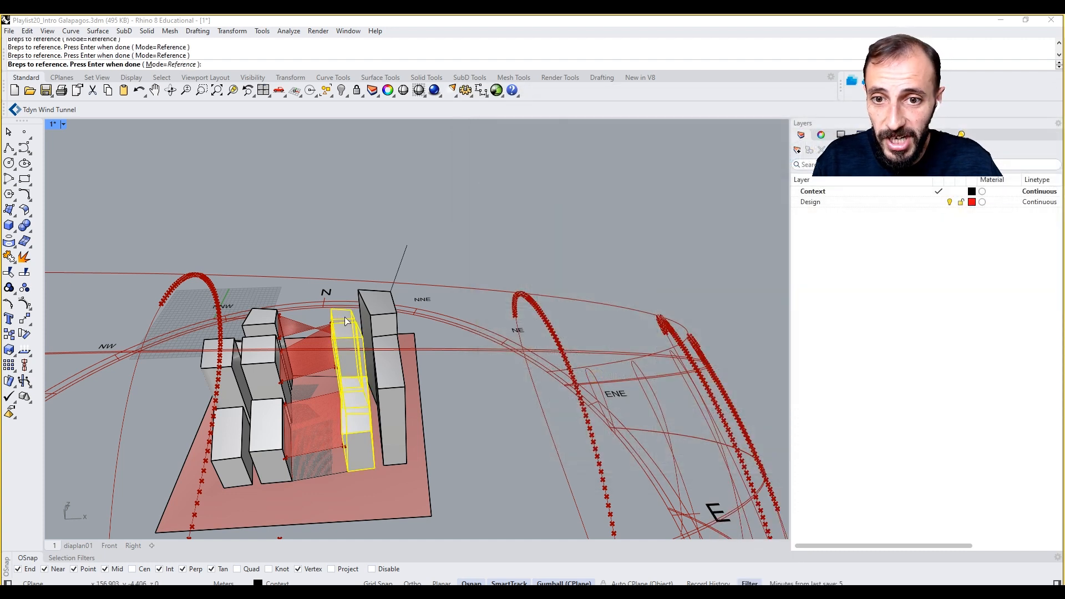
pyautogui.click(379, 340)
pyautogui.click(261, 327)
pyautogui.click(261, 351)
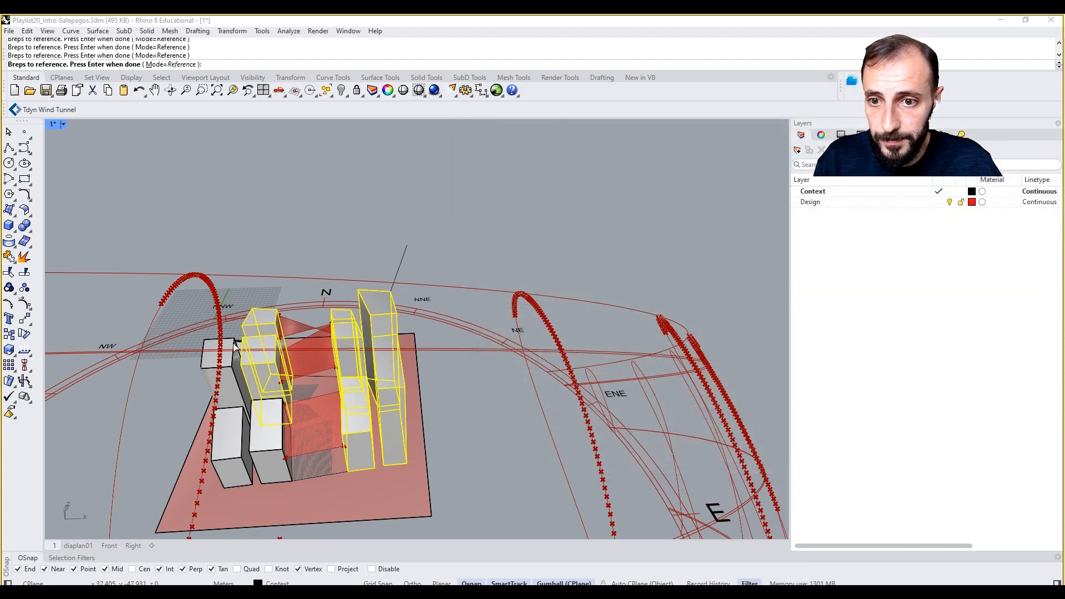
pyautogui.click(245, 349)
pyautogui.click(245, 433)
pyautogui.click(267, 439)
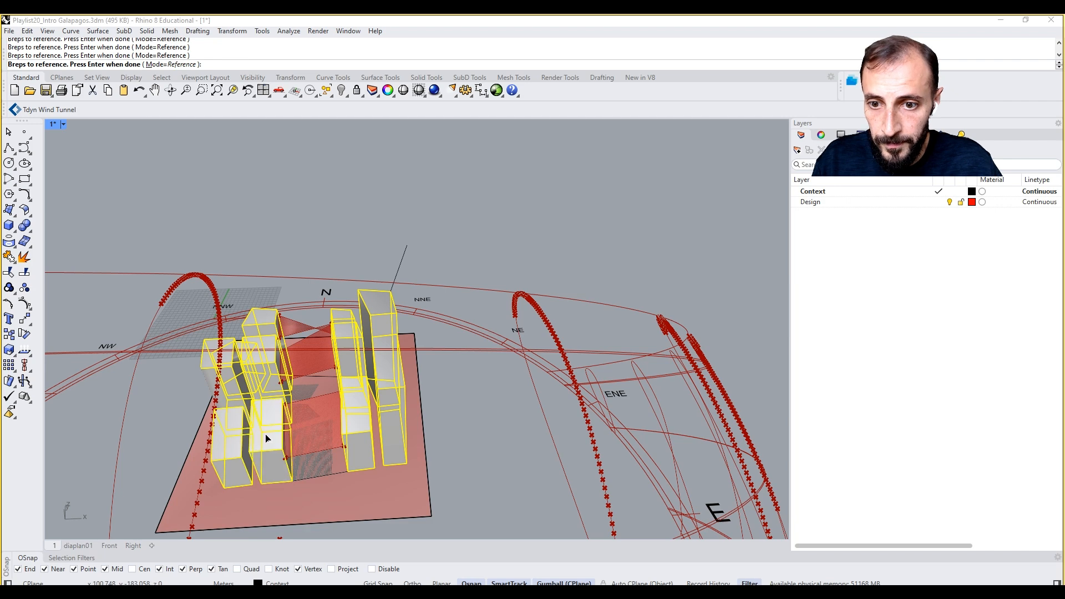
pyautogui.press('Return')
pyautogui.keyDown('shift'); pyautogui.moveTo(733, 379); pyautogui.dragTo(764, 368); pyautogui.keyUp('shift')
# Step: Place a Ladybug_FalseStartToggle below the grid size slider
pyautogui.moveTo(812, 360); pyautogui.dragTo(801, 299, button='right')
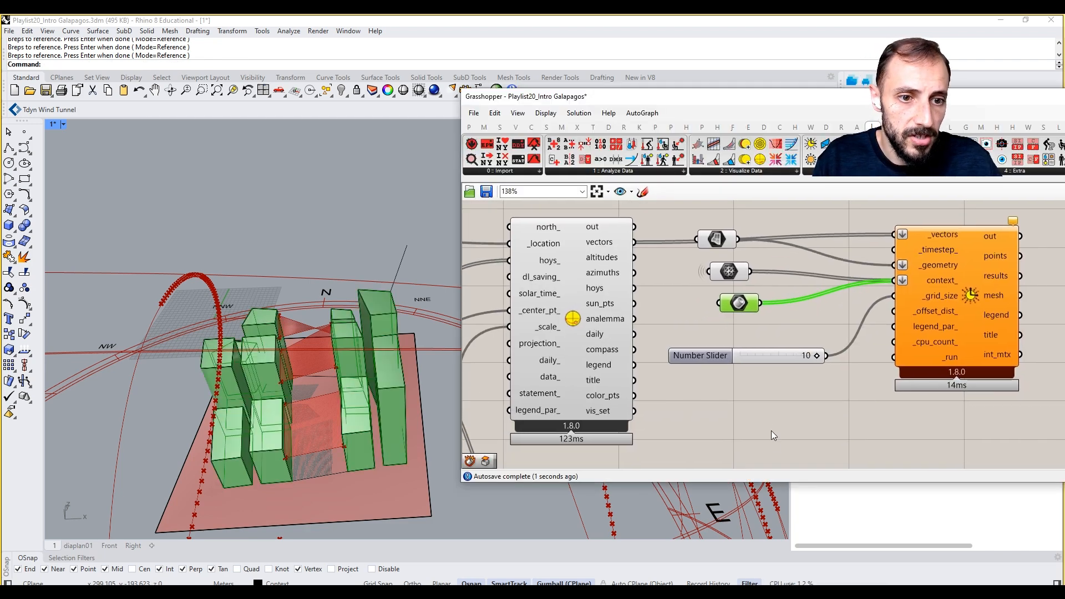
pyautogui.doubleClick(771, 427)
pyautogui.write('togg')
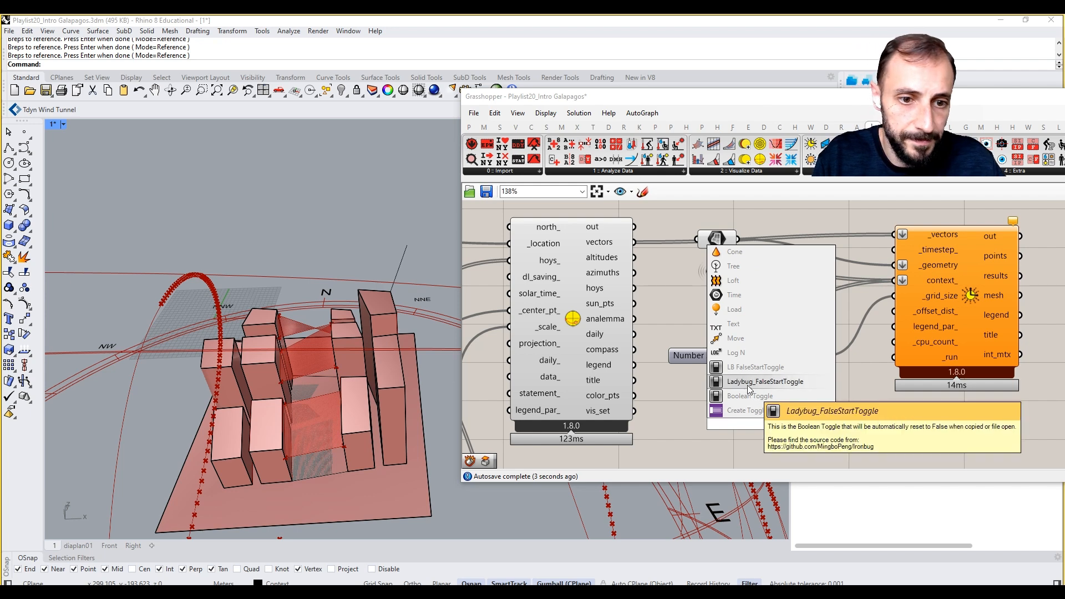
pyautogui.click(747, 383)
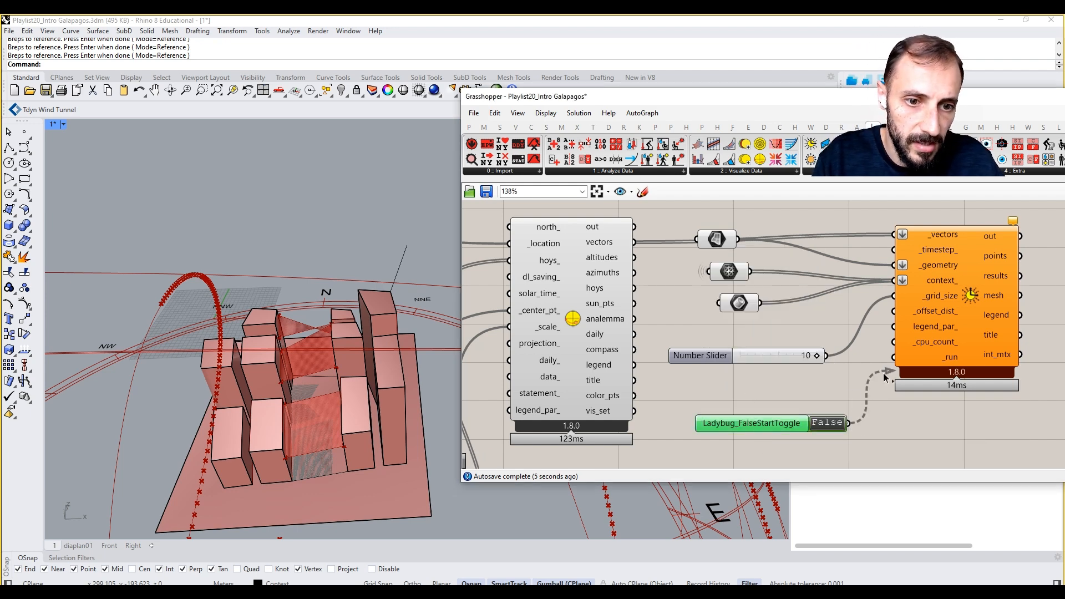
pyautogui.doubleClick(786, 391)
pyautogui.write('lb')
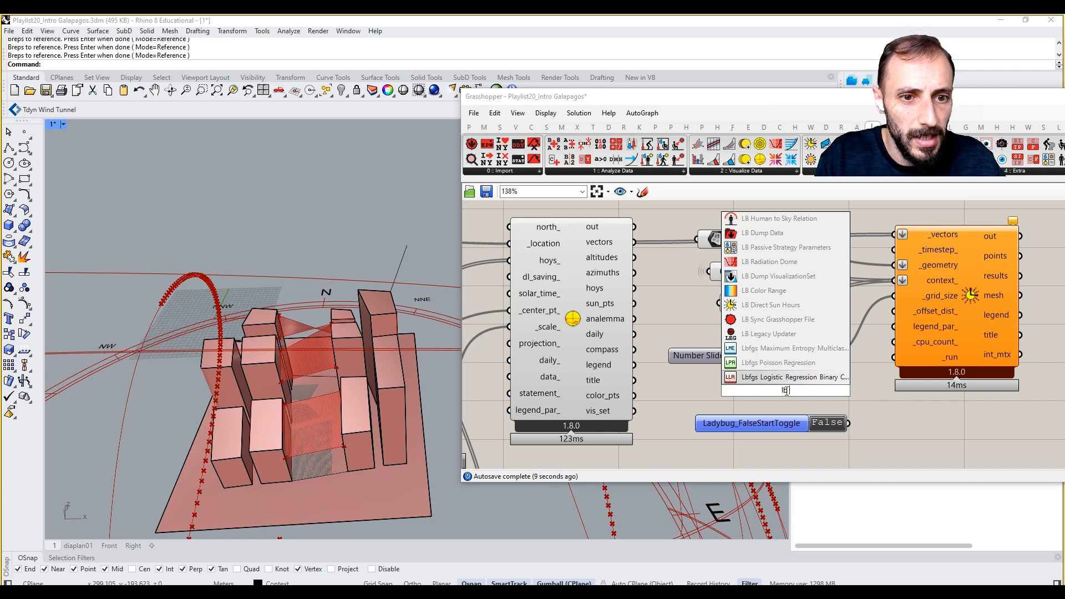
pyautogui.write(' ta')
pyautogui.press('BackSpace')
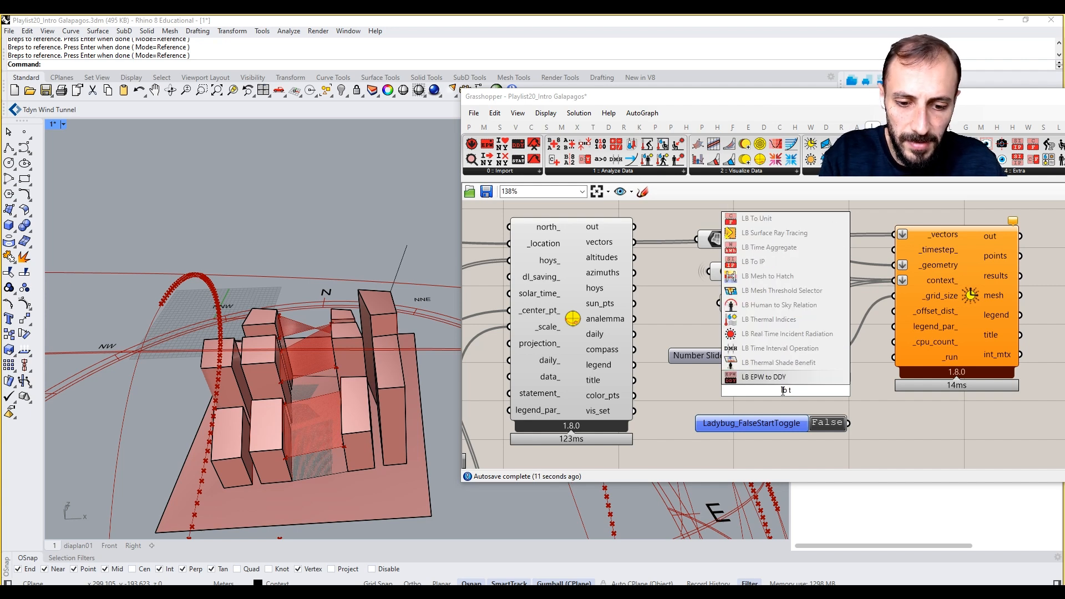
pyautogui.write('og')
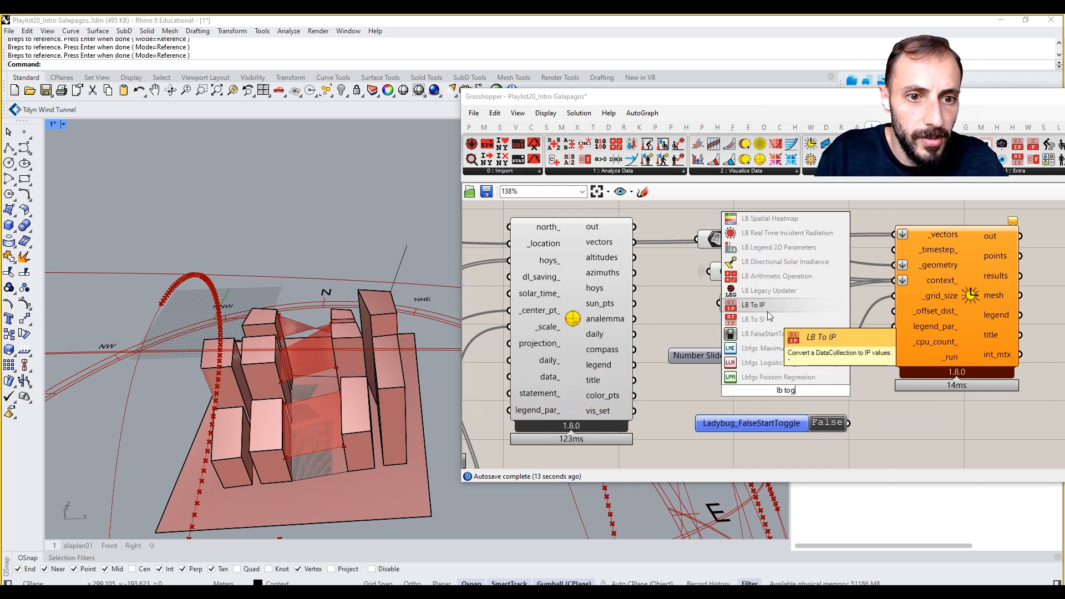
pyautogui.click(749, 408)
# Step: Add an LB FalseStartToggle and connect it to the Direct Sun Hours component's _run input
pyautogui.doubleClick(749, 408)
pyautogui.write('t')
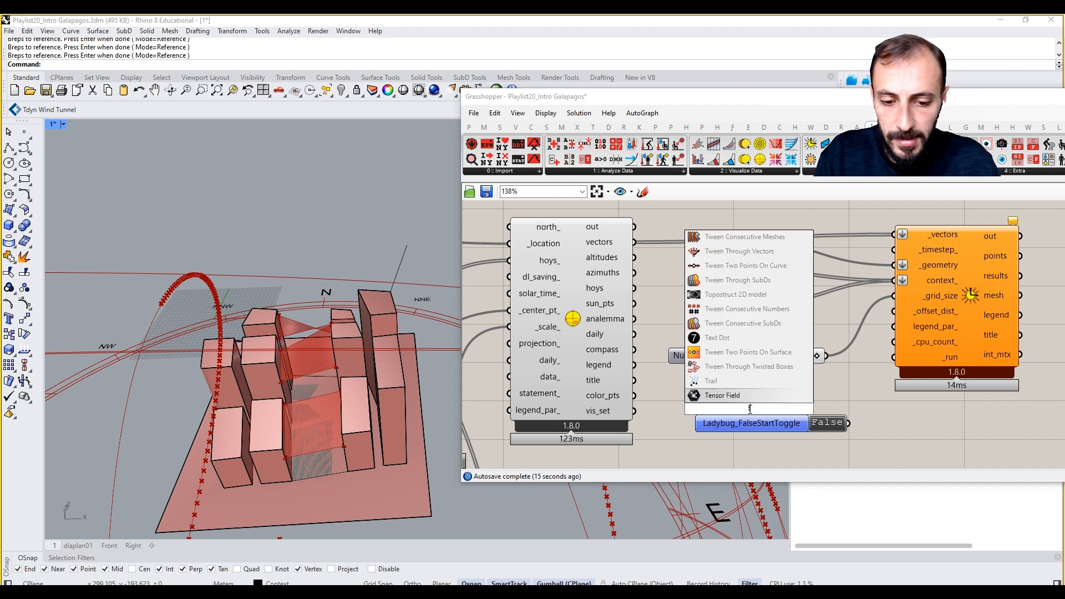
pyautogui.write('ogg')
pyautogui.click(737, 362)
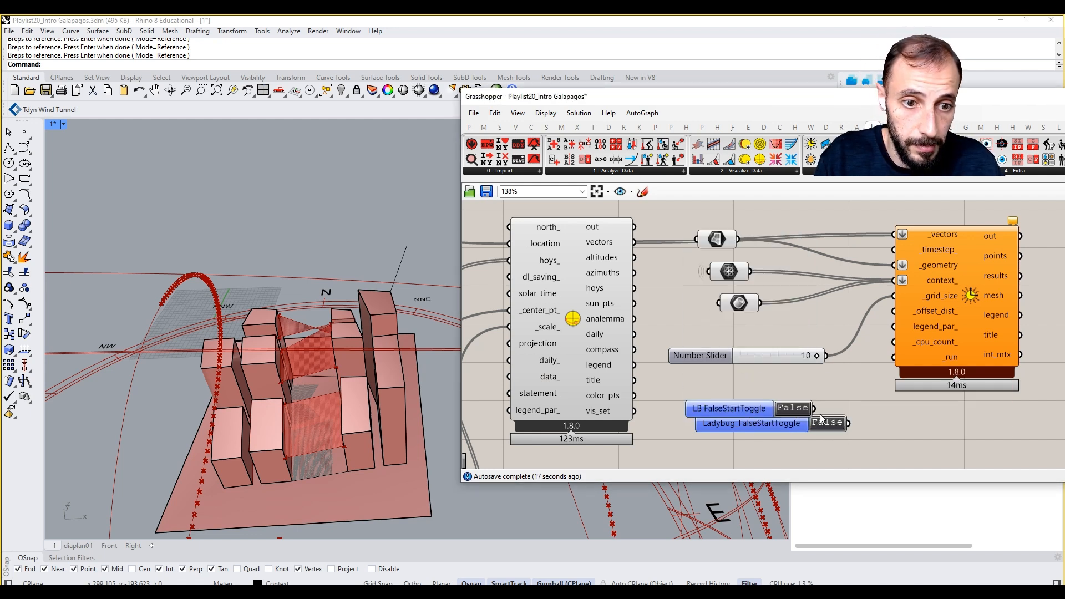
pyautogui.moveTo(863, 384); pyautogui.dragTo(894, 357)
# Step: Delete the unused Ladybug_FalseStartToggle and switch the LB FalseStartToggle to True to run the analysis
pyautogui.click(764, 425)
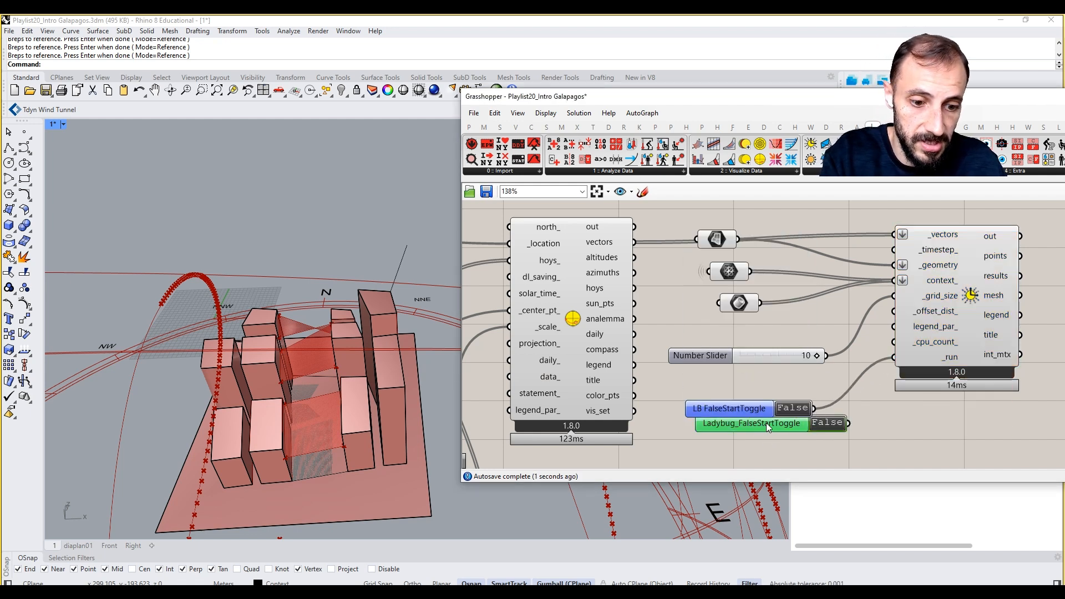
pyautogui.press('Delete')
pyautogui.moveTo(886, 395); pyautogui.dragTo(810, 404, button='right')
pyautogui.moveTo(723, 416); pyautogui.dragTo(717, 388, button='right')
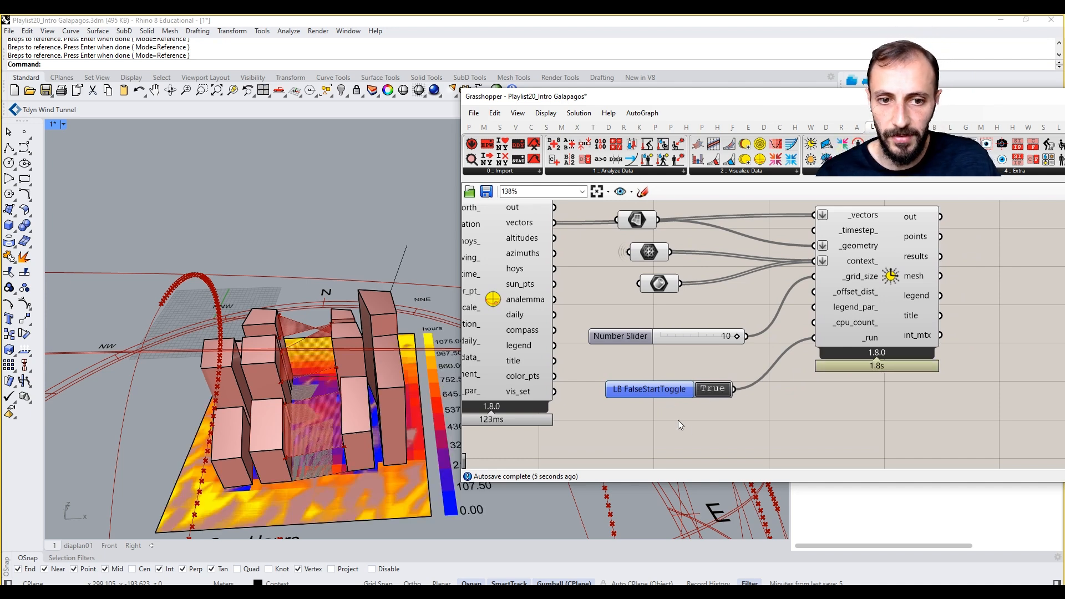
# Step: Set the ground plane surface's object display mode to Wireframe with SetObjectDisplayMode
pyautogui.moveTo(414, 442); pyautogui.dragTo(308, 449, button='right')
pyautogui.click(320, 479)
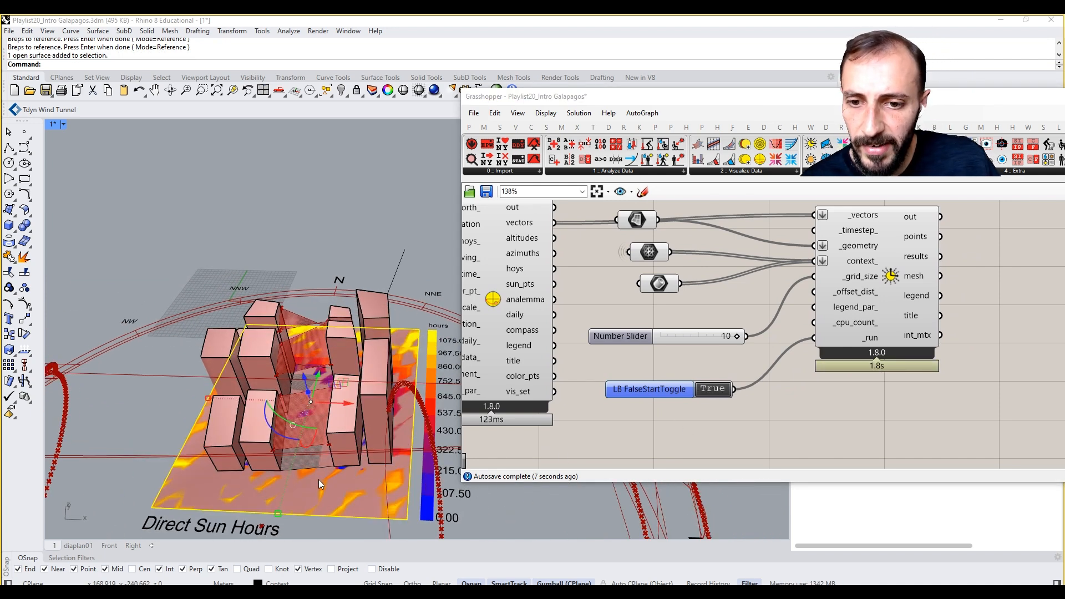
pyautogui.write('ObjectD')
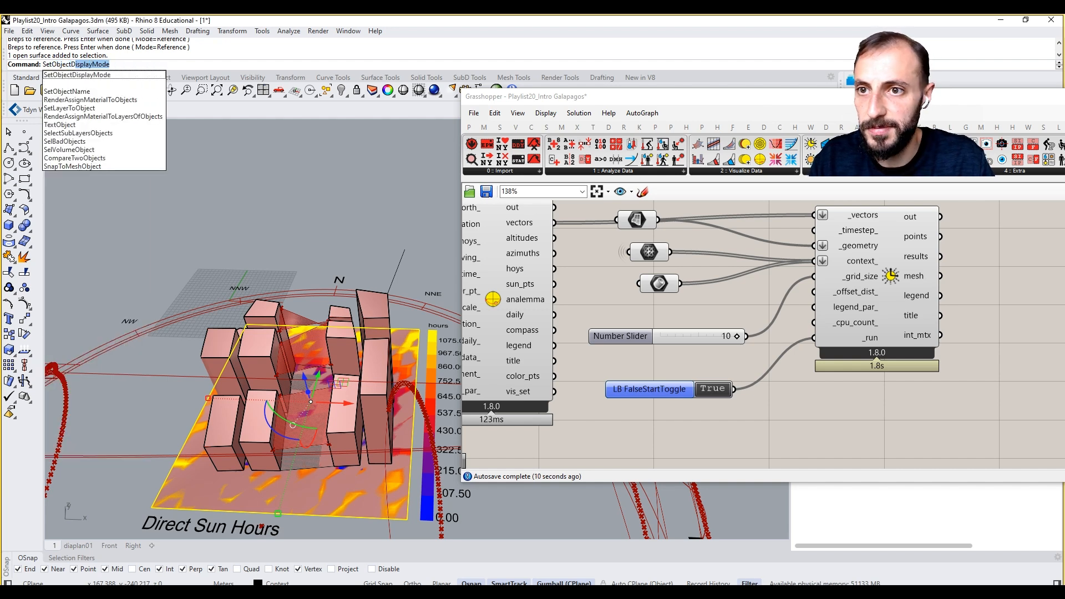
pyautogui.press('Return')
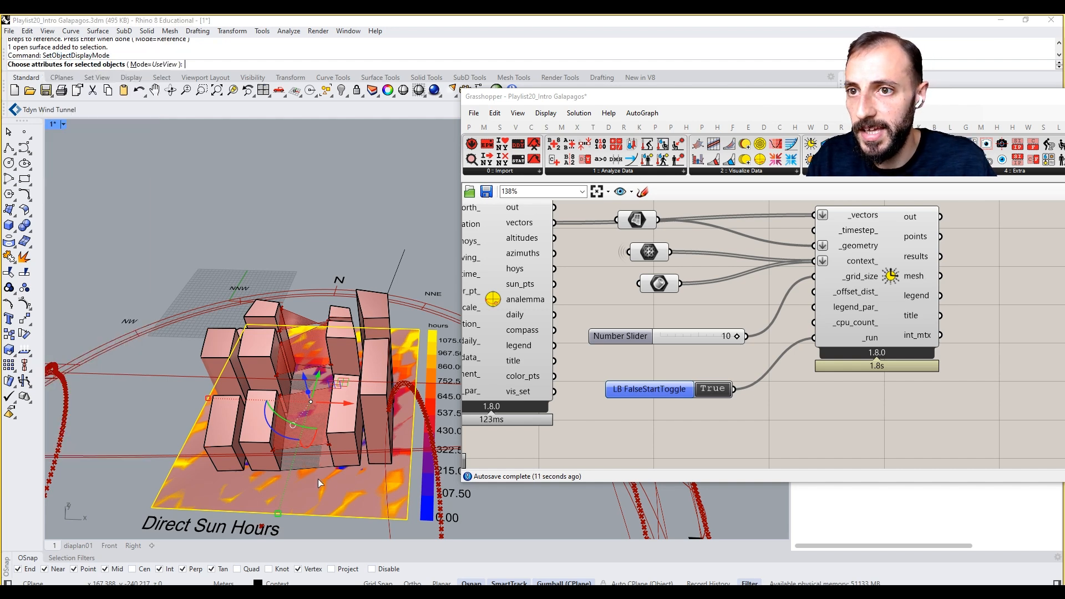
pyautogui.click(140, 64)
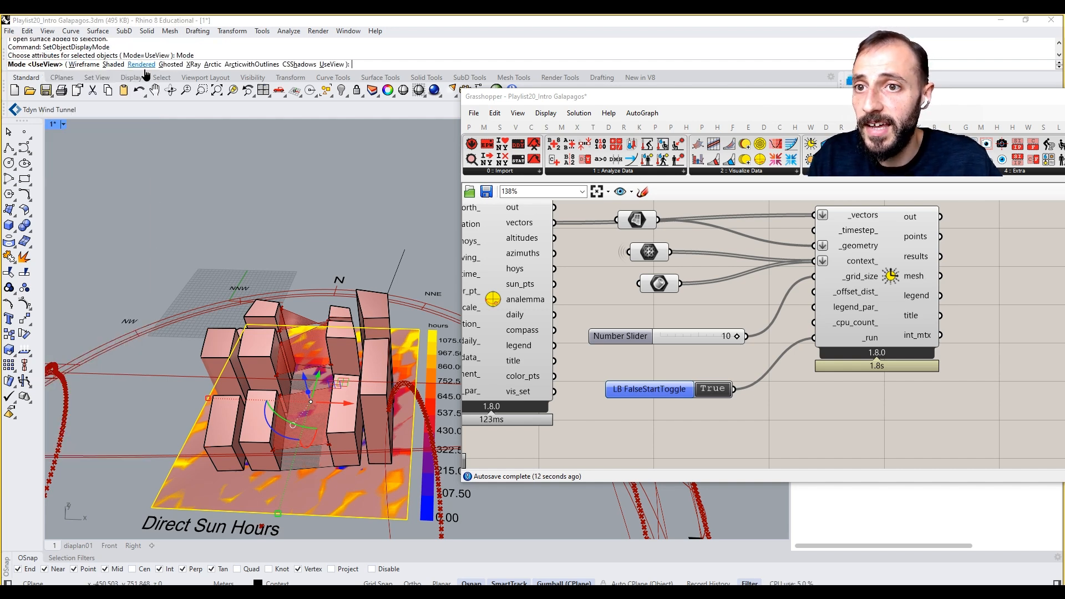
pyautogui.click(98, 65)
pyautogui.click(186, 230)
# Step: Turn off the preview of the Surface, Mesh and Brep parameters feeding the Direct Sun Hours component
pyautogui.moveTo(187, 229); pyautogui.dragTo(215, 391, button='right')
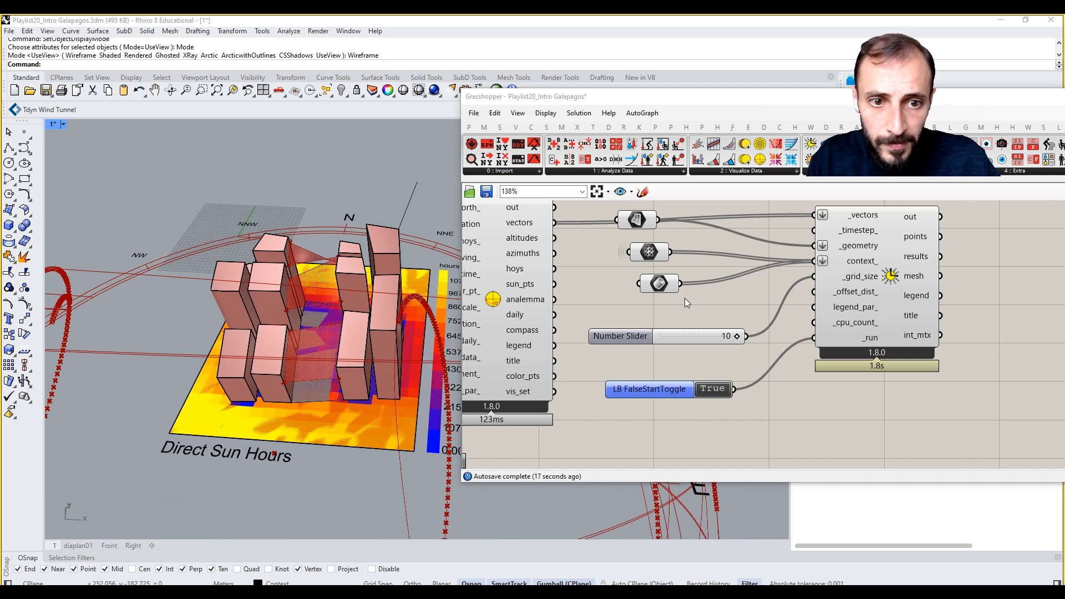
pyautogui.moveTo(685, 298); pyautogui.dragTo(690, 342, button='right')
pyautogui.moveTo(704, 226); pyautogui.dragTo(636, 328)
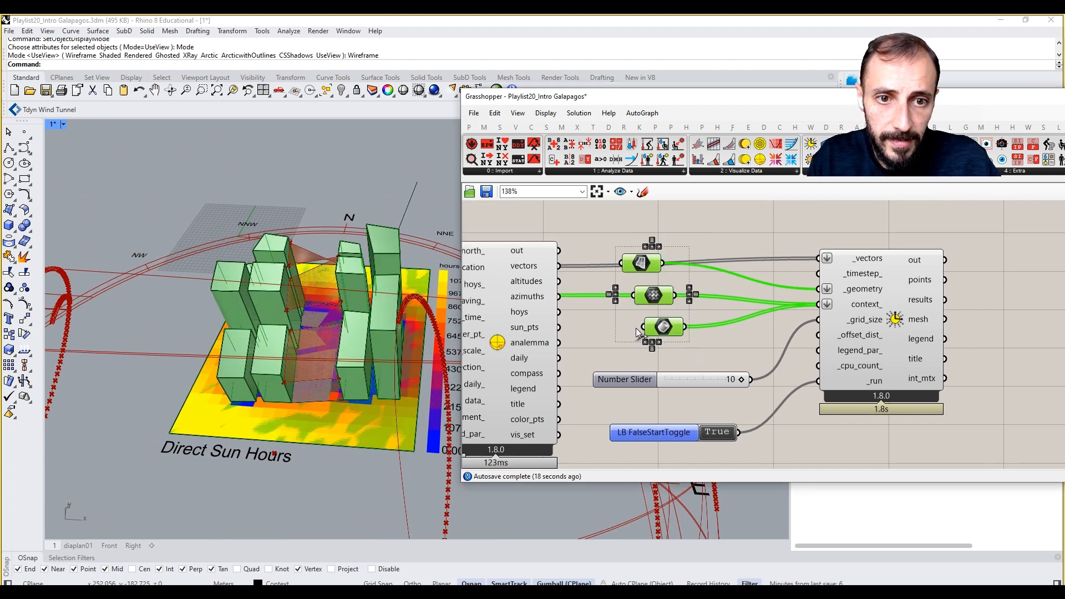
pyautogui.click(652, 232)
# Step: Examine the direct sun hours results on the ground between the buildings against the legend
pyautogui.moveTo(350, 324); pyautogui.dragTo(332, 387, button='right')
pyautogui.scroll(5, 315, 318)
pyautogui.scroll(-5, 307, 329)
pyautogui.scroll(3, 281, 391)
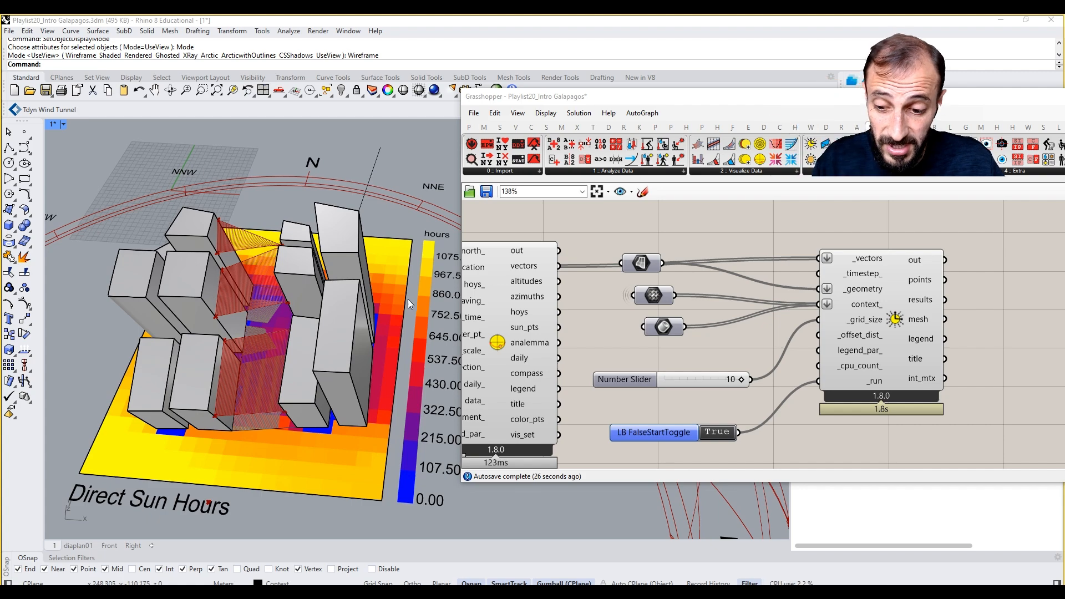
pyautogui.scroll(3, 408, 298)
pyautogui.moveTo(378, 302); pyautogui.dragTo(430, 250, button='right')
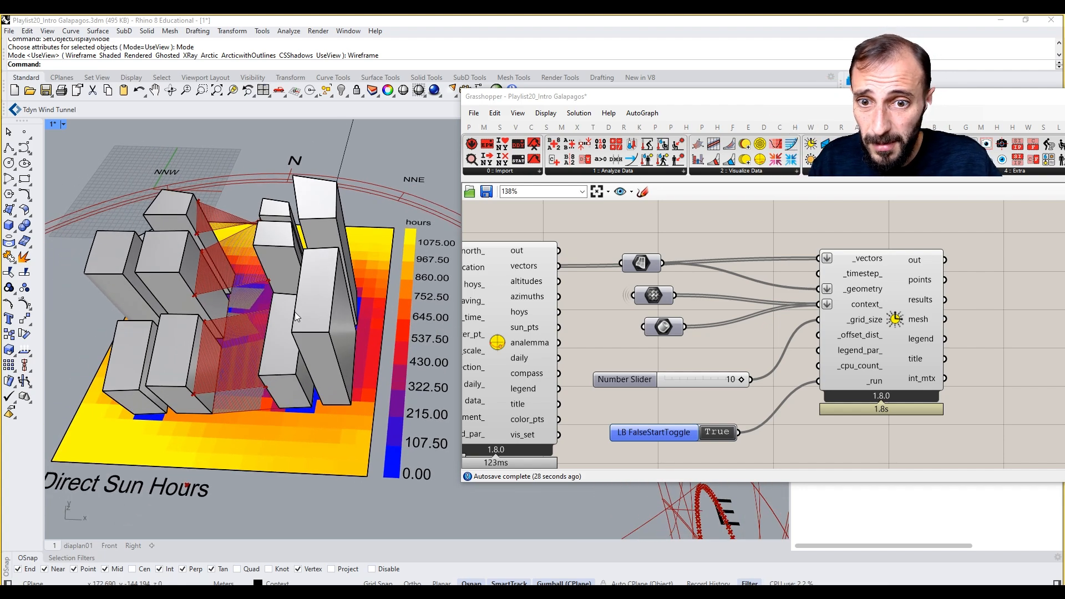
pyautogui.moveTo(314, 327)
pyautogui.keyDown('shift'); pyautogui.mouseDown(button='right')
pyautogui.moveTo(271, 318)
pyautogui.moveTo(307, 307)
pyautogui.moveTo(302, 333)
pyautogui.mouseUp(button='right'); pyautogui.keyUp('shift')
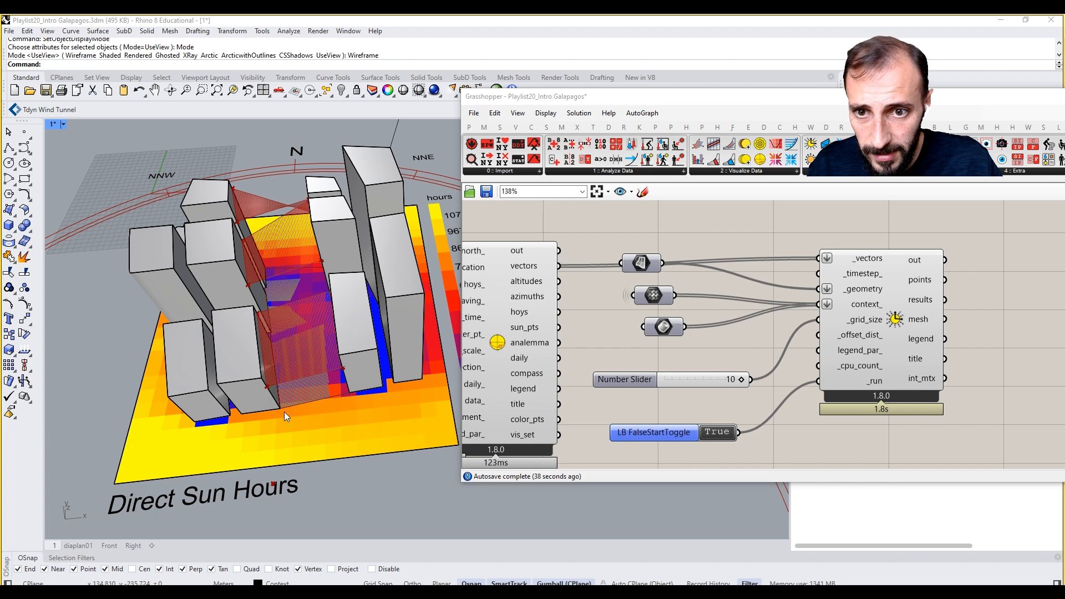
pyautogui.scroll(3, 301, 275)
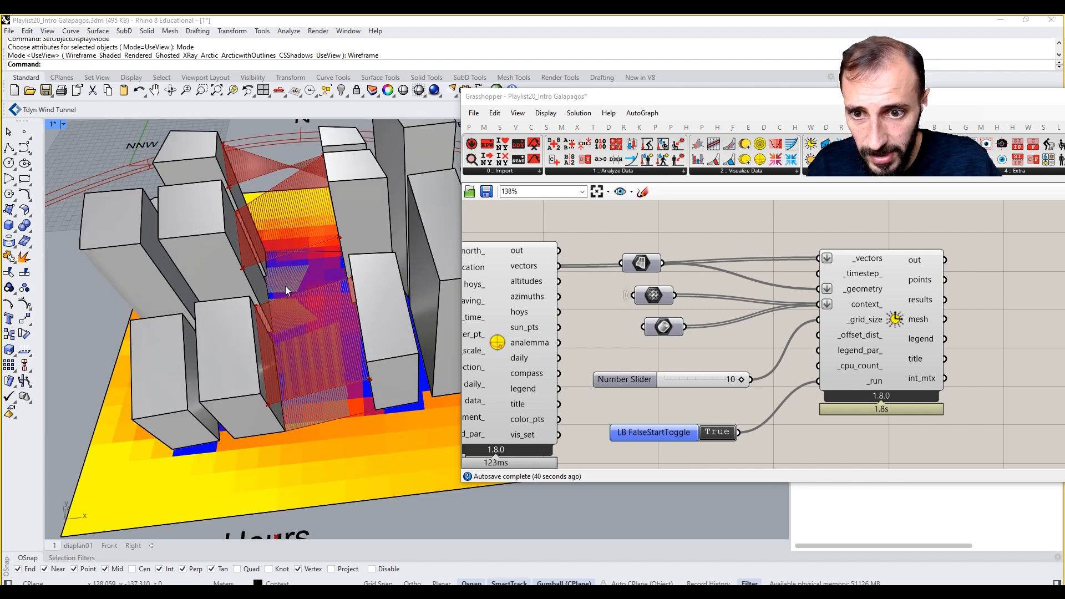
# Step: Switch the LB FalseStartToggle to False to pause the direct sun hours analysis
pyautogui.scroll(-4, 281, 287)
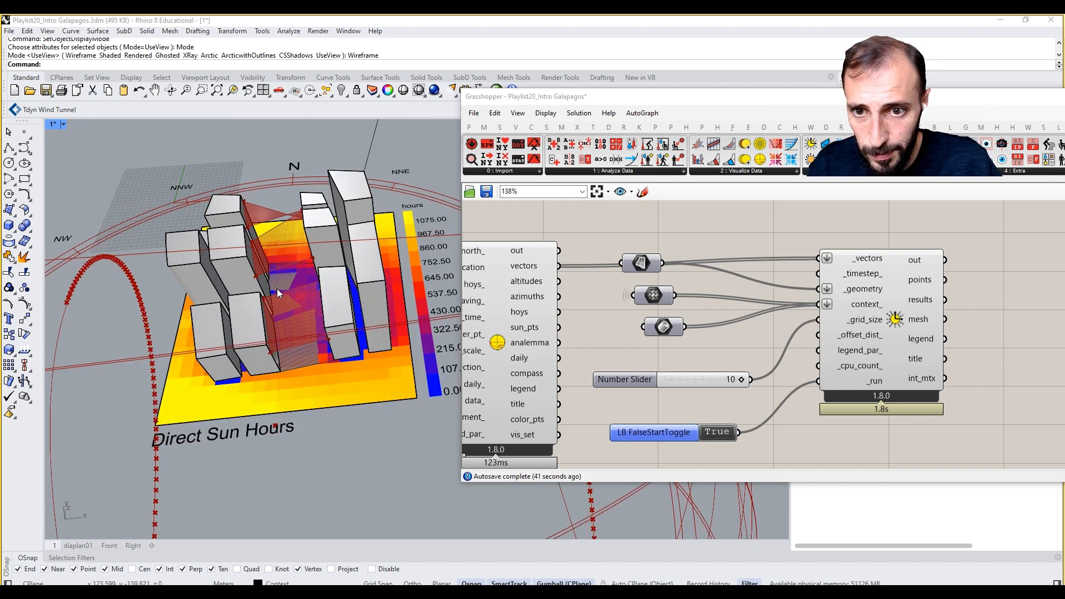
pyautogui.doubleClick(712, 434)
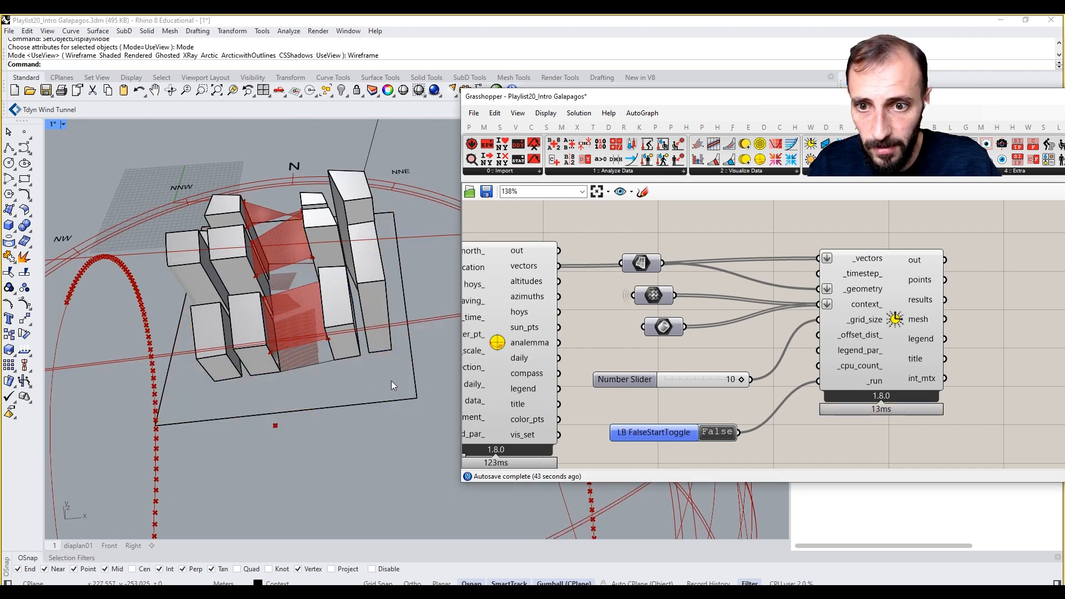
# Step: Move the wireframe ground plane by its near corner to the building base corner at the passage entrance
pyautogui.click(222, 419)
pyautogui.write('m')
pyautogui.press('Return')
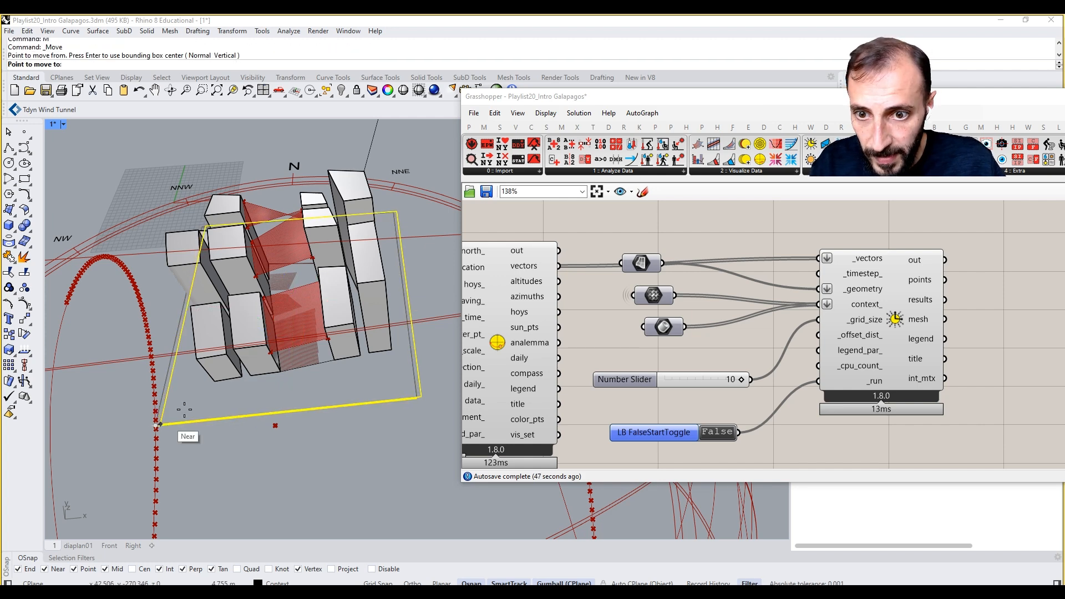
pyautogui.scroll(3, 243, 373)
pyautogui.click(86, 467)
pyautogui.click(267, 376)
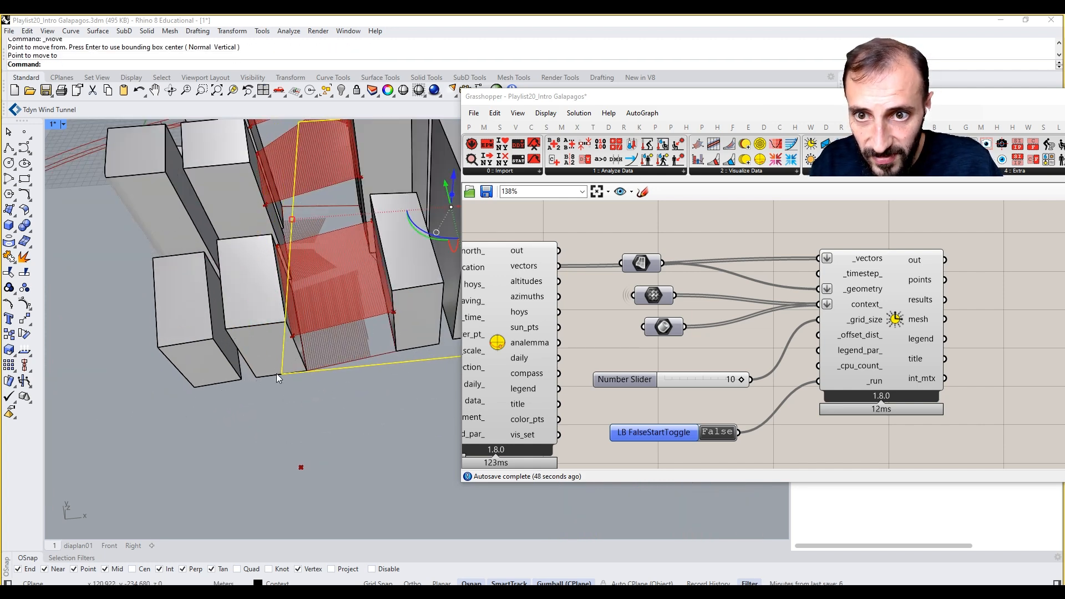
# Step: Rotate the ground plane slightly towards the building rows and scale down its width
pyautogui.scroll(-4, 302, 291)
pyautogui.scroll(5, 336, 304)
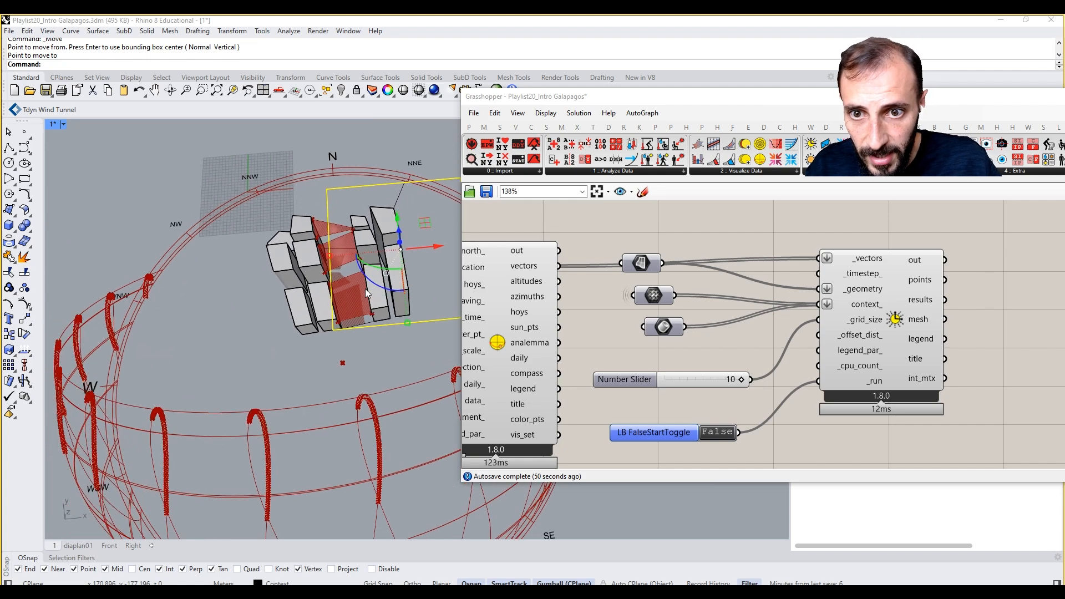
pyautogui.moveTo(338, 305); pyautogui.dragTo(408, 258, button='right')
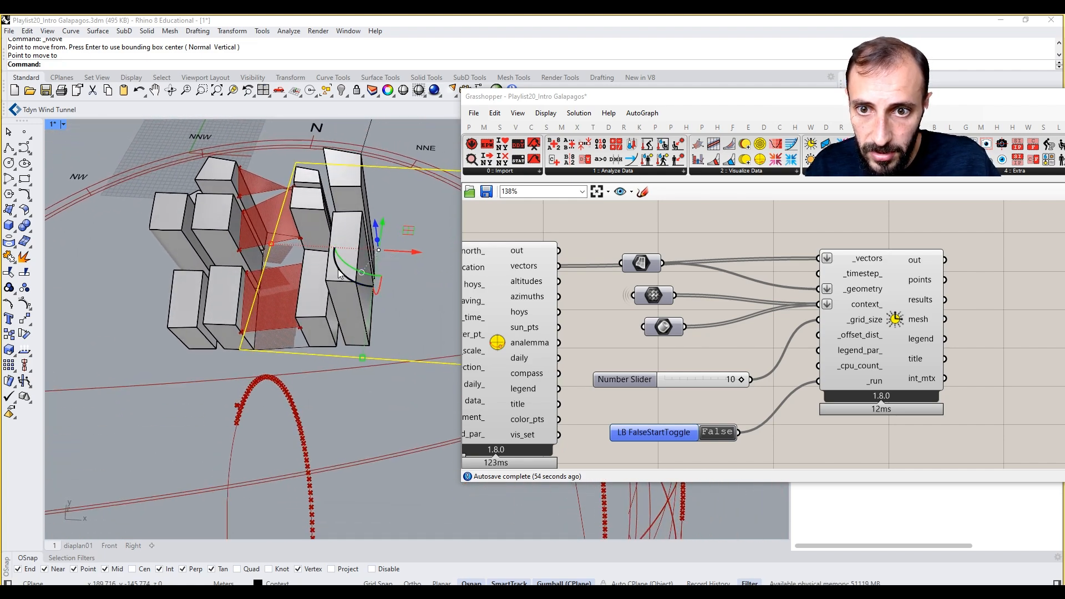
pyautogui.moveTo(339, 268); pyautogui.dragTo(342, 275)
pyautogui.moveTo(334, 278); pyautogui.dragTo(281, 291, button='right')
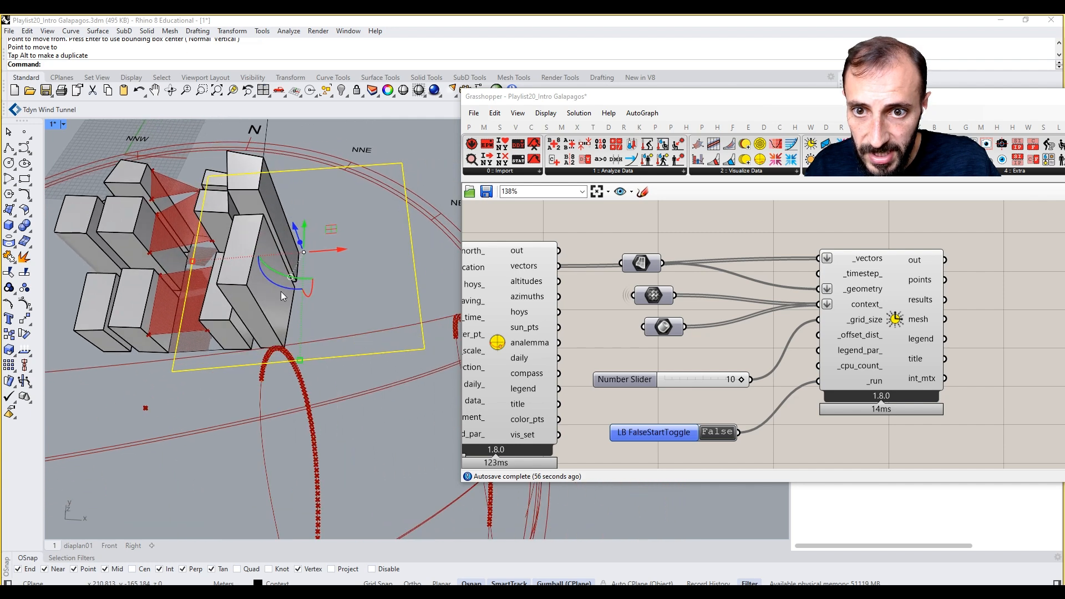
pyautogui.moveTo(192, 261); pyautogui.dragTo(251, 269)
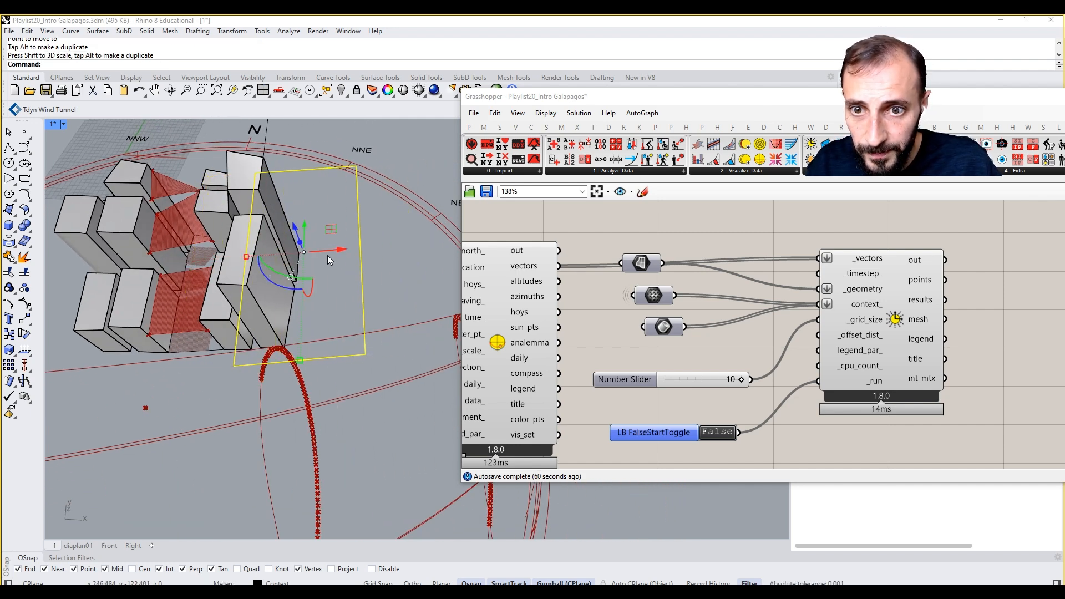
# Step: Shift the narrowed ground plane sideways into the passage between the building rows and adjust its length
pyautogui.moveTo(330, 253); pyautogui.dragTo(237, 265)
pyautogui.moveTo(208, 277); pyautogui.dragTo(272, 272, button='right')
pyautogui.moveTo(279, 404); pyautogui.dragTo(268, 391)
pyautogui.moveTo(261, 374); pyautogui.dragTo(204, 328, button='right')
pyautogui.click(305, 412)
pyautogui.keyDown('shift'); pyautogui.moveTo(266, 425); pyautogui.dragTo(279, 420, button='right'); pyautogui.keyUp('shift')
# Step: Draw a three-point plane in the passage, with its first edge between opposite building base corners and its width along the building rows
pyautogui.click(15, 217)
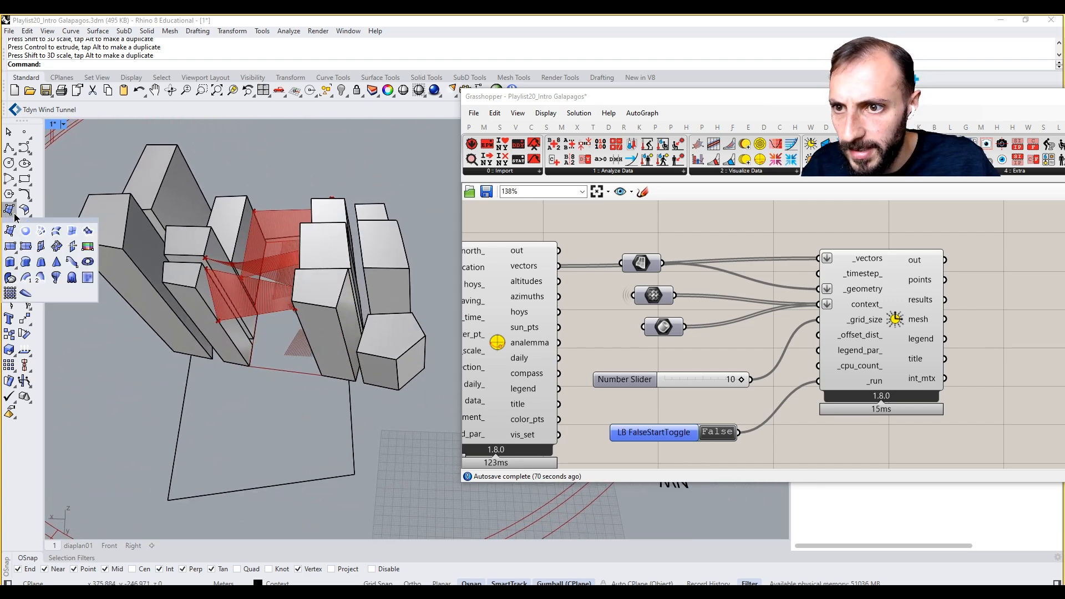
pyautogui.click(25, 245)
pyautogui.click(237, 364)
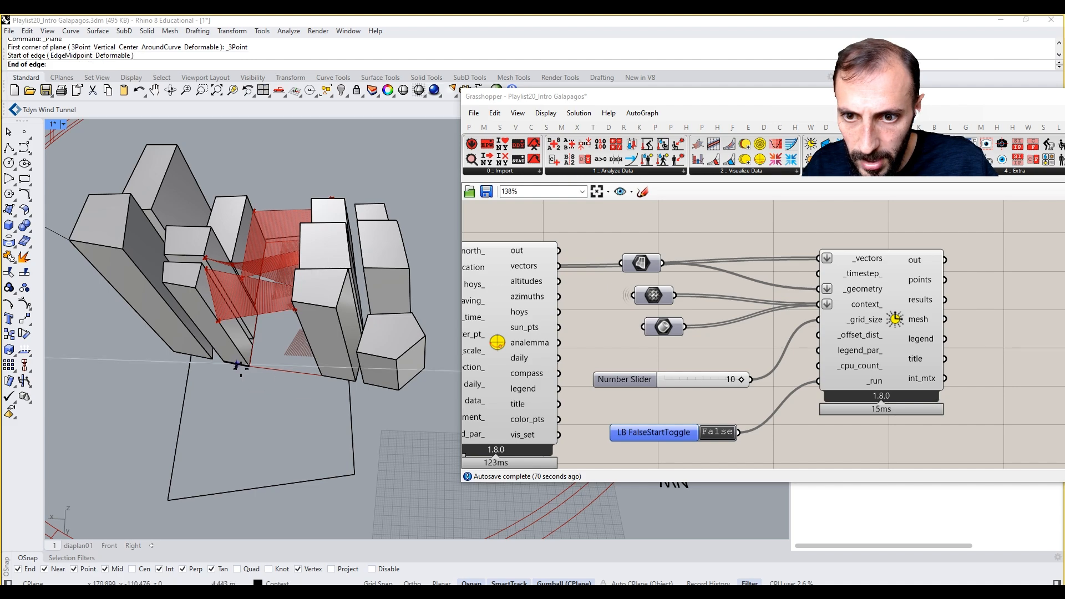
pyautogui.click(332, 378)
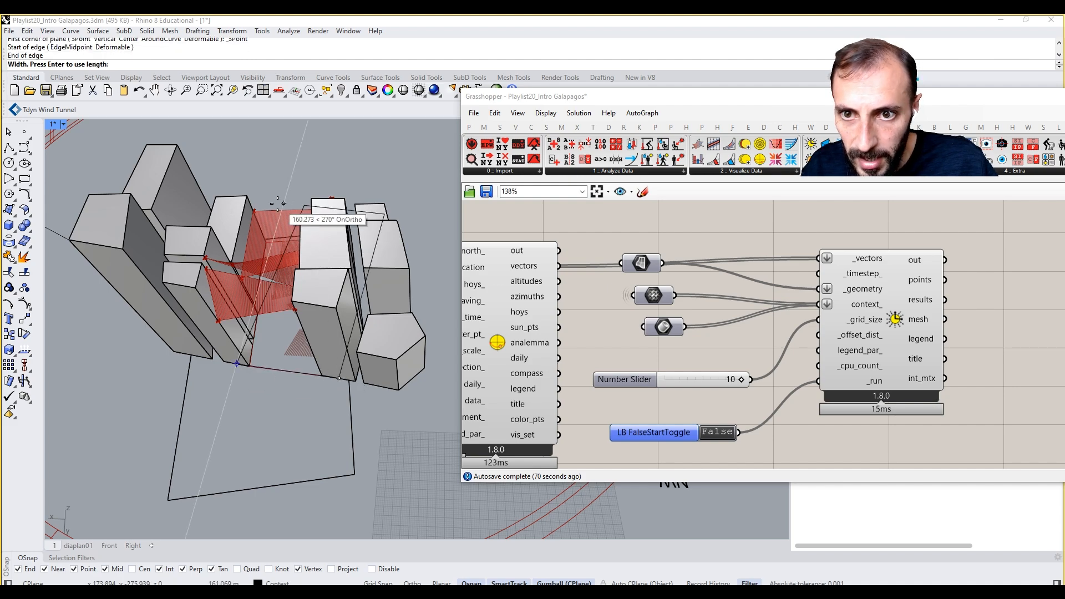
pyautogui.moveTo(277, 203); pyautogui.dragTo(749, 258, button='right')
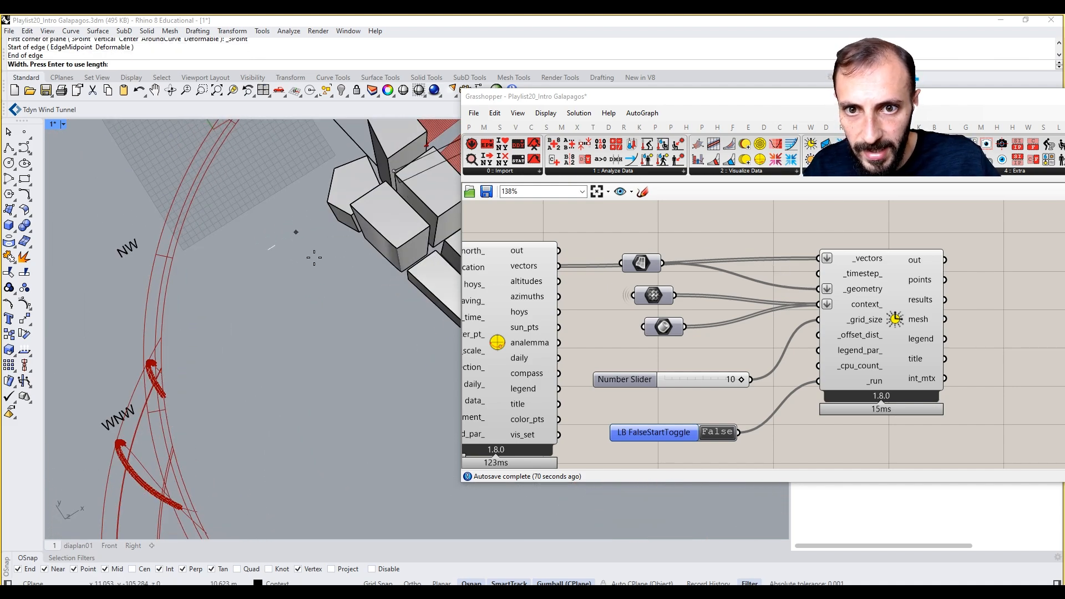
pyautogui.moveTo(313, 257); pyautogui.dragTo(971, 230, button='right')
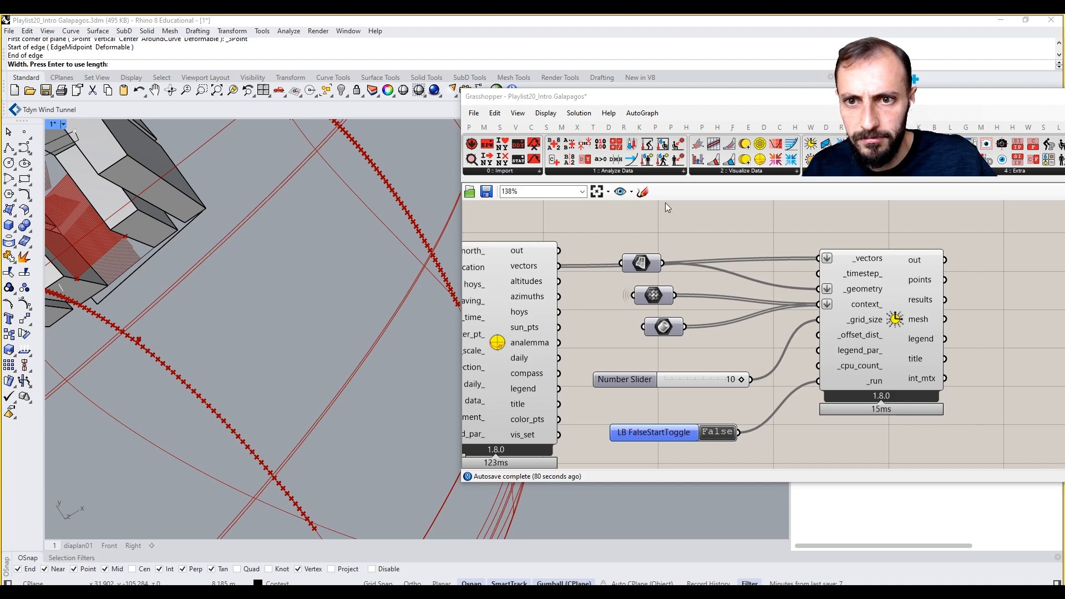
pyautogui.moveTo(202, 276); pyautogui.dragTo(219, 214, button='right')
pyautogui.scroll(-10, 277, 132)
pyautogui.scroll(6, 276, 132)
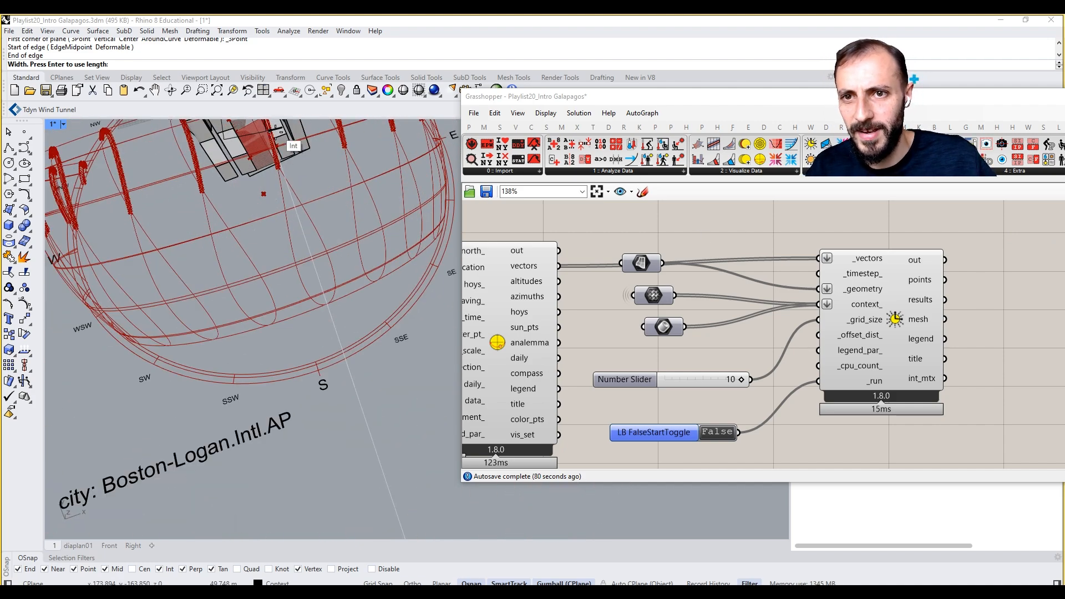
pyautogui.keyDown('shift'); pyautogui.moveTo(278, 133); pyautogui.dragTo(269, 265, button='right'); pyautogui.keyUp('shift')
pyautogui.scroll(12, 269, 265)
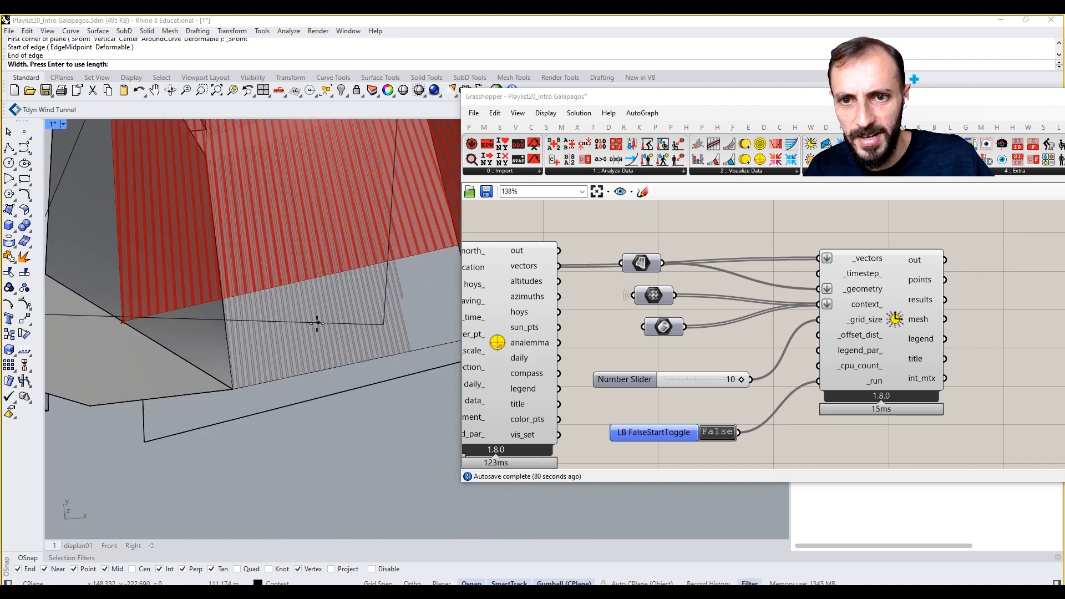
pyautogui.scroll(-8, 317, 322)
pyautogui.scroll(-3, 360, 351)
pyautogui.click(400, 378)
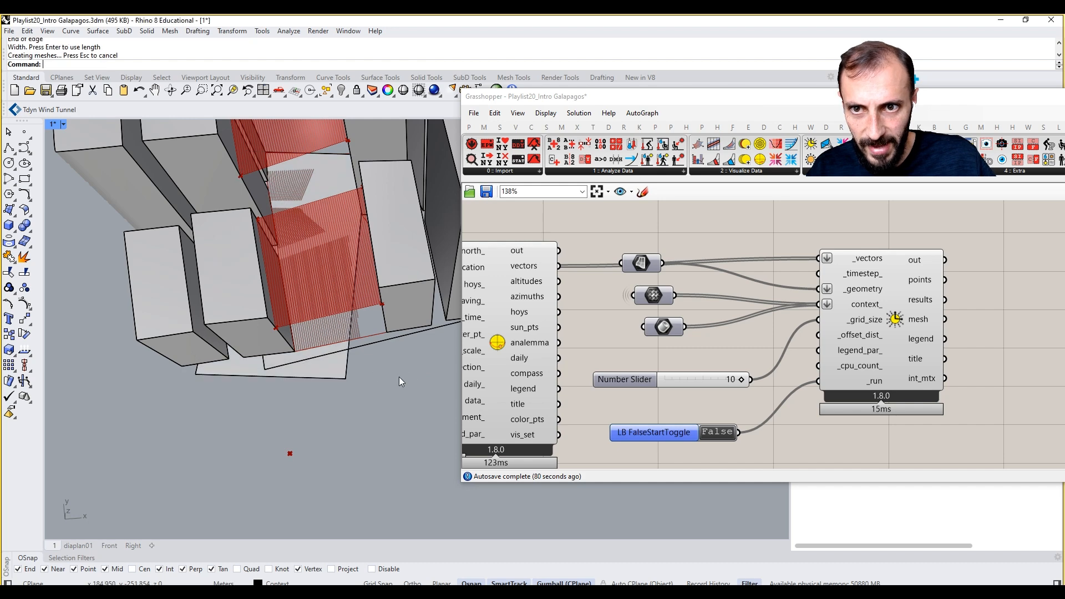
# Step: Rotate the new plane to align with the buildings, then shift and resize it to cover the passage ground
pyautogui.click(324, 363)
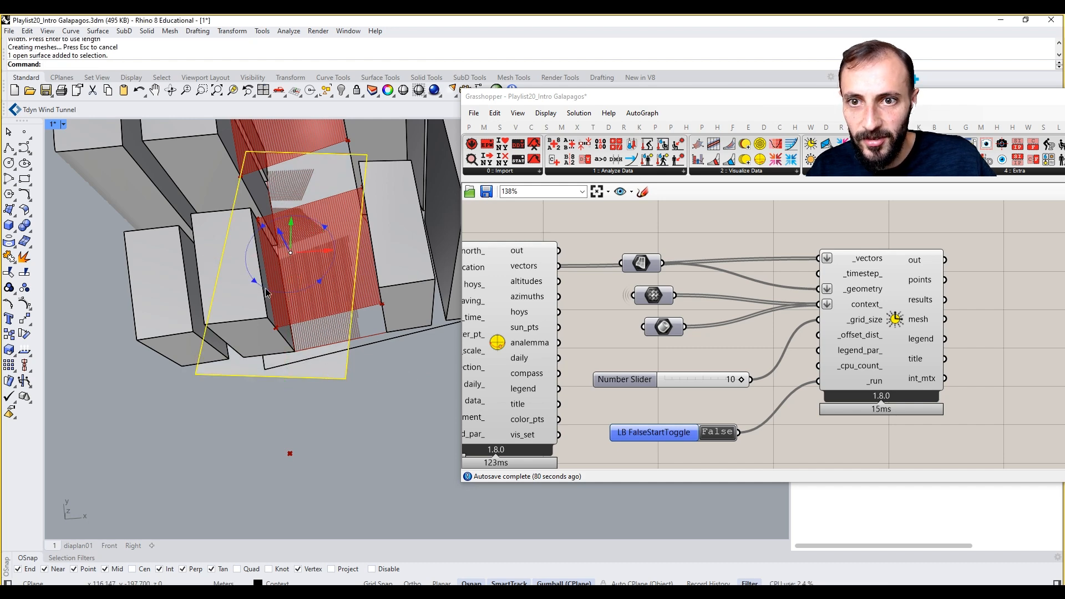
pyautogui.moveTo(260, 298); pyautogui.dragTo(275, 292)
pyautogui.moveTo(320, 242); pyautogui.dragTo(341, 245)
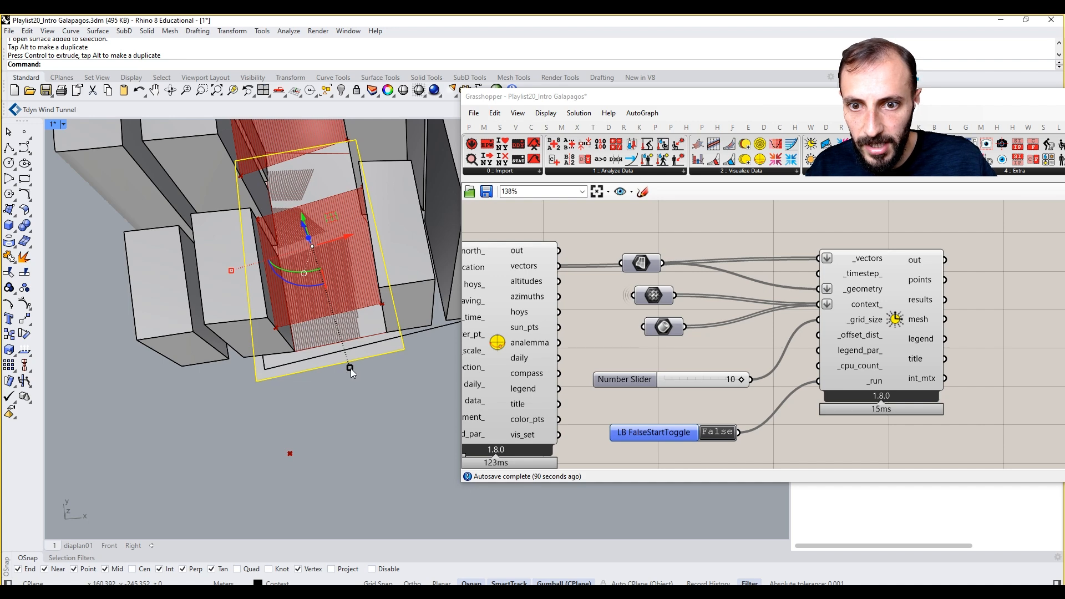
pyautogui.moveTo(350, 368); pyautogui.dragTo(351, 365)
pyautogui.moveTo(348, 336); pyautogui.dragTo(345, 368, button='right')
pyautogui.moveTo(324, 310)
pyautogui.mouseDown(button='right')
pyautogui.moveTo(322, 335)
pyautogui.moveTo(307, 311)
pyautogui.mouseUp(button='right')
pyautogui.click(293, 504)
pyautogui.moveTo(303, 444); pyautogui.dragTo(315, 415, button='right')
pyautogui.click(317, 416)
pyautogui.moveTo(308, 276); pyautogui.dragTo(308, 264)
pyautogui.click(355, 424)
# Step: Delete the old wireframe ground plane
pyautogui.moveTo(355, 425); pyautogui.dragTo(338, 376, button='right')
pyautogui.click(344, 366)
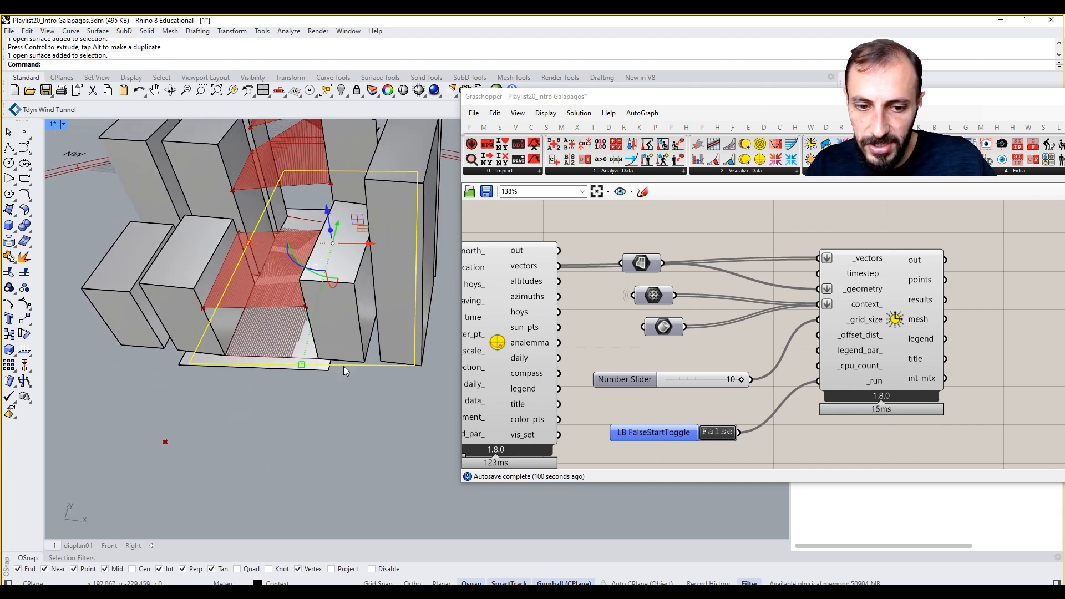
pyautogui.press('Delete')
# Step: Set the new ground plane's object display mode to Wireframe with SetObjectDisplayMode
pyautogui.click(286, 369)
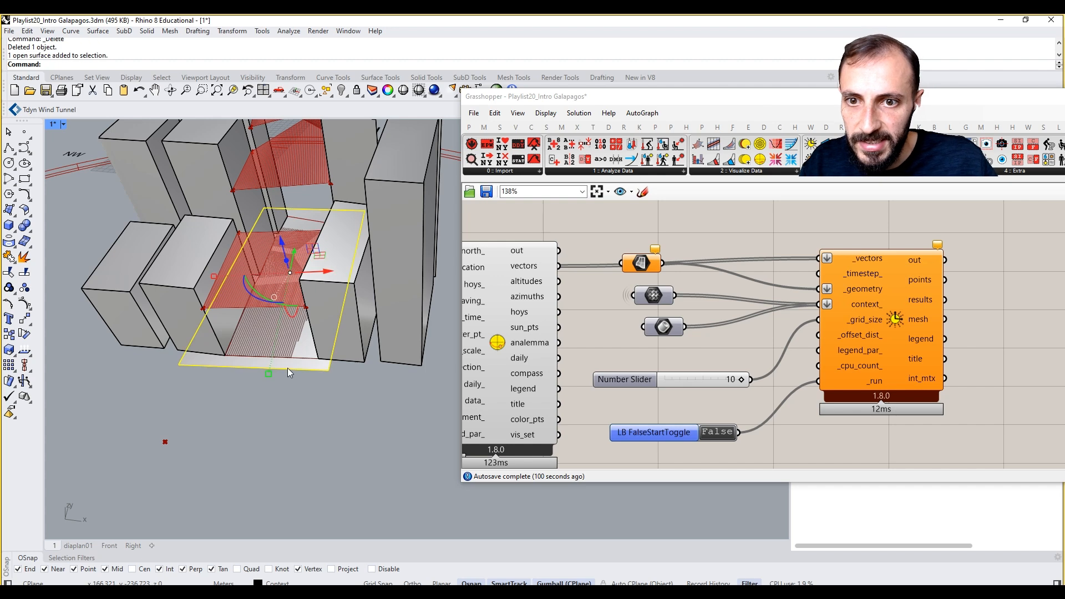
pyautogui.write('SetOn')
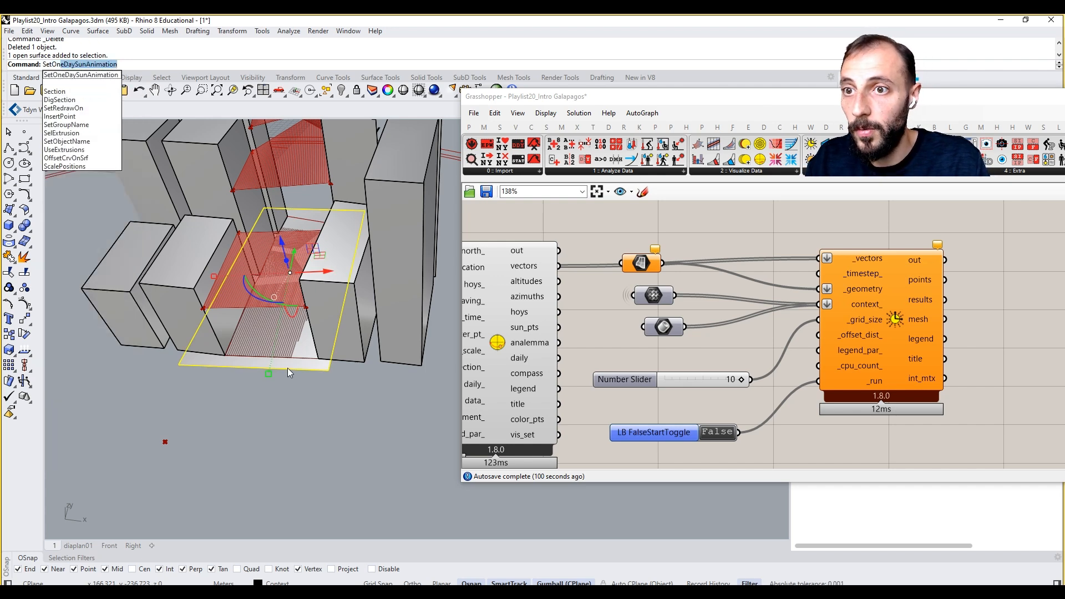
pyautogui.press('BackSpace')
pyautogui.press('BackSpace')
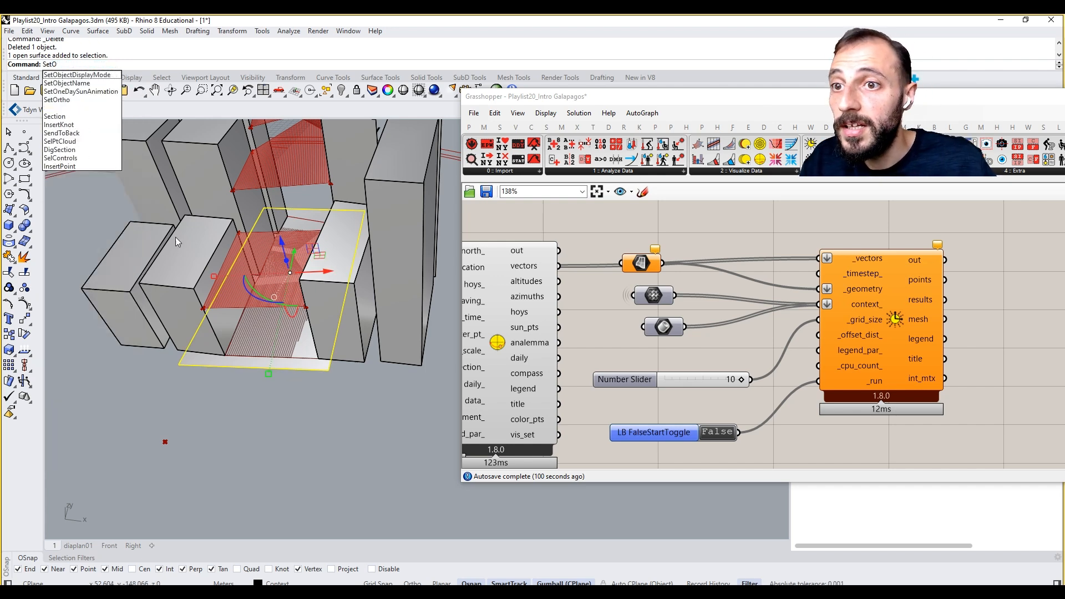
pyautogui.click(108, 75)
pyautogui.click(147, 65)
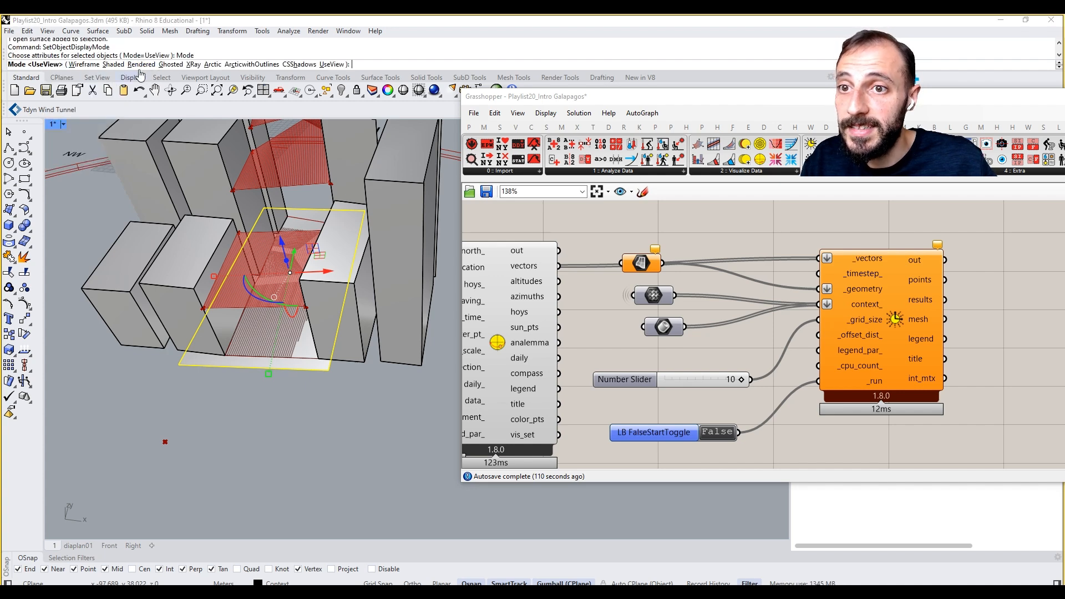
pyautogui.click(88, 65)
# Step: Shift the new ground plane slightly sideways along its width to centre it in the passage
pyautogui.moveTo(242, 388); pyautogui.dragTo(284, 406, button='right')
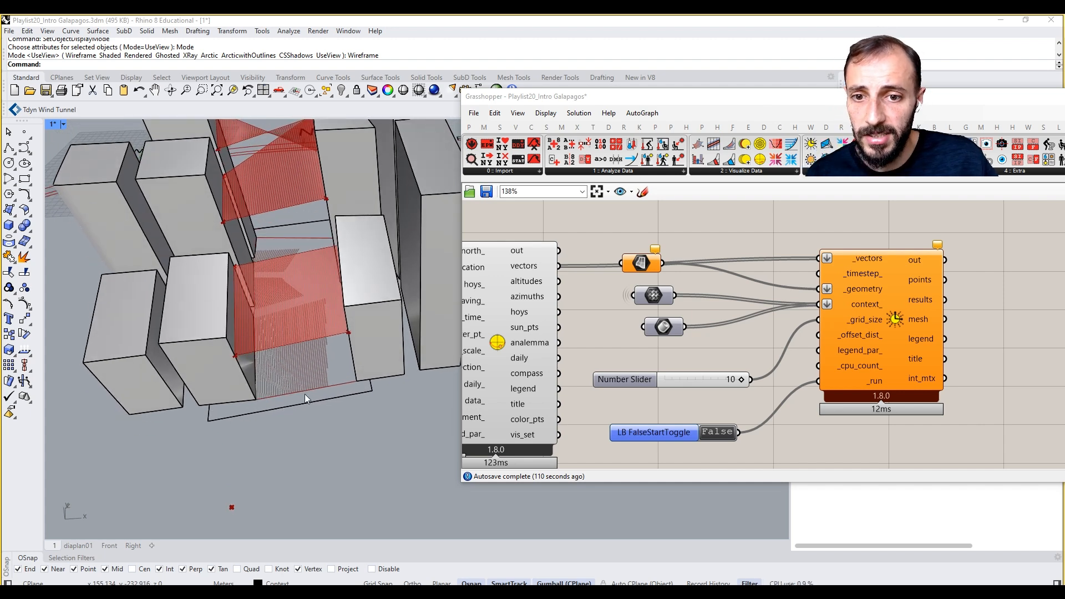
pyautogui.click(267, 412)
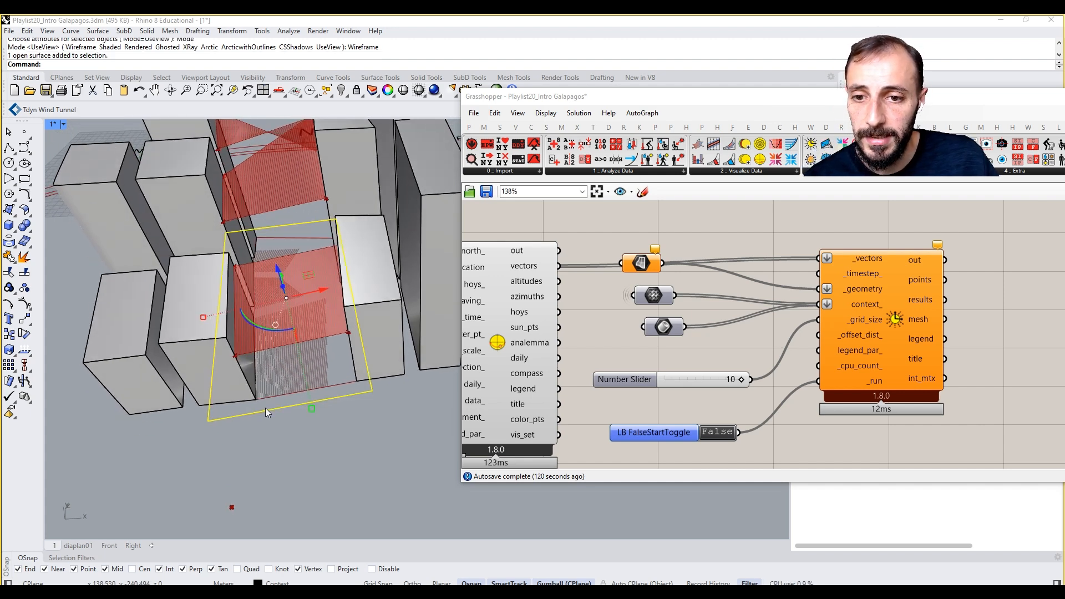
pyautogui.moveTo(310, 292); pyautogui.dragTo(315, 292)
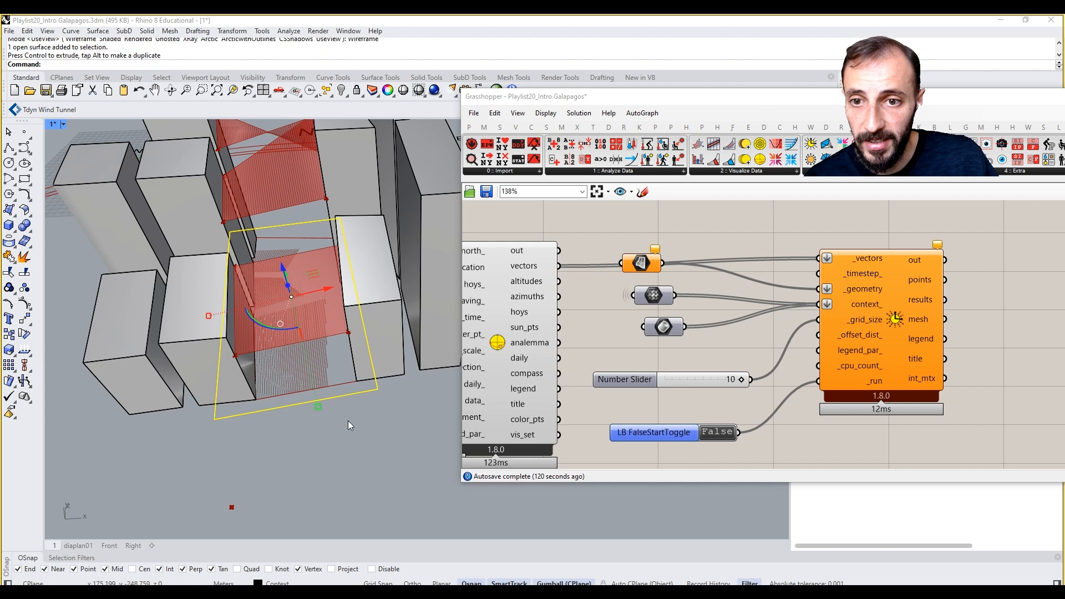
pyautogui.click(340, 419)
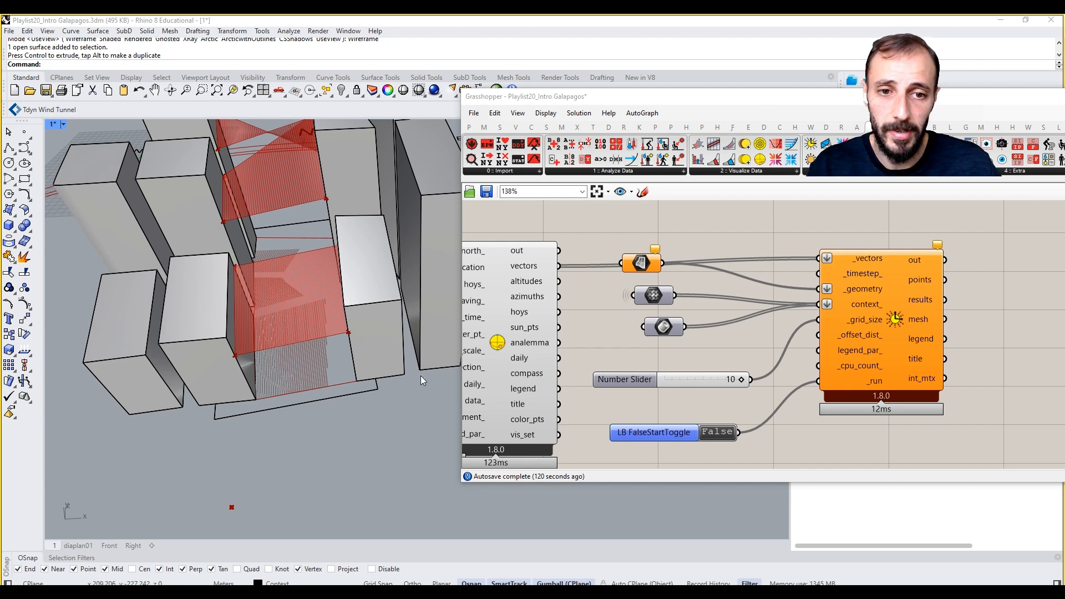
# Step: Reference the new ground plane in the Surface parameter and rerun the analysis with the LB FalseStartToggle set to True
pyautogui.rightClick(659, 264)
pyautogui.click(744, 439)
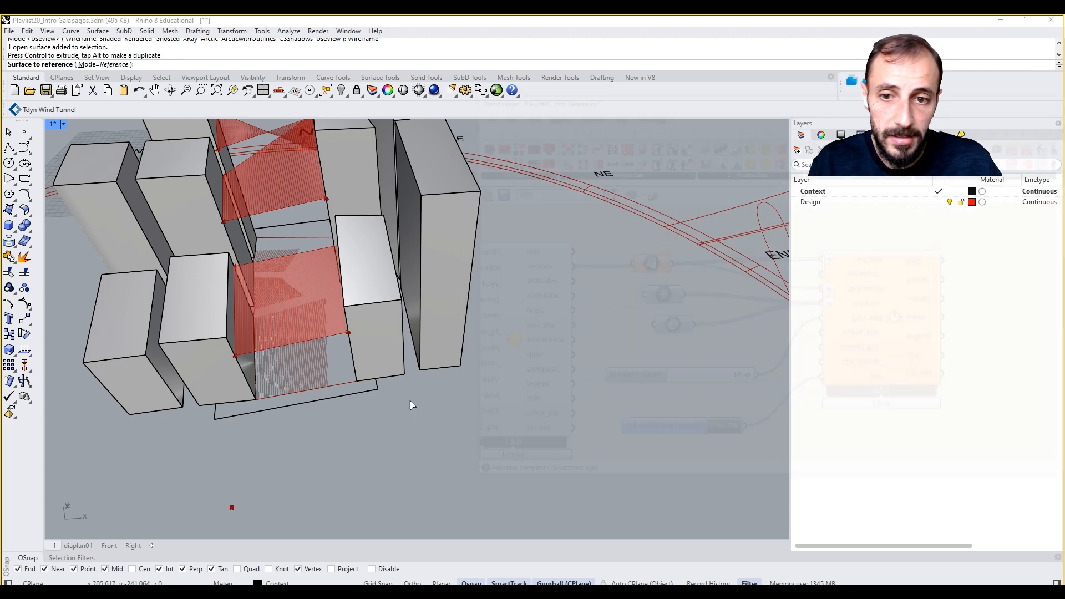
pyautogui.click(365, 391)
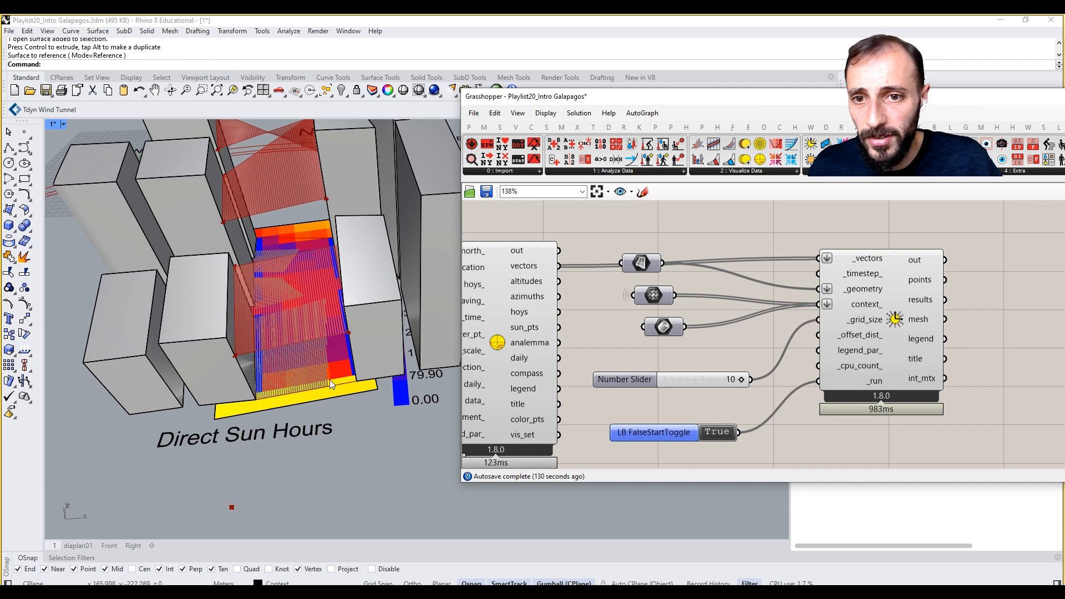
# Step: Set the object display mode of all the building volumes around the passage to Wireframe with SetObjectDisplayMode
pyautogui.moveTo(329, 380); pyautogui.dragTo(329, 351, button='right')
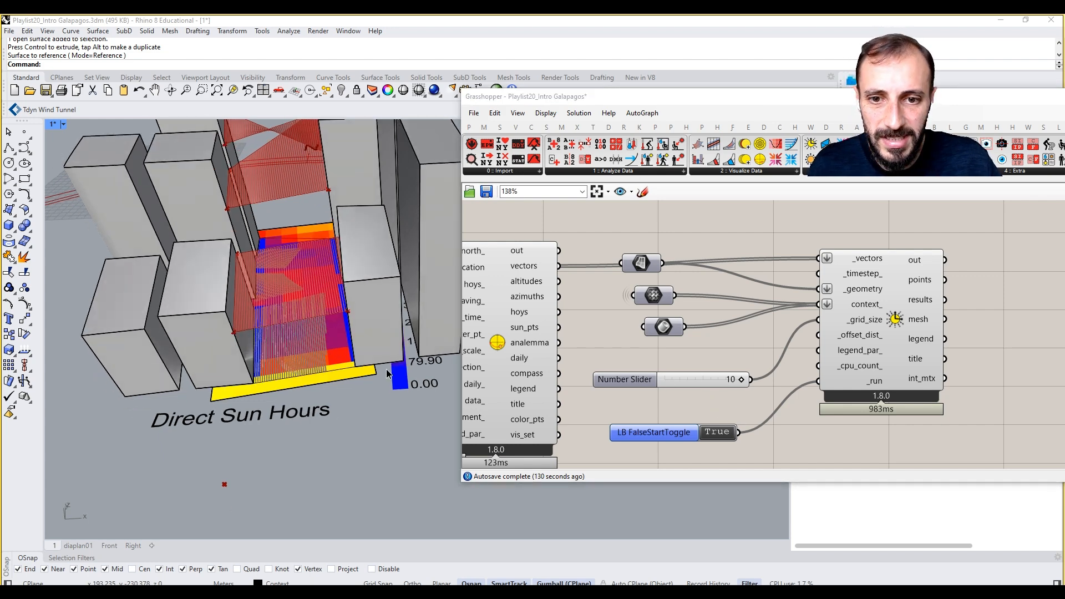
pyautogui.scroll(-10, 377, 378)
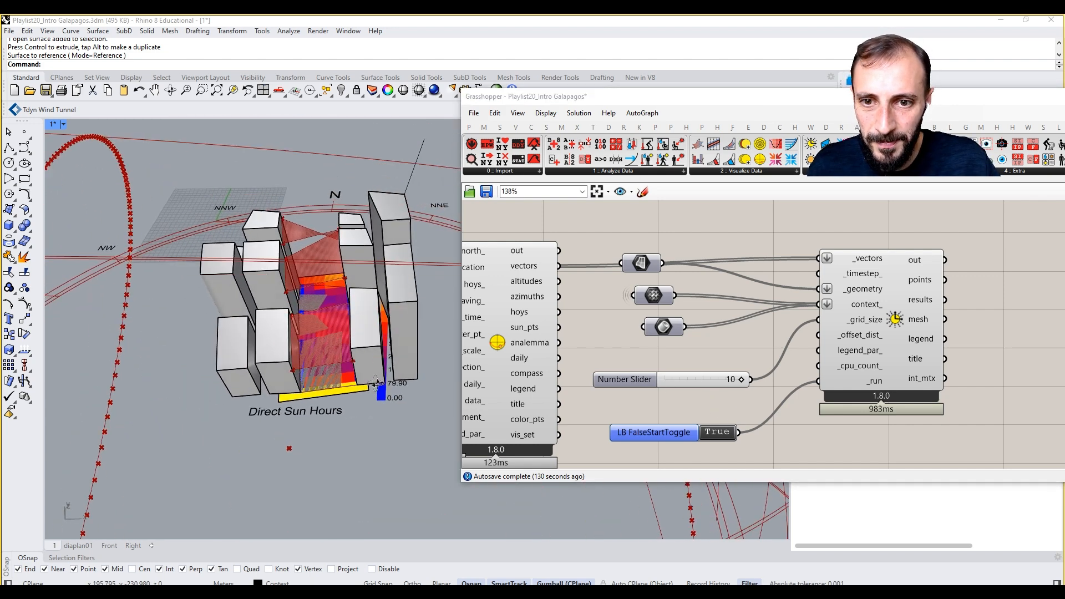
pyautogui.moveTo(378, 383); pyautogui.dragTo(377, 377, button='right')
pyautogui.click(390, 223)
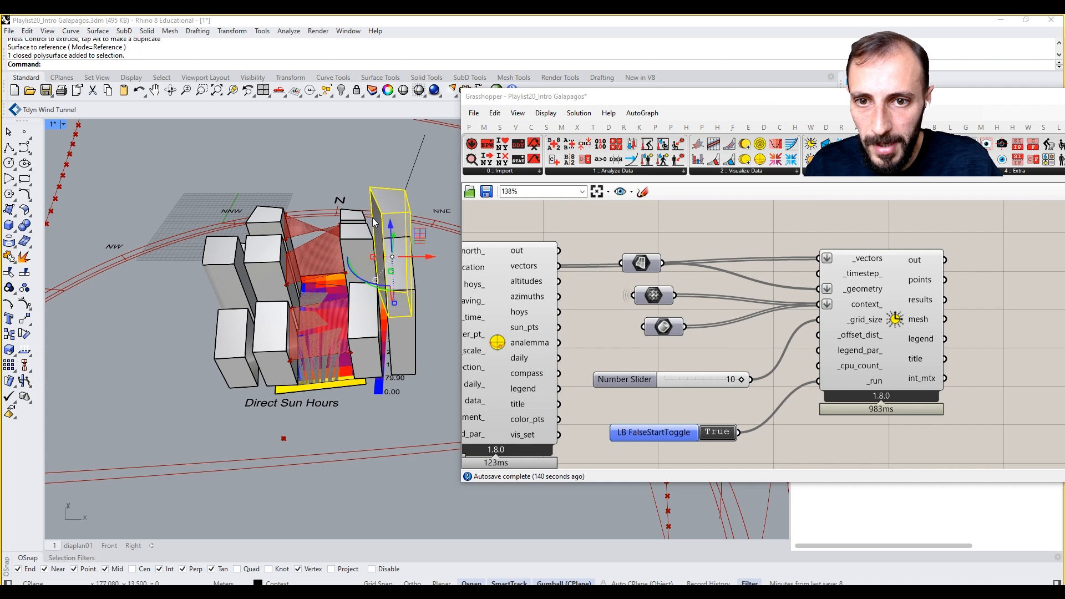
pyautogui.keyDown('shift'); pyautogui.click(354, 216); pyautogui.keyUp('shift')
pyautogui.keyDown('shift'); pyautogui.click(358, 245); pyautogui.keyUp('shift')
pyautogui.keyDown('shift'); pyautogui.click(363, 323); pyautogui.keyUp('shift')
pyautogui.keyDown('shift'); pyautogui.click(388, 321); pyautogui.keyUp('shift')
pyautogui.keyDown('shift'); pyautogui.click(287, 327); pyautogui.keyUp('shift')
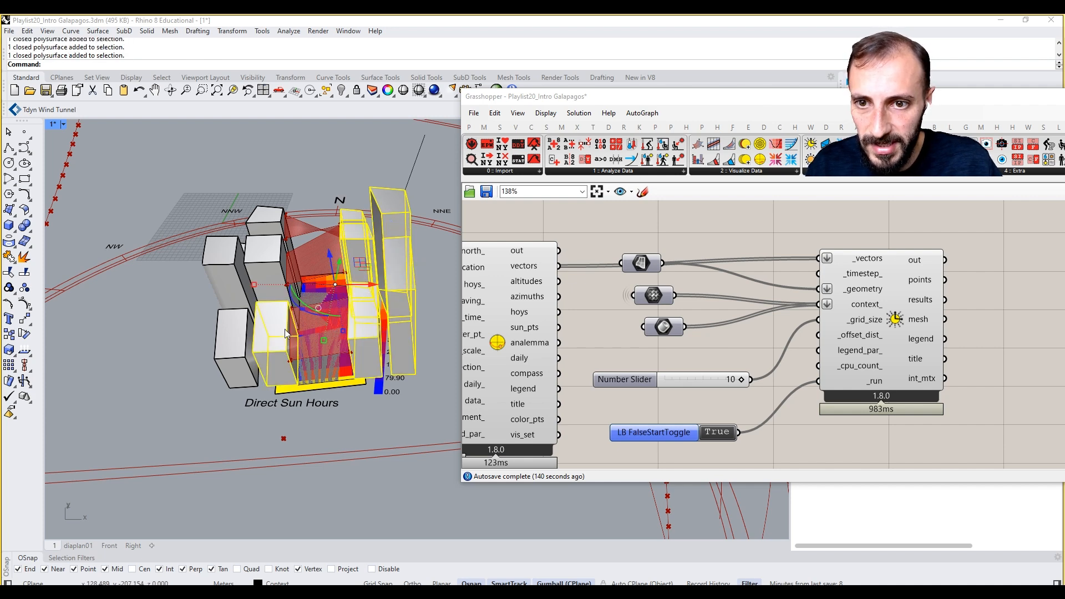
pyautogui.keyDown('shift'); pyautogui.click(277, 258); pyautogui.keyUp('shift')
pyautogui.keyDown('shift'); pyautogui.click(268, 225); pyautogui.keyUp('shift')
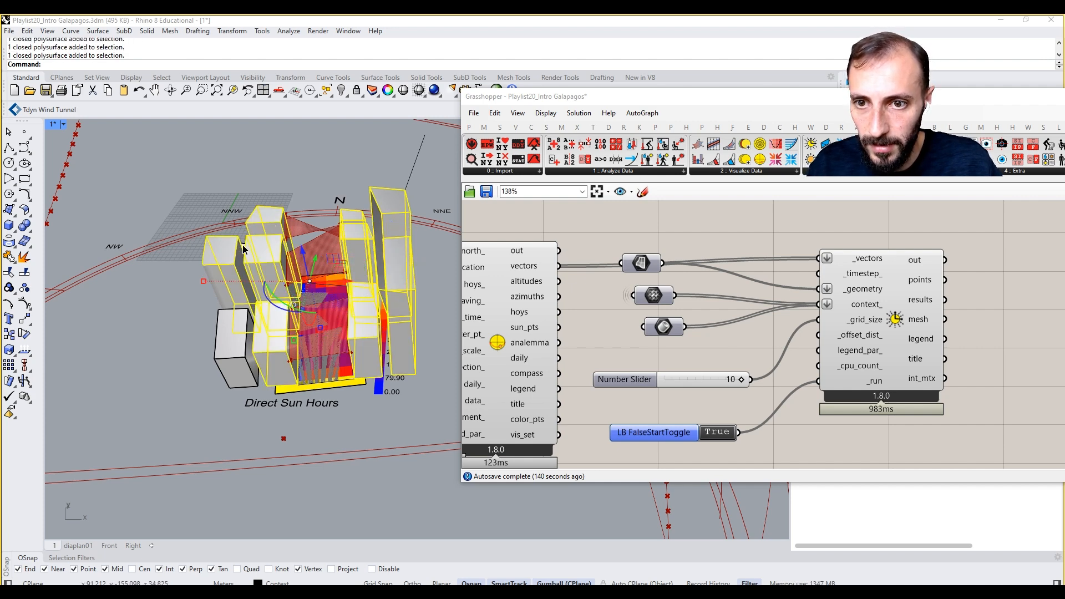
pyautogui.keyDown('shift'); pyautogui.click(242, 245); pyautogui.keyUp('shift')
pyautogui.keyDown('shift'); pyautogui.click(218, 338); pyautogui.keyUp('shift')
pyautogui.write('SetObjectDisplayMode')
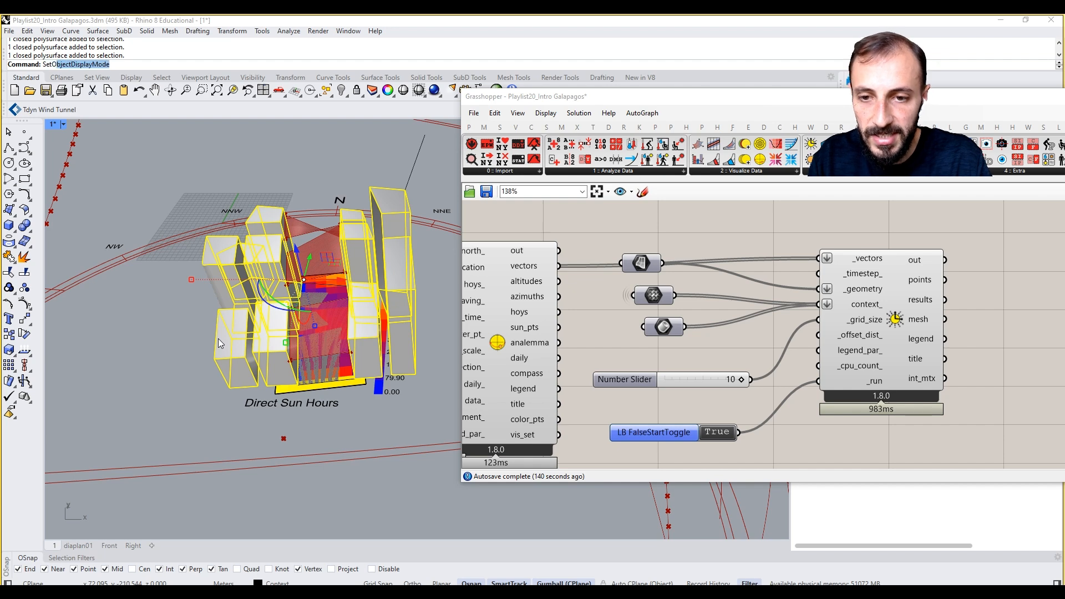
pyautogui.press('Return')
pyautogui.click(139, 64)
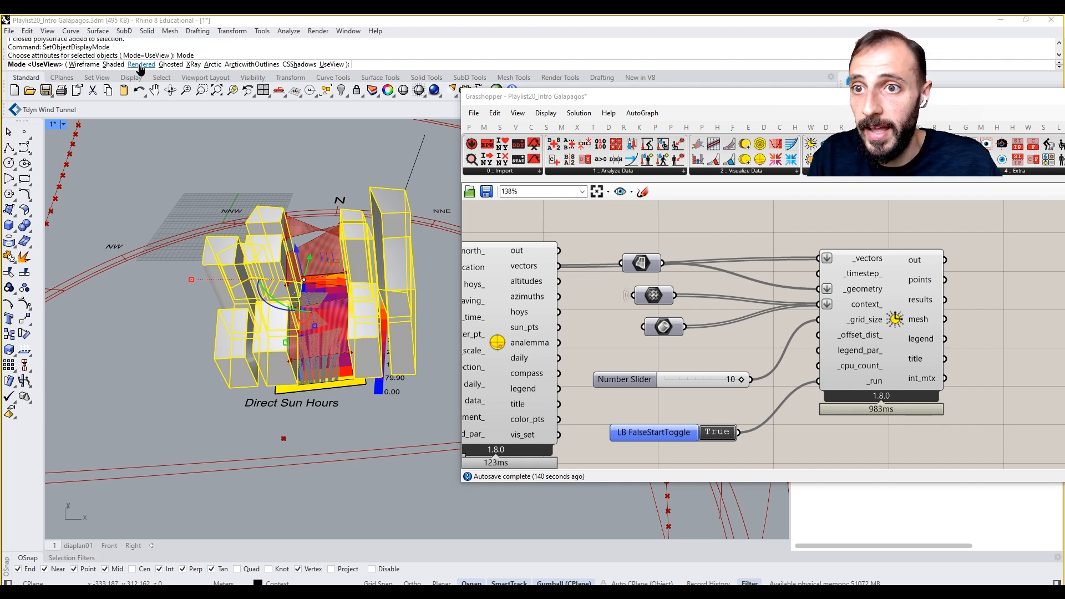
pyautogui.click(112, 64)
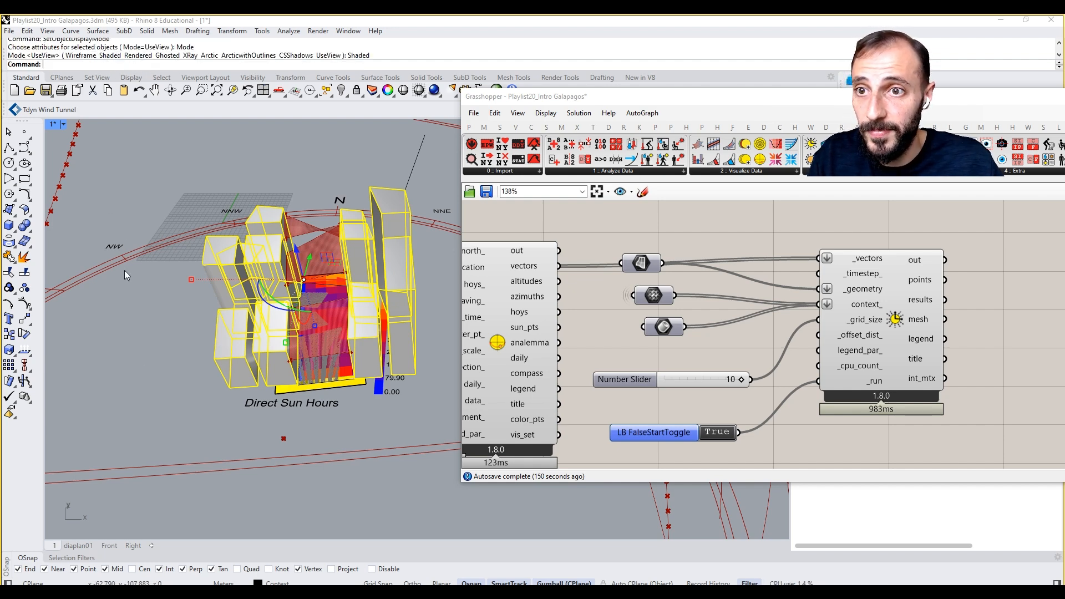
pyautogui.press('Return')
pyautogui.click(139, 64)
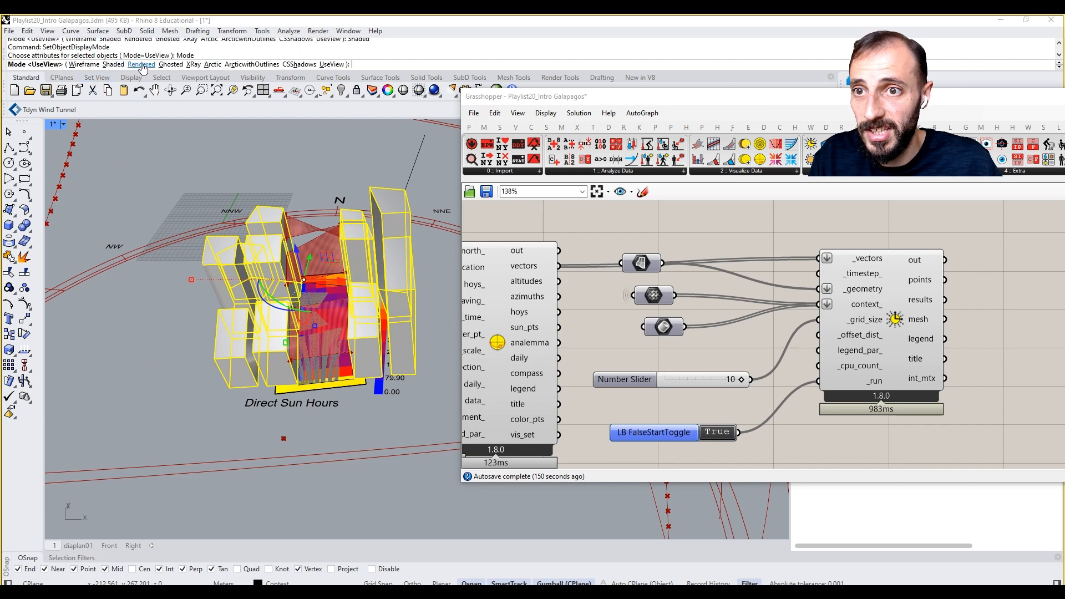
pyautogui.click(82, 64)
# Step: Set the number slider feeding the direct sun hours component's grid size to 5
pyautogui.keyDown('shift'); pyautogui.moveTo(267, 339); pyautogui.dragTo(296, 303, button='right'); pyautogui.keyUp('shift')
pyautogui.scroll(6, 290, 280)
pyautogui.moveTo(769, 381); pyautogui.dragTo(772, 355, button='right')
pyautogui.doubleClick(712, 354)
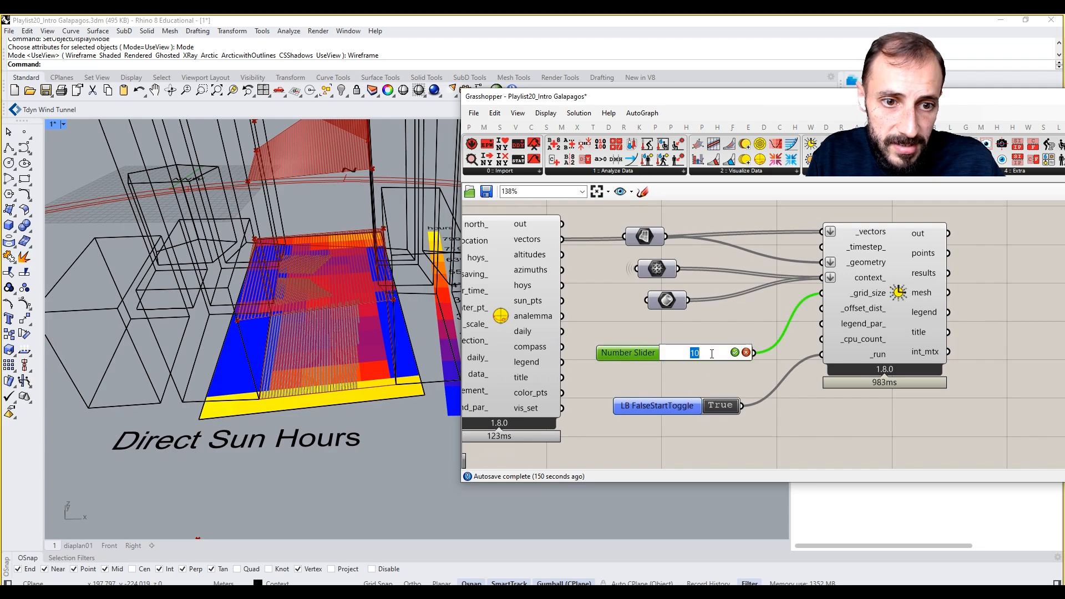
pyautogui.write('5')
pyautogui.press('Return')
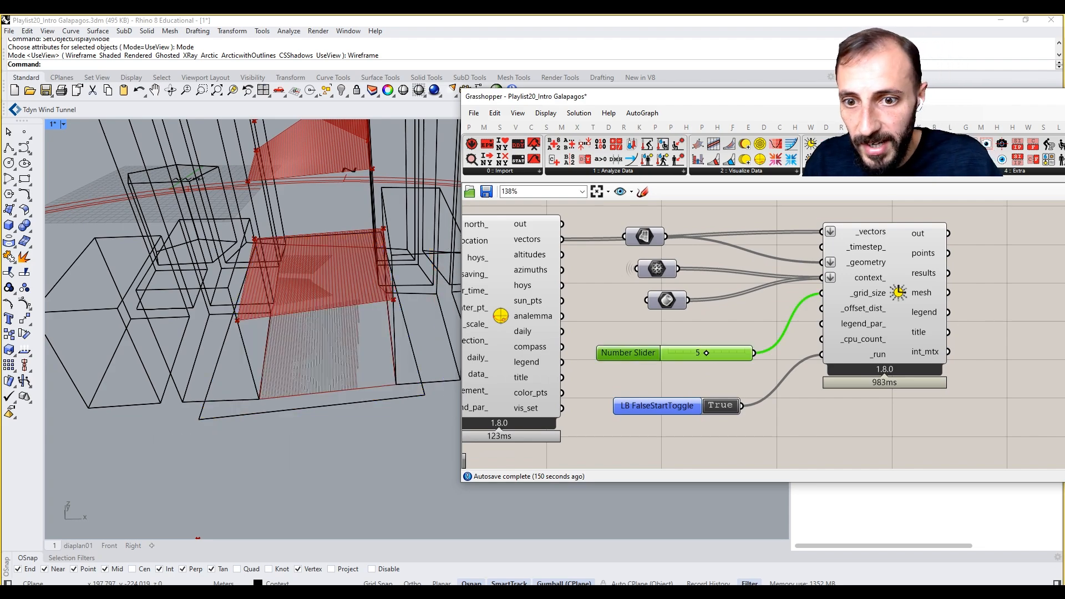
# Step: Trace the mesh context parameter back to the components that generate it and examine the shading strips over the passage
pyautogui.moveTo(292, 417)
pyautogui.mouseDown(button='right')
pyautogui.moveTo(308, 405)
pyautogui.moveTo(311, 432)
pyautogui.moveTo(310, 419)
pyautogui.mouseUp(button='right')
pyautogui.scroll(-4, 774, 335)
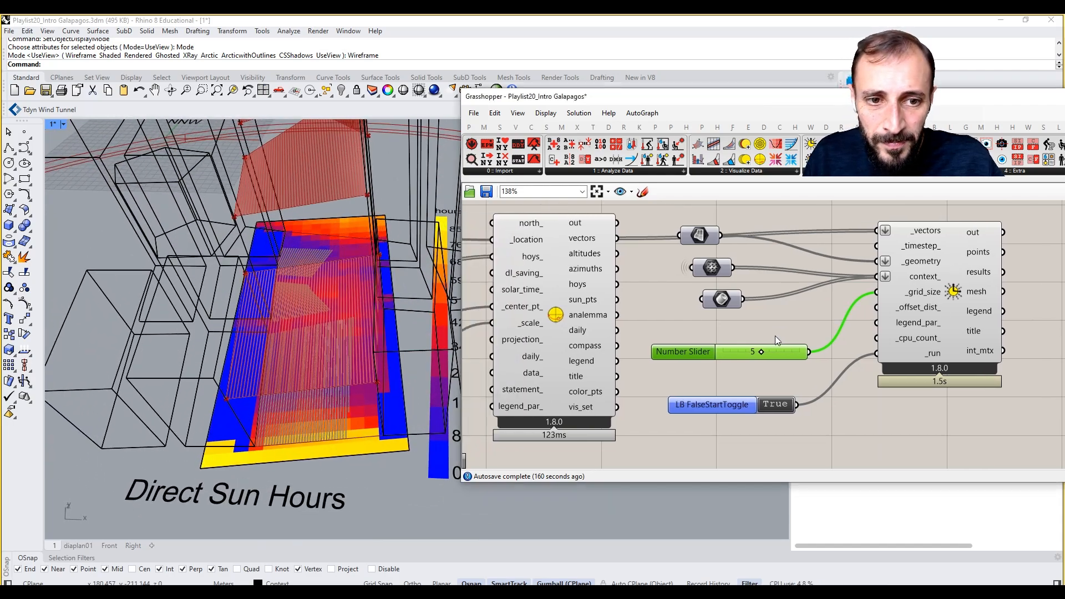
pyautogui.scroll(3, 777, 324)
pyautogui.click(771, 326)
pyautogui.scroll(-6, 771, 326)
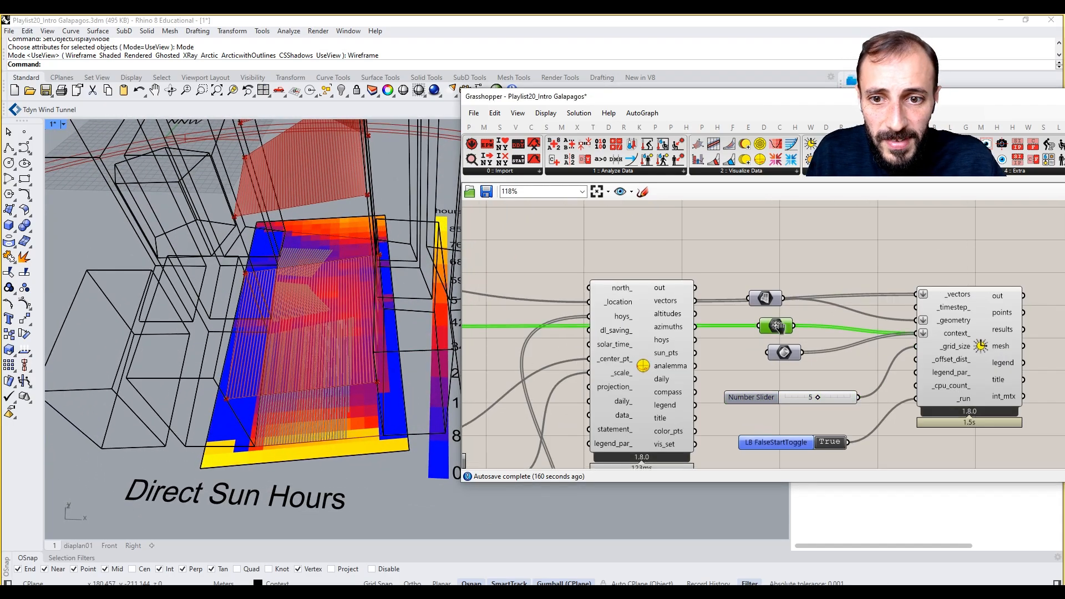
pyautogui.scroll(5, 693, 356)
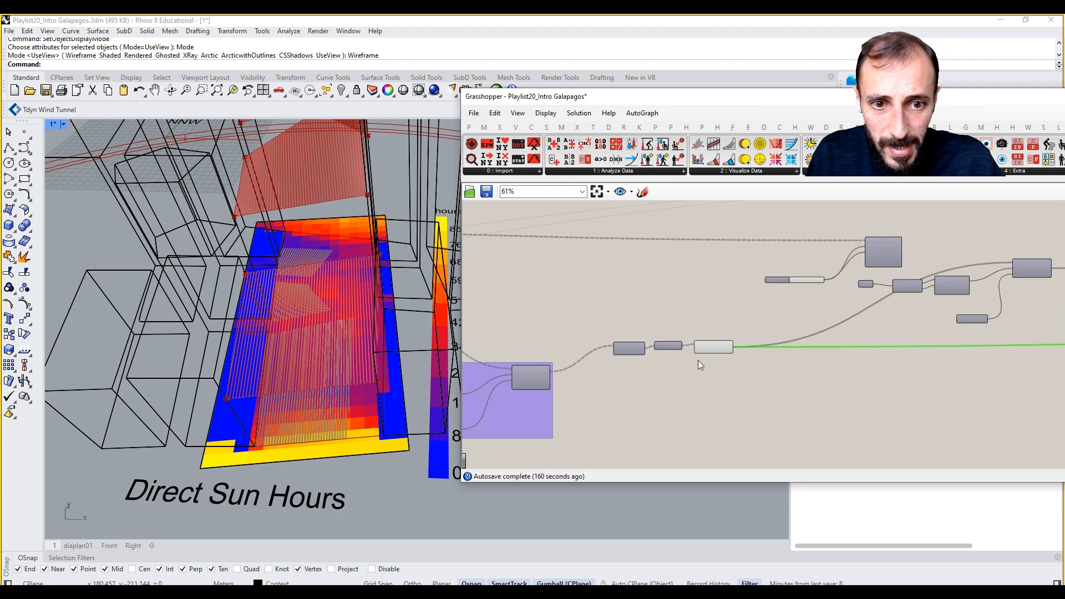
pyautogui.click(692, 340)
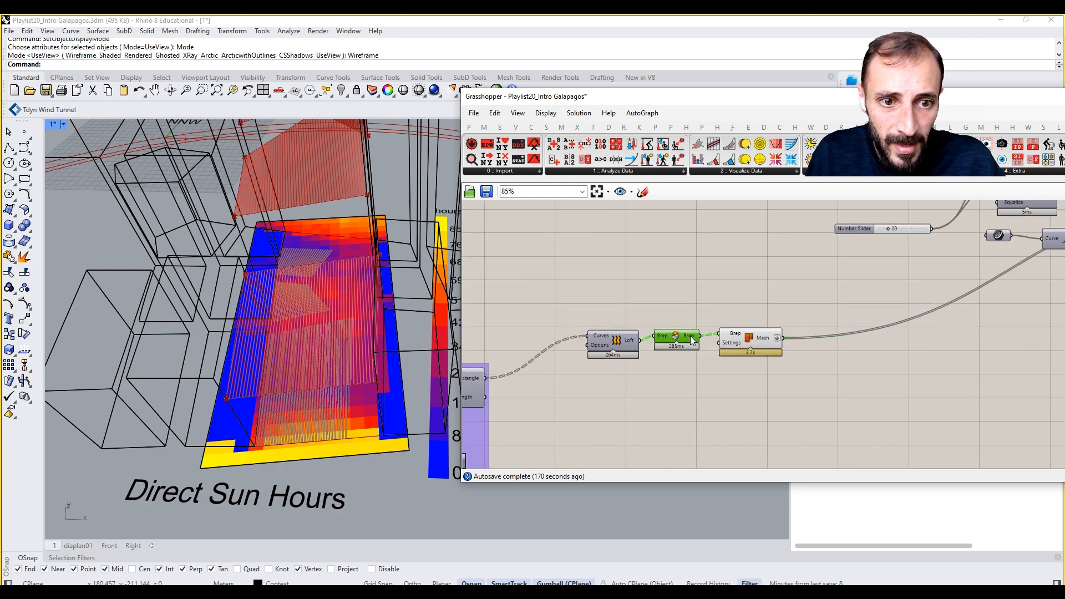
pyautogui.click(776, 341)
pyautogui.scroll(5, 340, 227)
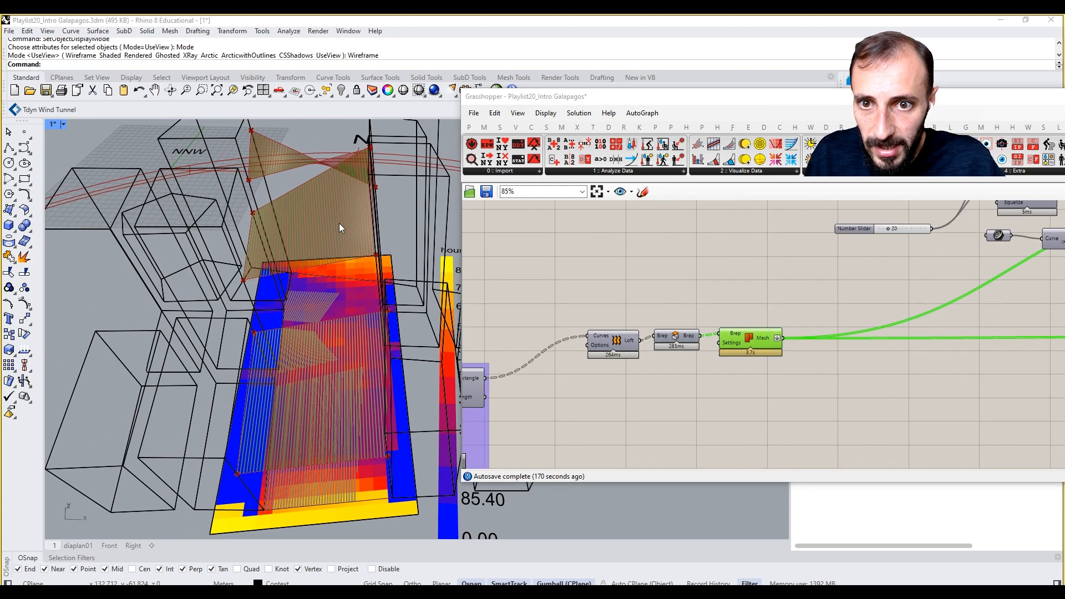
pyautogui.scroll(-5, 857, 335)
pyautogui.moveTo(680, 316); pyautogui.dragTo(740, 338, button='right')
pyautogui.scroll(3, 650, 303)
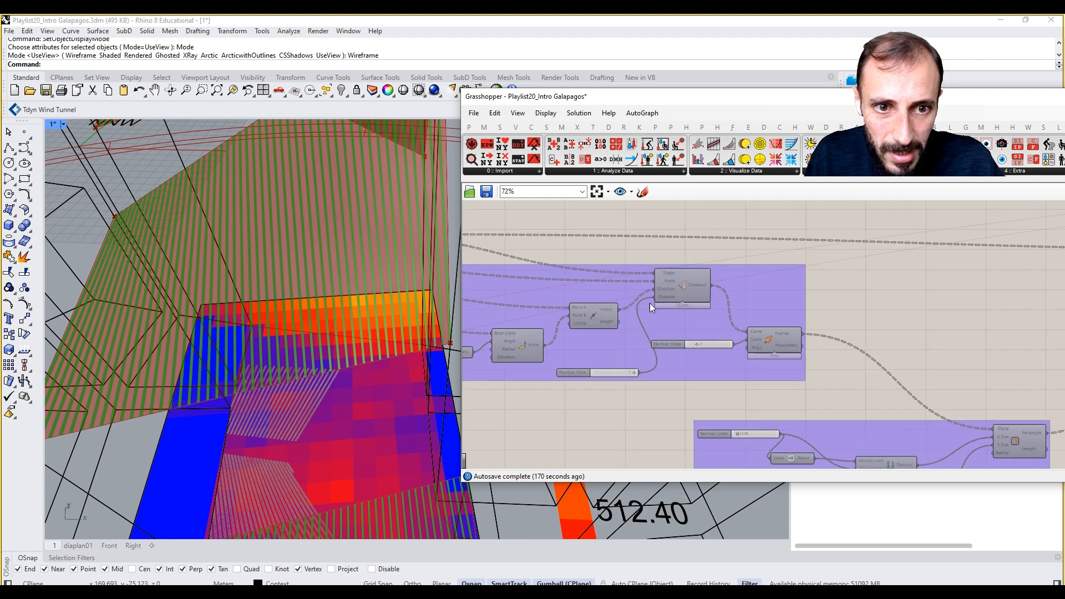
pyautogui.scroll(-3, 790, 317)
pyautogui.scroll(-2, 800, 320)
pyautogui.scroll(4, 777, 319)
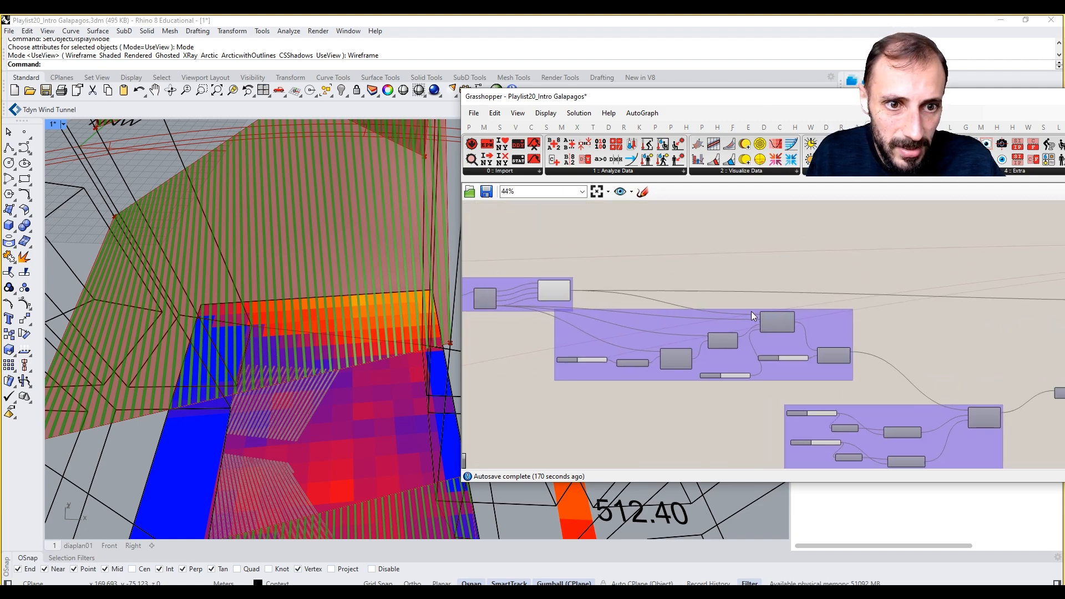
pyautogui.click(565, 295)
pyautogui.scroll(-2, 564, 292)
pyautogui.scroll(-5, 352, 274)
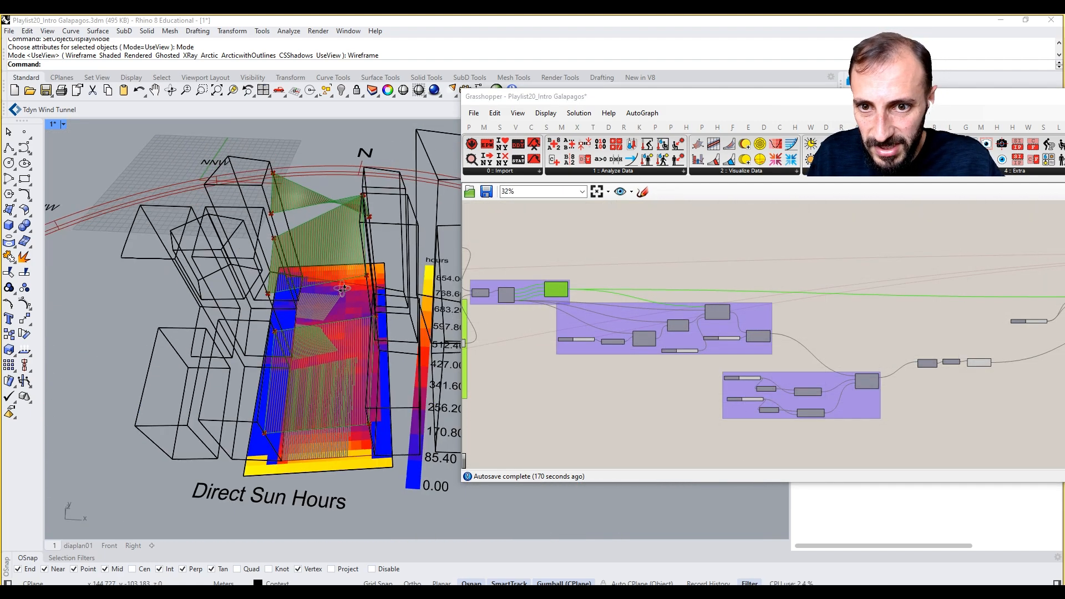
pyautogui.moveTo(343, 289)
pyautogui.mouseDown(button='right')
pyautogui.moveTo(331, 315)
pyautogui.moveTo(336, 273)
pyautogui.mouseUp(button='right')
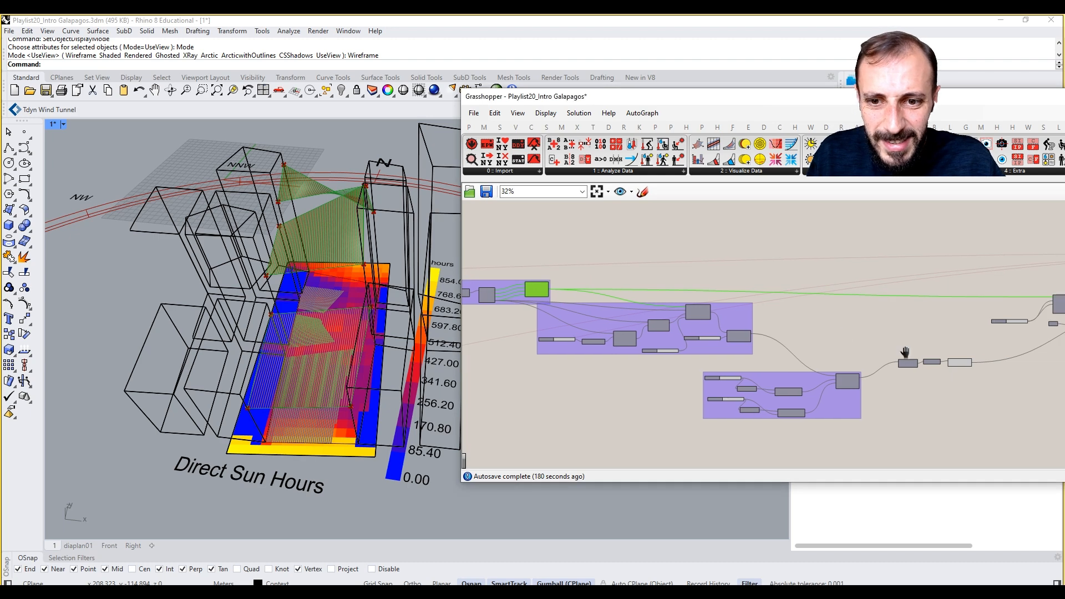
# Step: Refine the direct sun hours analysis by setting the grid size slider to 2
pyautogui.scroll(6, 855, 336)
pyautogui.scroll(3, 812, 374)
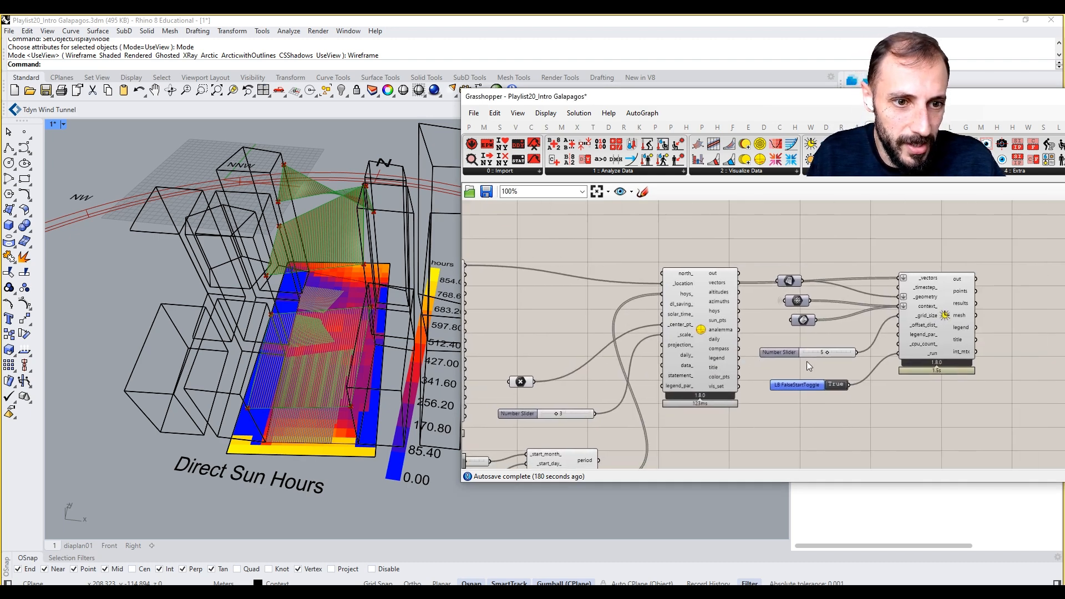
pyautogui.doubleClick(823, 348)
pyautogui.press('BackSpace')
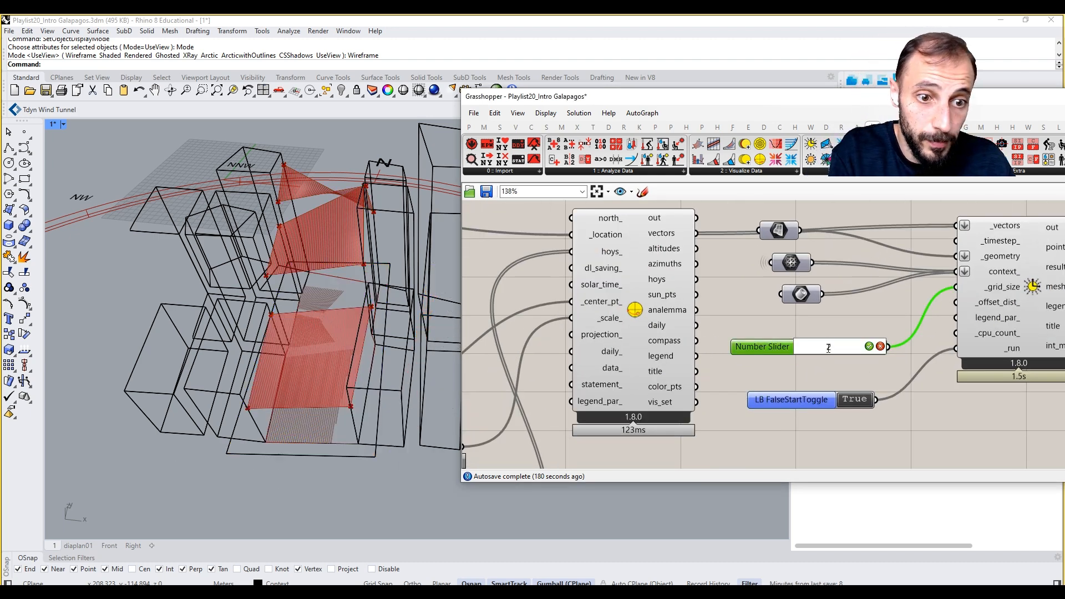
pyautogui.press('Return')
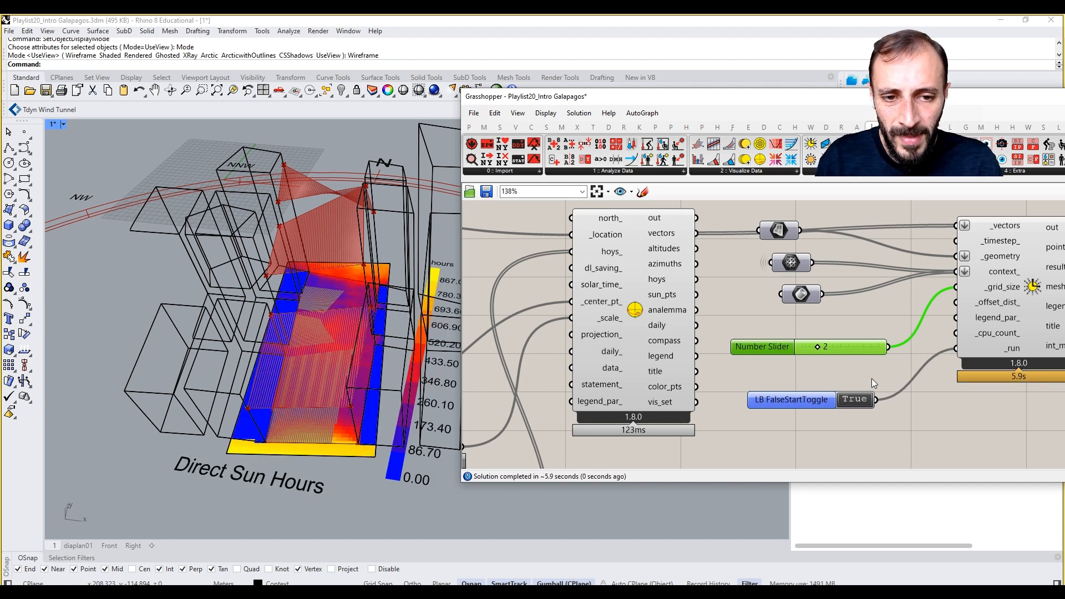
# Step: Turn off the preview of the curve intersection, boundary surface and area components near the Galapagos component
pyautogui.moveTo(447, 397); pyautogui.dragTo(487, 413, button='right')
pyautogui.scroll(-7, 697, 355)
pyautogui.moveTo(697, 355); pyautogui.dragTo(791, 355, button='right')
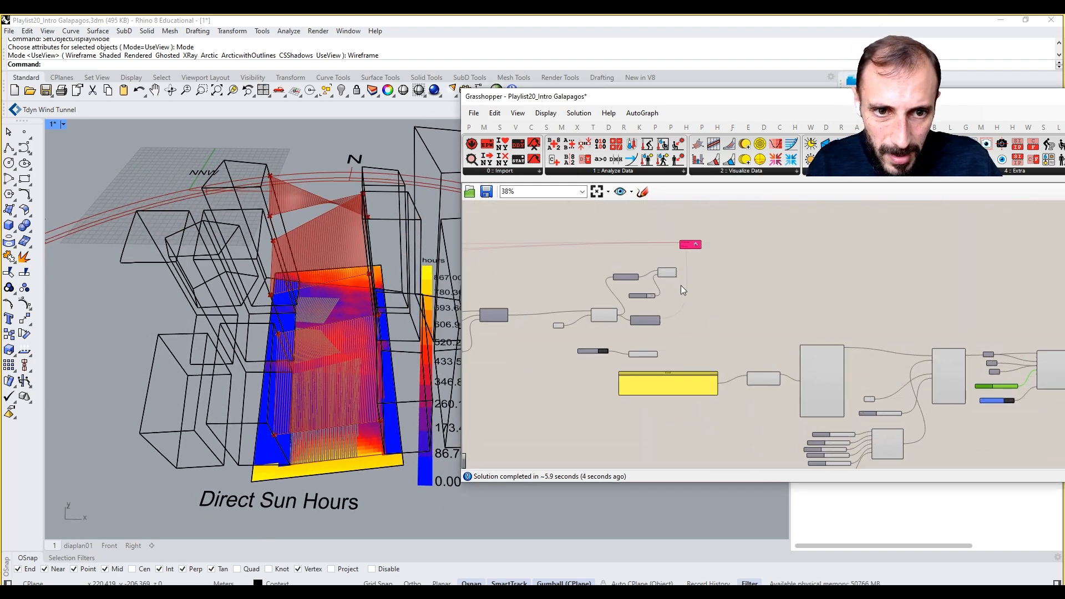
pyautogui.scroll(3, 688, 264)
pyautogui.moveTo(690, 261); pyautogui.dragTo(704, 256, button='right')
pyautogui.moveTo(666, 242); pyautogui.dragTo(511, 423)
pyautogui.rightClick(521, 270)
pyautogui.click(536, 288)
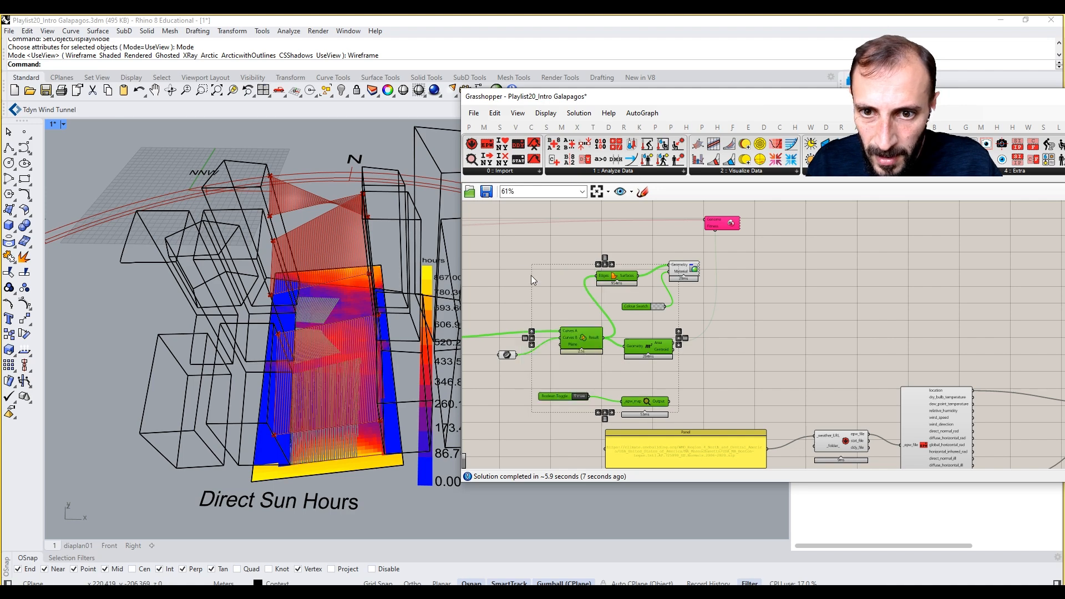
pyautogui.click(531, 275)
# Step: Examine the refined sun hours map between the buildings and the results output of the direct sun hours component
pyautogui.moveTo(531, 275); pyautogui.dragTo(726, 268, button='right')
pyautogui.scroll(-5, 726, 268)
pyautogui.moveTo(654, 279); pyautogui.dragTo(701, 279, button='right')
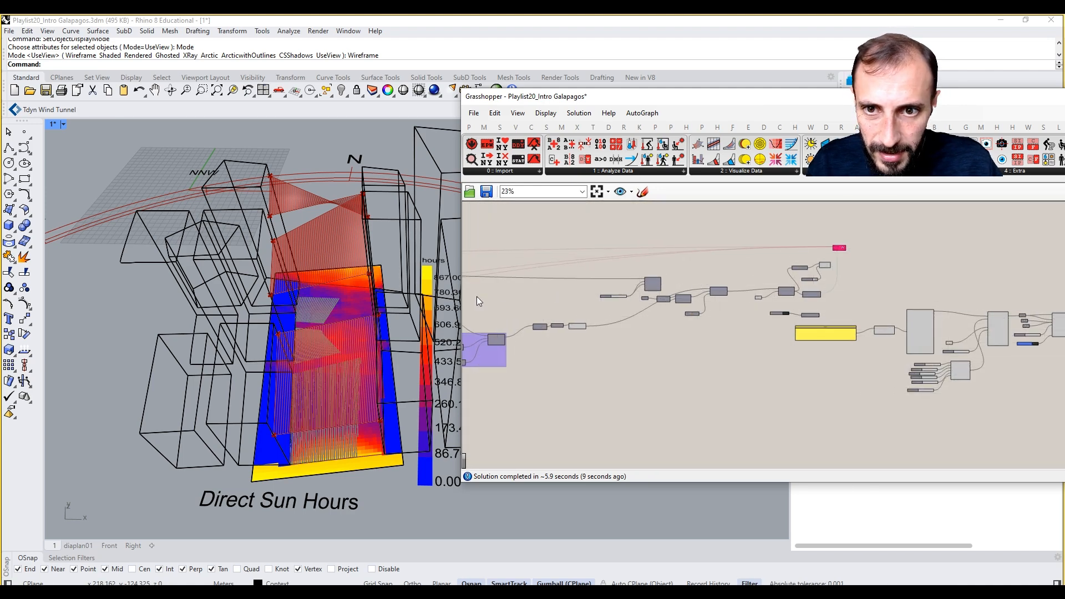
pyautogui.moveTo(478, 297); pyautogui.dragTo(543, 273, button='right')
pyautogui.moveTo(383, 352); pyautogui.dragTo(383, 326, button='right')
pyautogui.moveTo(571, 305); pyautogui.dragTo(564, 326, button='right')
pyautogui.moveTo(305, 327); pyautogui.dragTo(335, 469, button='right')
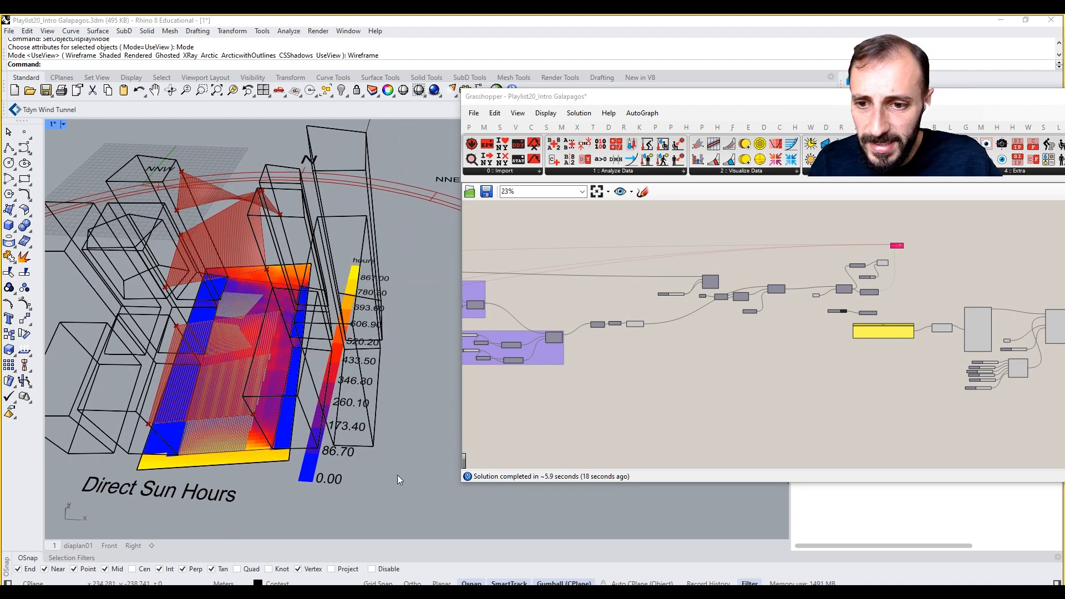
pyautogui.moveTo(861, 316); pyautogui.dragTo(738, 326, button='right')
pyautogui.scroll(4, 1049, 292)
pyautogui.scroll(4, 900, 361)
pyautogui.moveTo(900, 370); pyautogui.dragTo(882, 318, button='right')
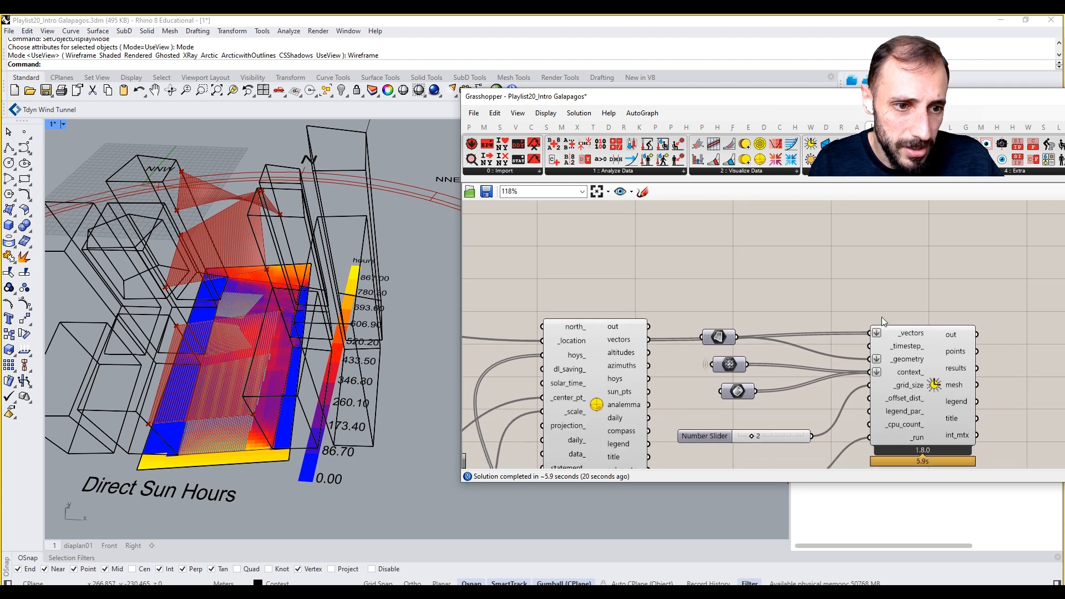
pyautogui.moveTo(960, 373)
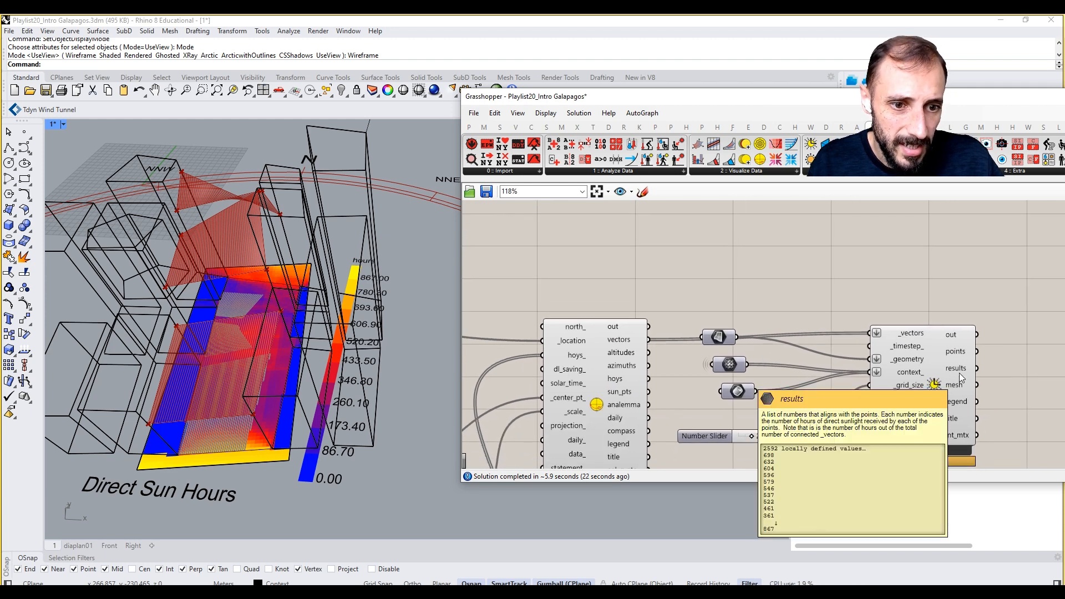
pyautogui.moveTo(960, 373); pyautogui.dragTo(903, 365, button='right')
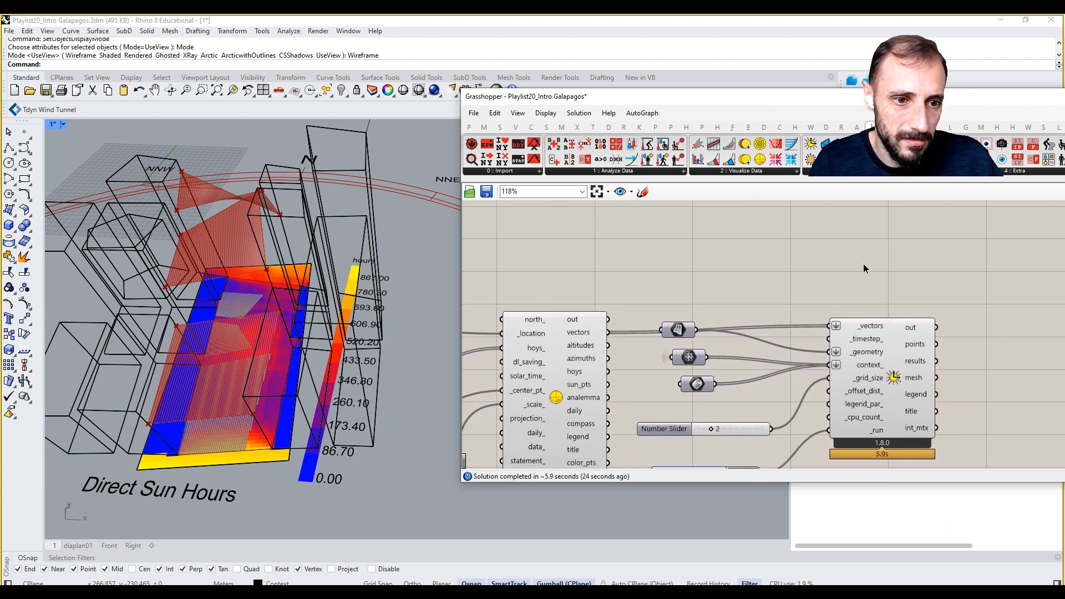
# Step: Add a Number parameter above the direct sun hours component and connect the results output to it
pyautogui.scroll(-5, 855, 266)
pyautogui.moveTo(658, 255); pyautogui.dragTo(786, 317, button='right')
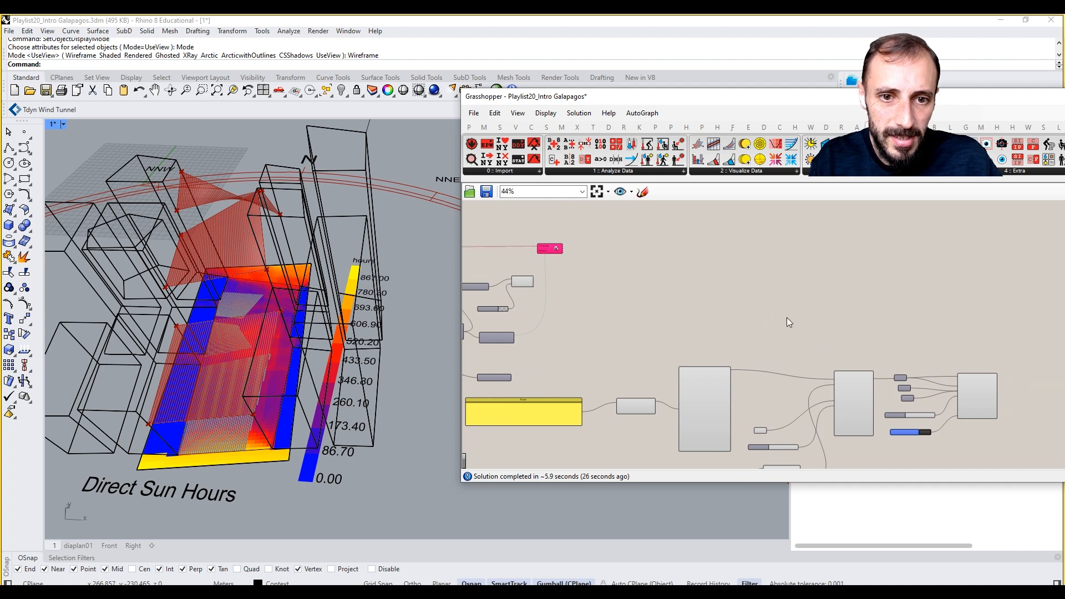
pyautogui.scroll(4, 1013, 347)
pyautogui.doubleClick(930, 348)
pyautogui.write('nu')
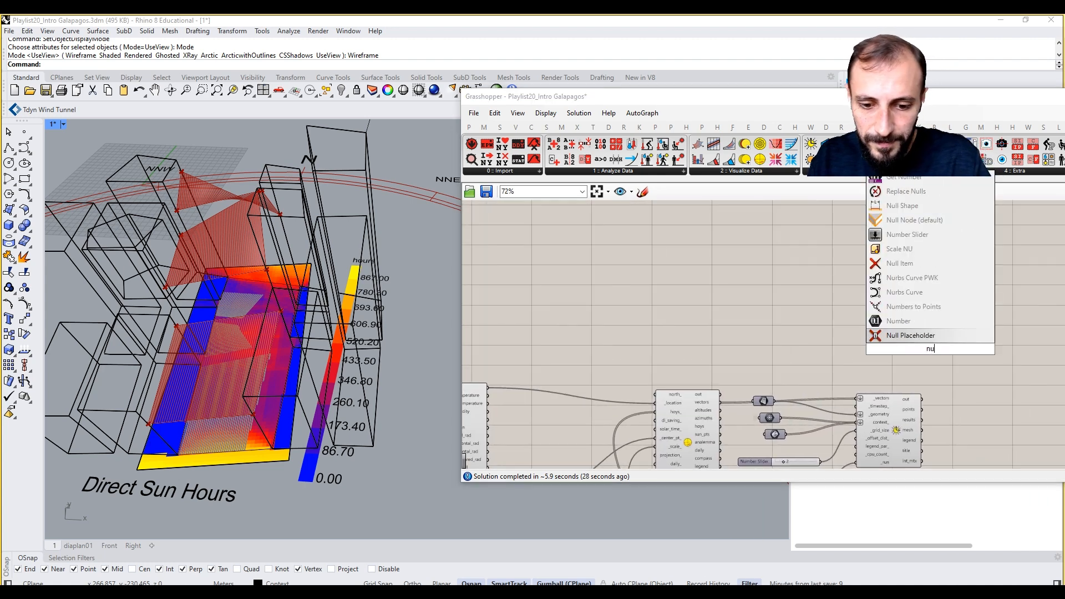
pyautogui.write('mber')
pyautogui.click(917, 337)
pyautogui.scroll(2, 917, 405)
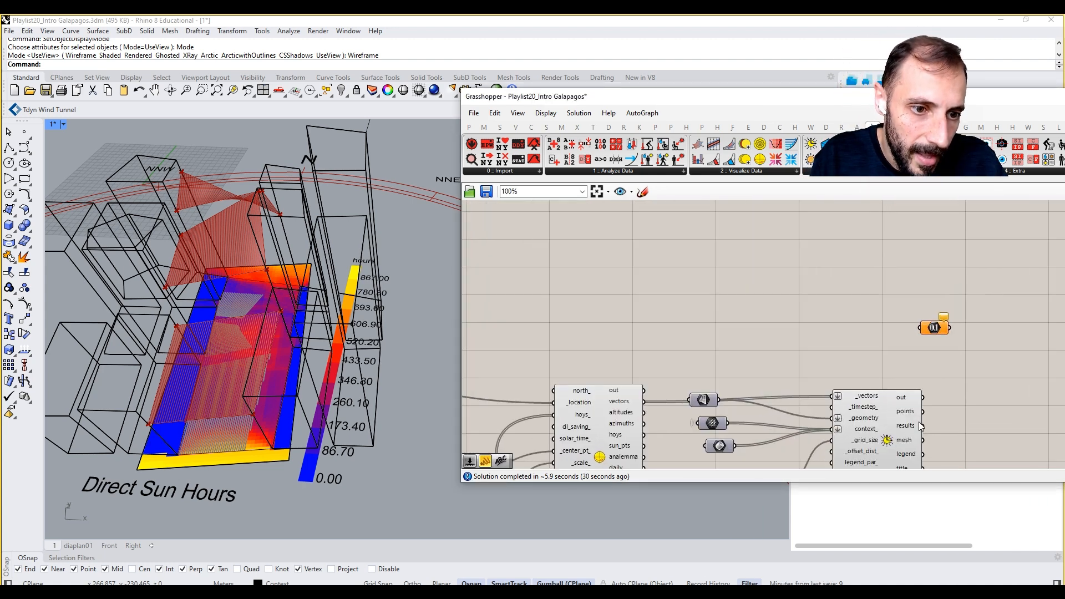
pyautogui.moveTo(923, 426); pyautogui.dragTo(921, 328)
# Step: Move the Galapagos component next to the new Number parameter above the direct sun hours component
pyautogui.scroll(-5, 833, 324)
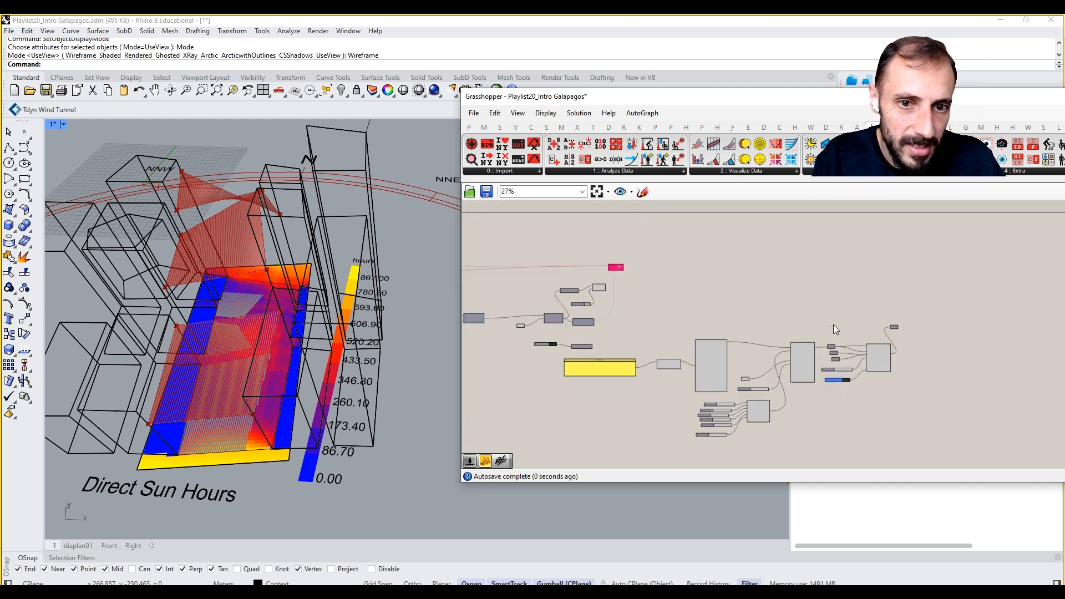
pyautogui.moveTo(631, 275); pyautogui.dragTo(978, 301)
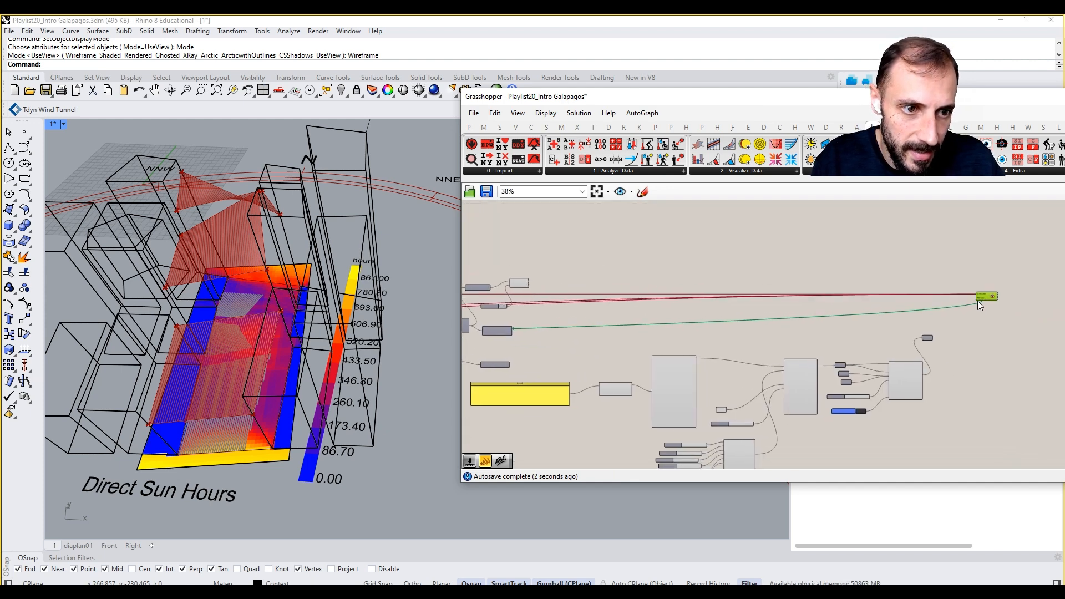
# Step: Connect the Galapagos Fitness input to the Number parameter holding the sun hours results, replacing its link to the Area output
pyautogui.scroll(3, 978, 300)
pyautogui.scroll(-3, 985, 301)
pyautogui.scroll(4, 554, 342)
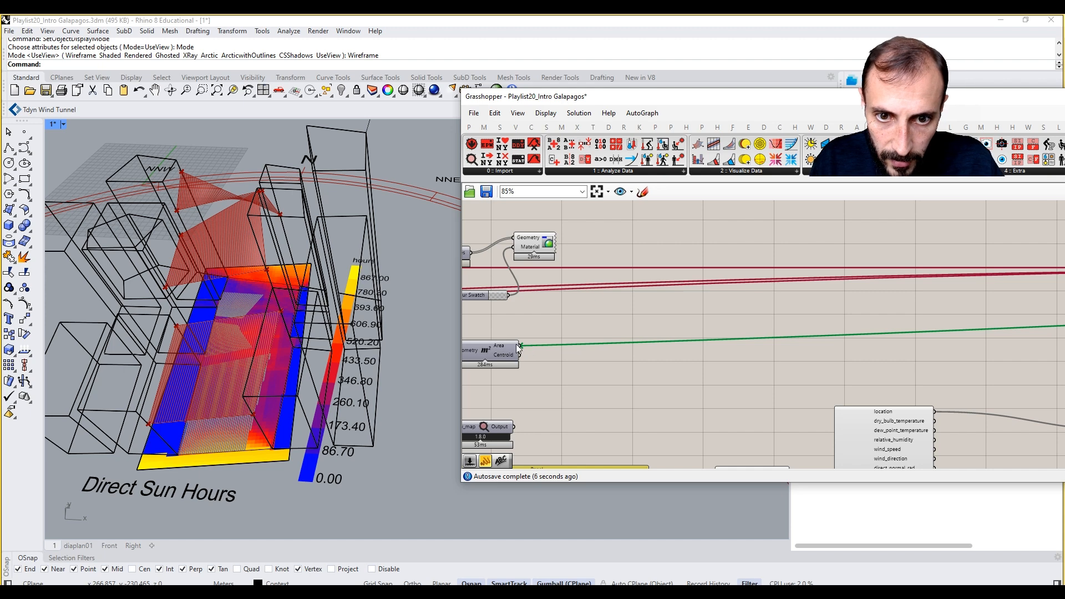
pyautogui.scroll(-6, 523, 345)
pyautogui.scroll(4, 649, 337)
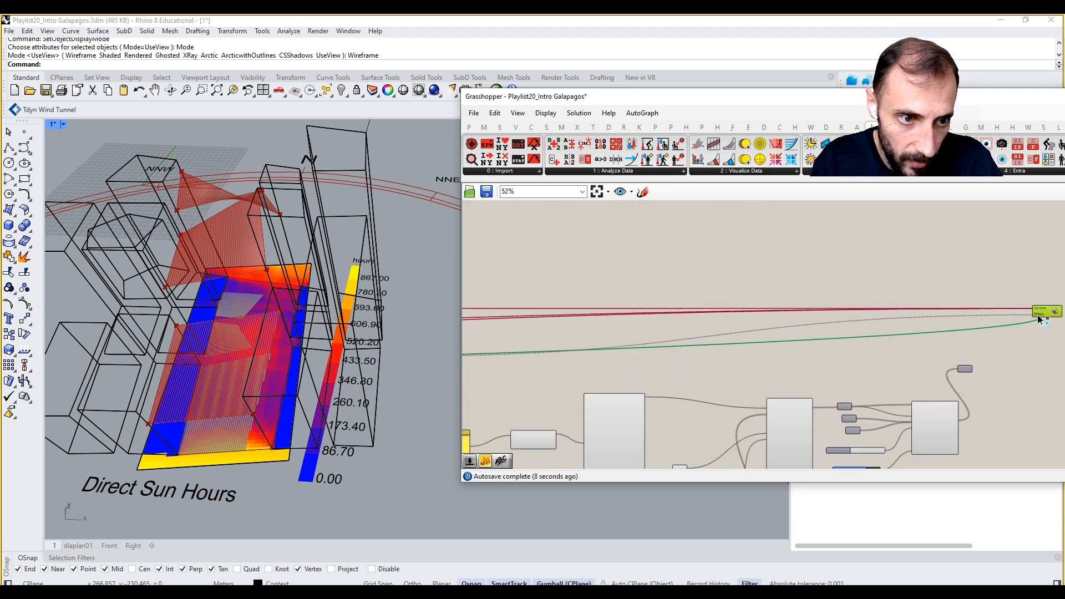
pyautogui.moveTo(1040, 318); pyautogui.dragTo(946, 370)
pyautogui.scroll(3, 988, 364)
pyautogui.scroll(-3, 932, 355)
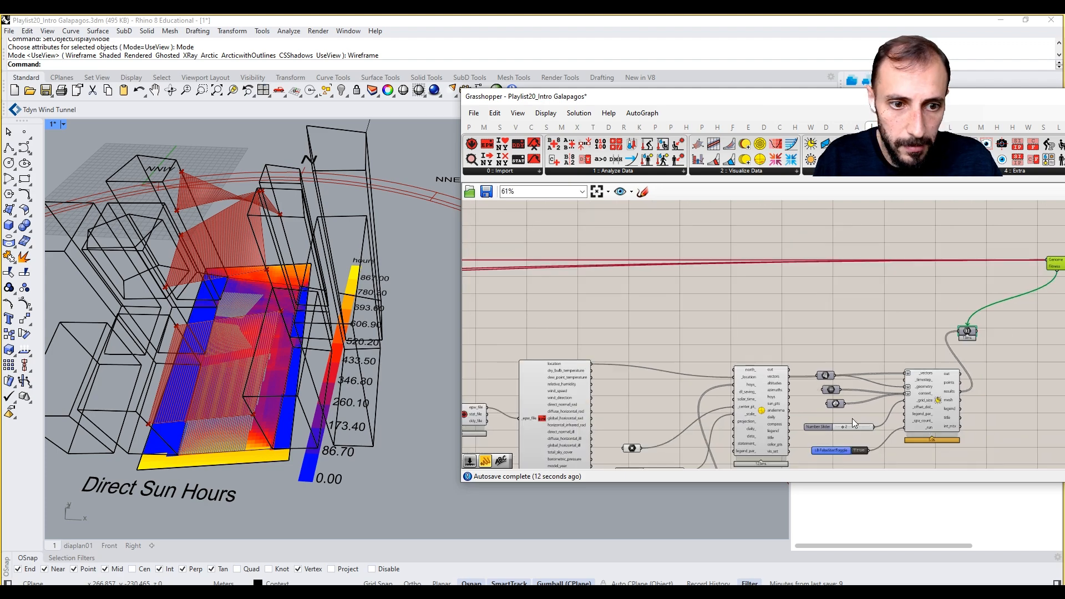
# Step: Set the grid size slider of the direct sun hours component to 5
pyautogui.moveTo(230, 315); pyautogui.dragTo(308, 283, button='right')
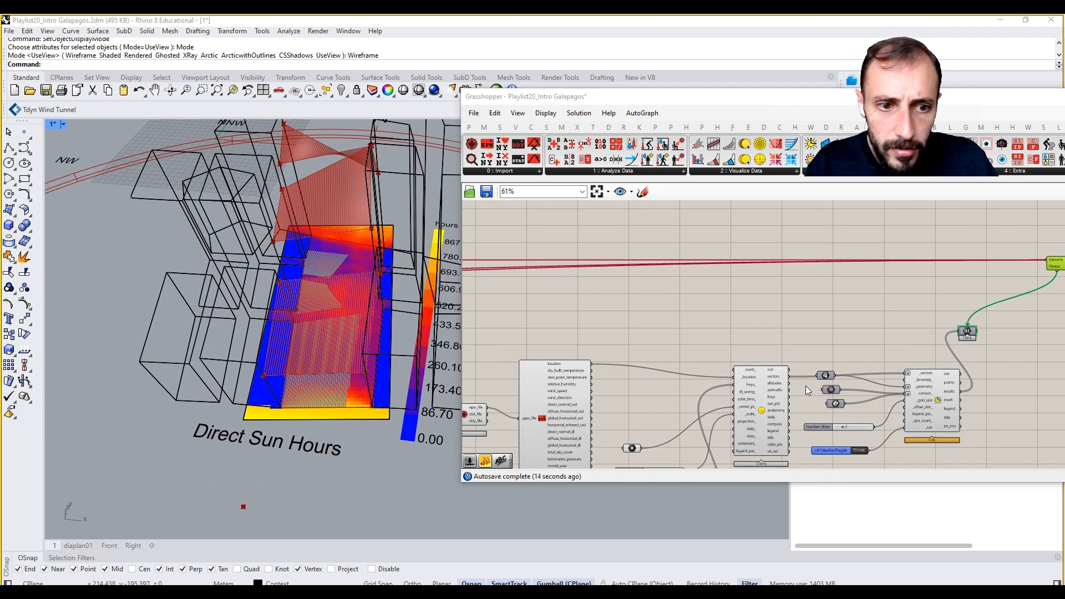
pyautogui.scroll(3, 807, 390)
pyautogui.doubleClick(833, 394)
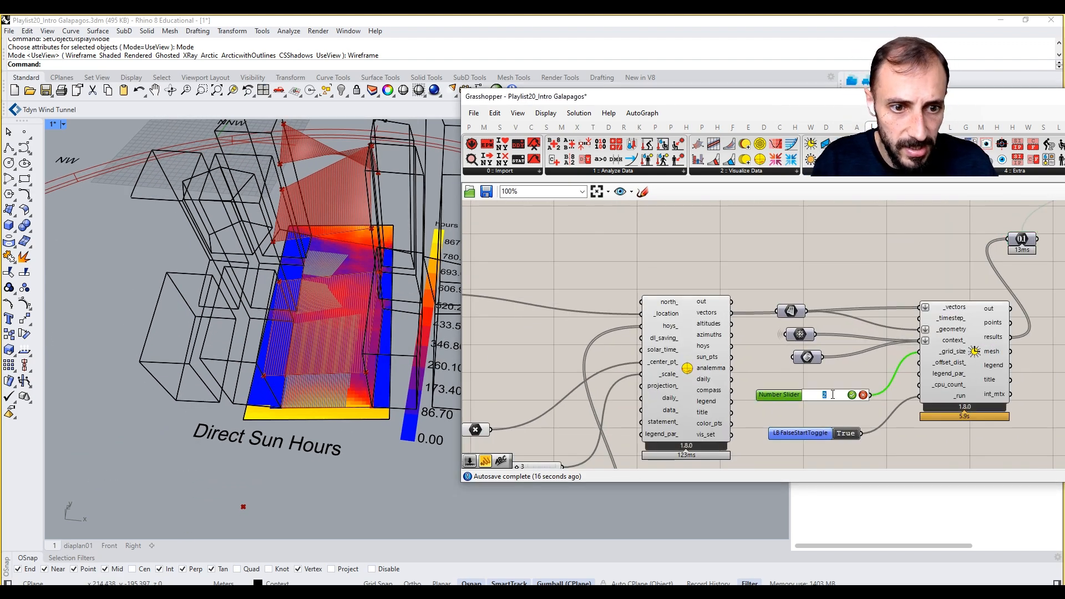
pyautogui.write('5')
pyautogui.press('Return')
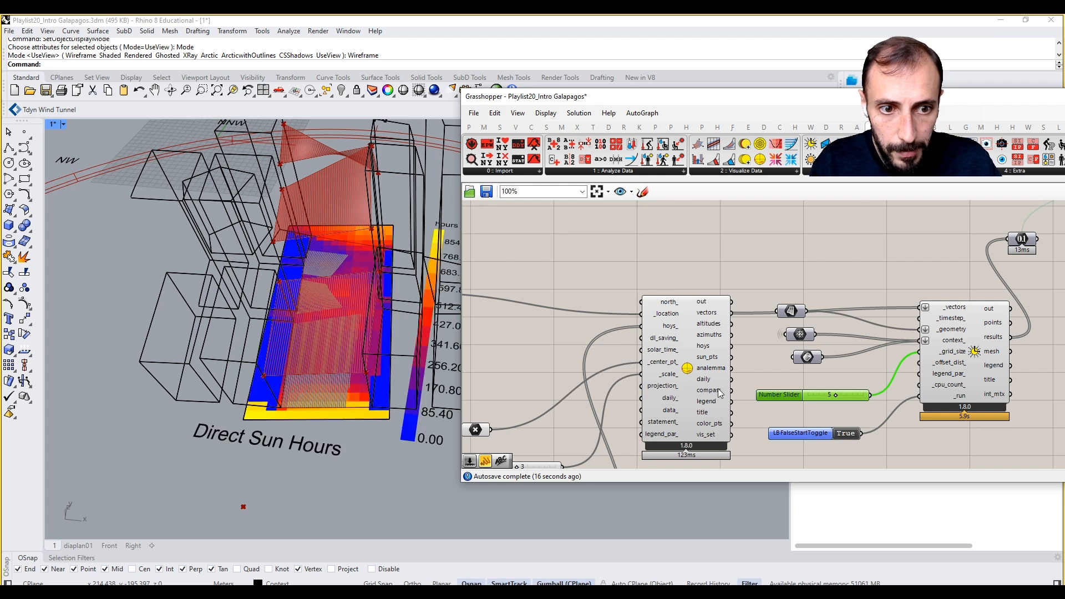
pyautogui.moveTo(861, 276); pyautogui.dragTo(638, 362, button='right')
pyautogui.click(880, 333)
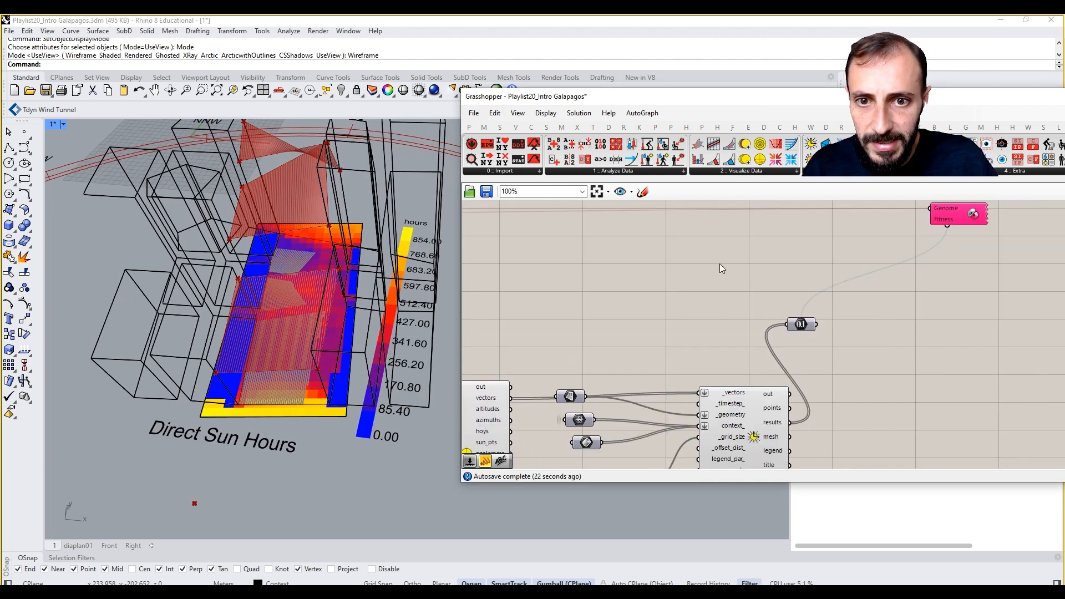
# Step: Set the Galapagos fitness goal to Minimize and start the evolutionary solver on the sun hours results
pyautogui.moveTo(318, 291); pyautogui.dragTo(358, 319, button='right')
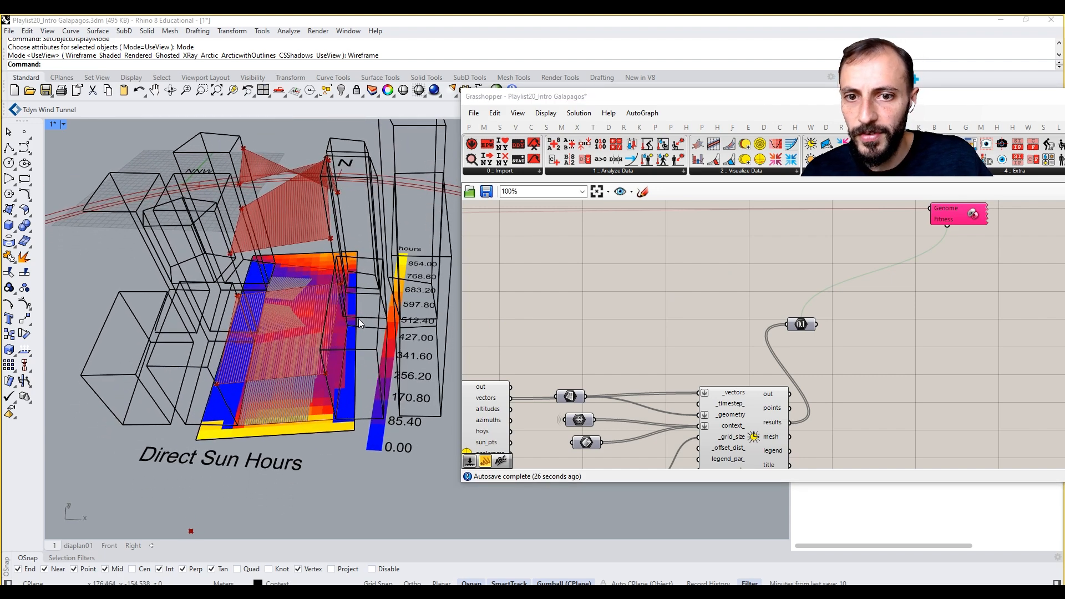
pyautogui.scroll(-5, 374, 426)
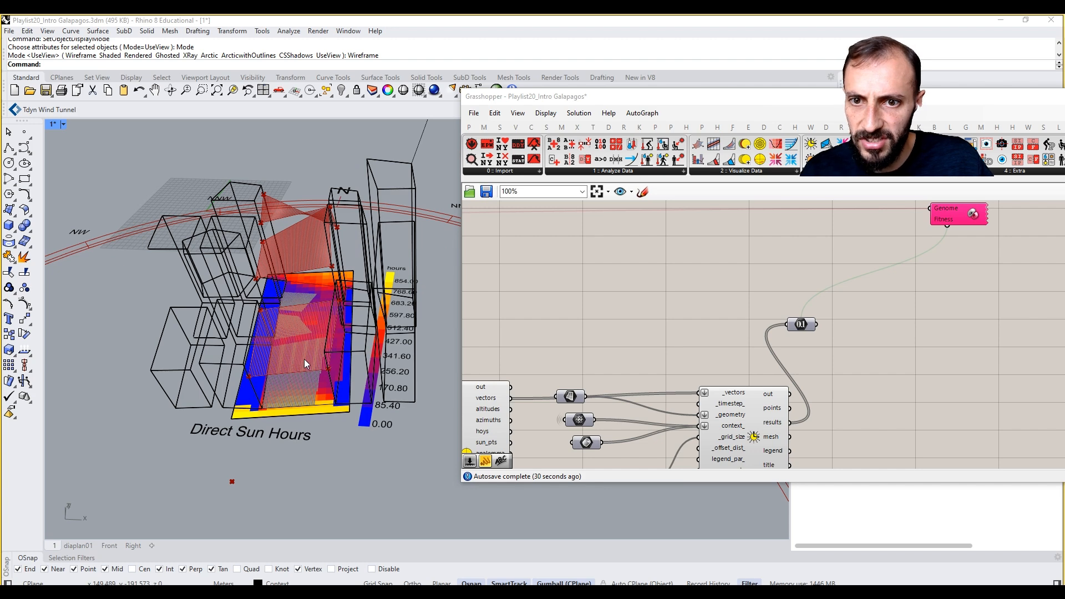
pyautogui.scroll(2, 302, 362)
pyautogui.moveTo(954, 249); pyautogui.dragTo(933, 293, button='right')
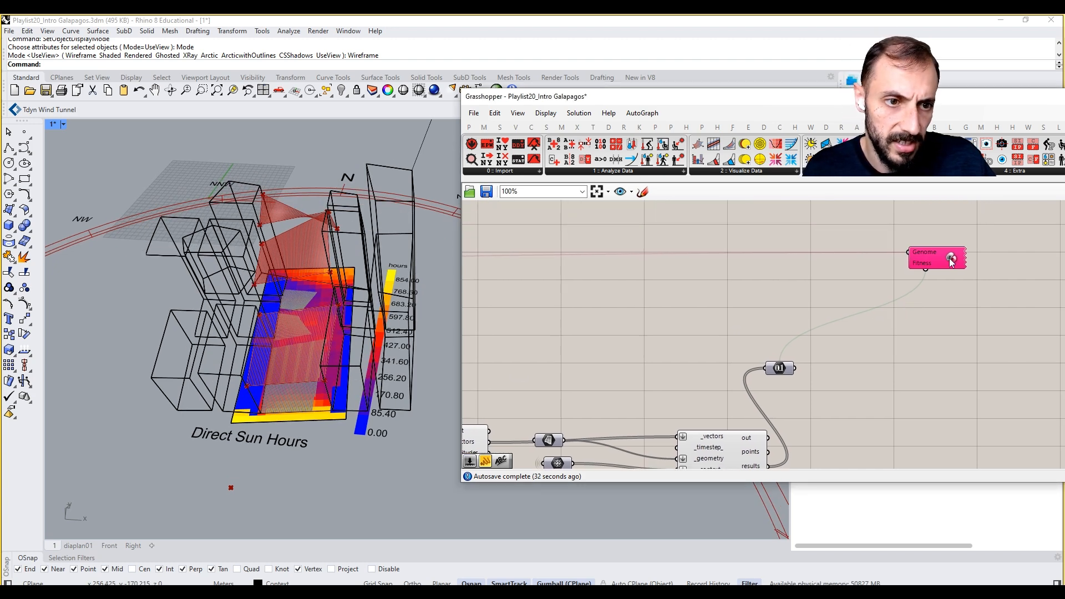
pyautogui.doubleClick(949, 258)
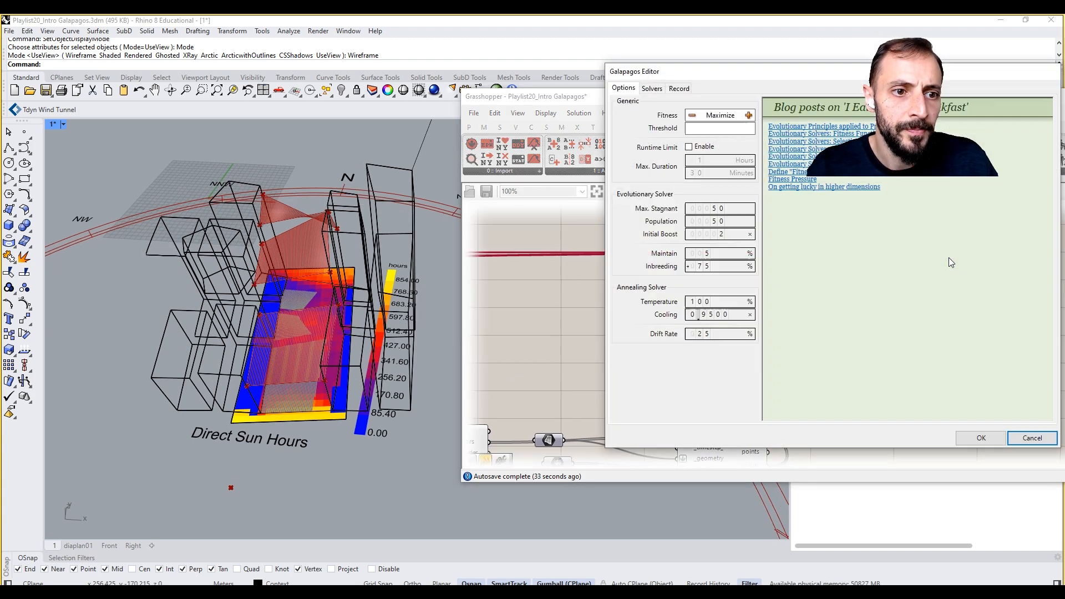
pyautogui.click(690, 115)
pyautogui.click(652, 89)
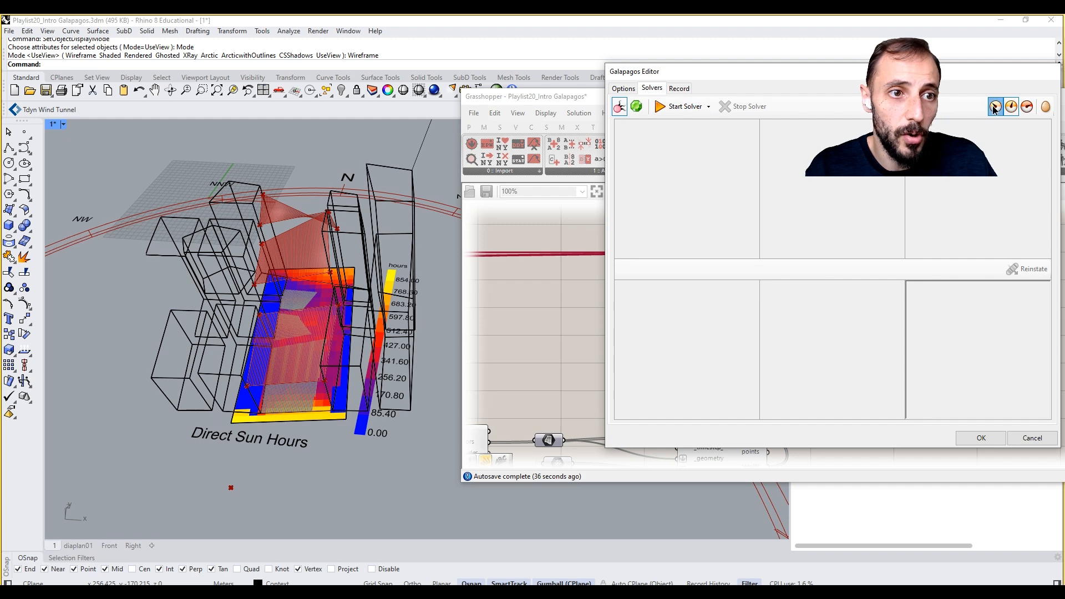
pyautogui.click(674, 107)
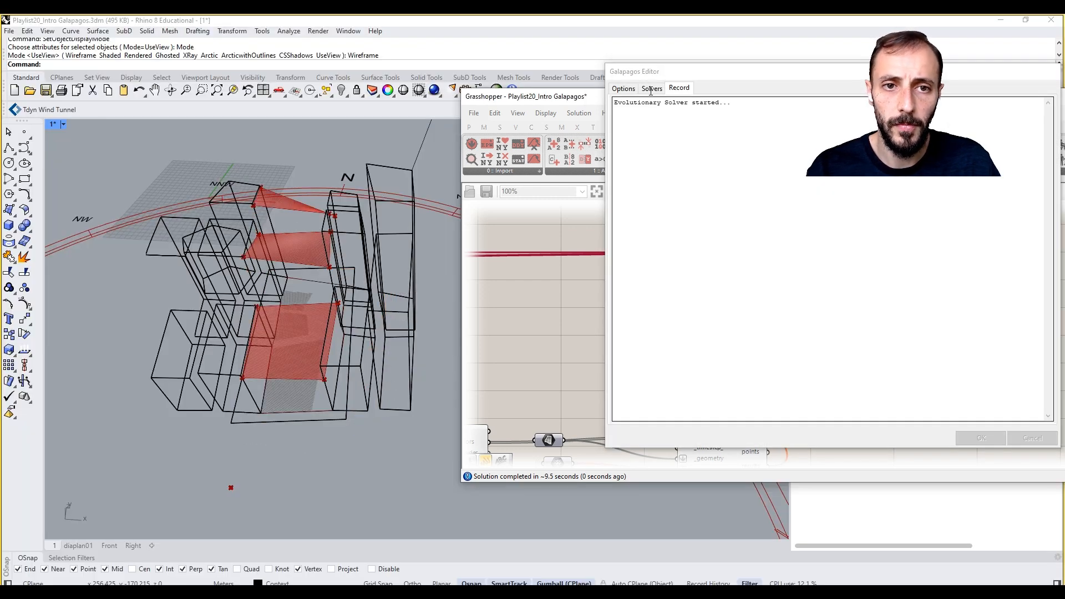
# Step: Stop the running evolutionary solver and close the Galapagos editor
pyautogui.click(652, 89)
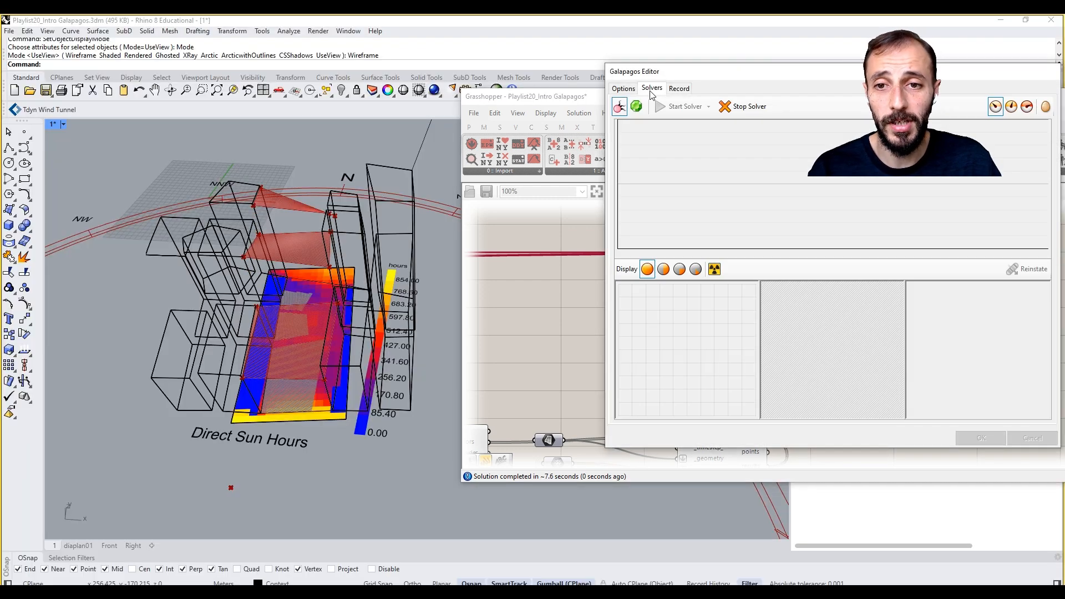
pyautogui.click(737, 109)
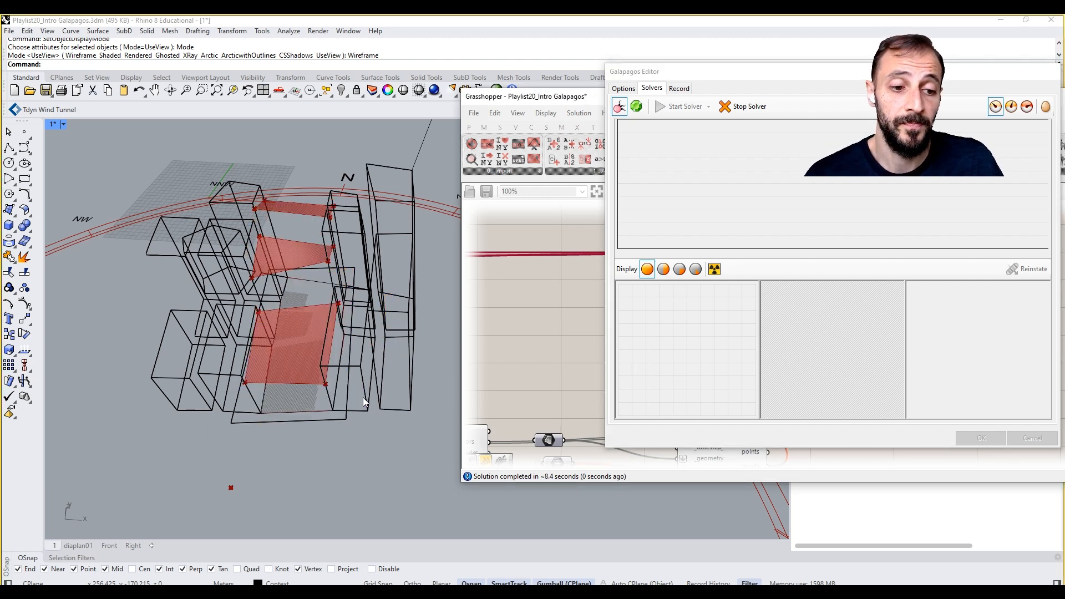
pyautogui.click(747, 105)
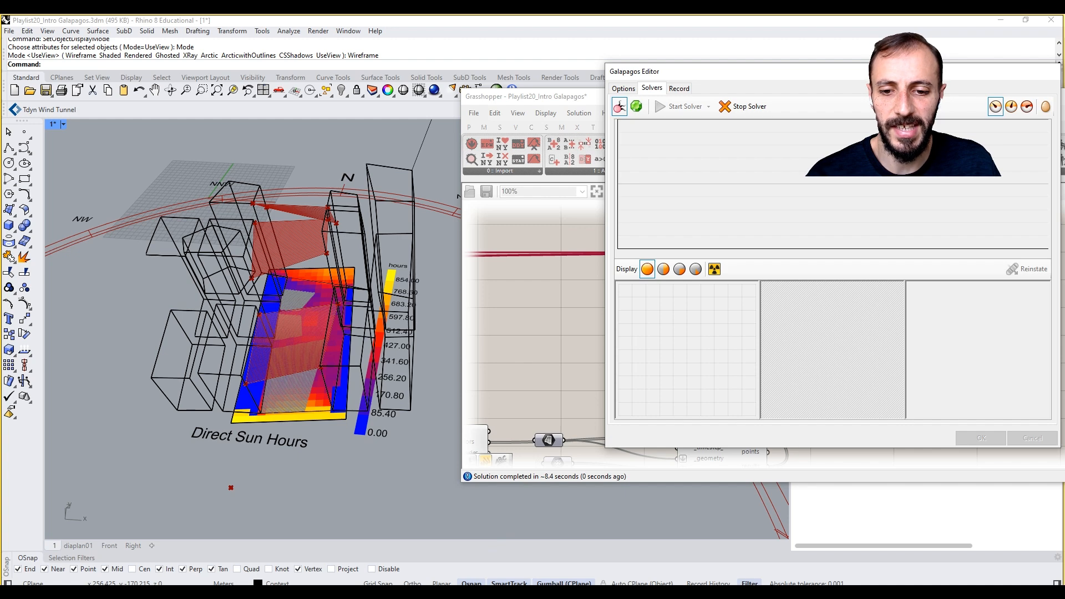
pyautogui.click(576, 65)
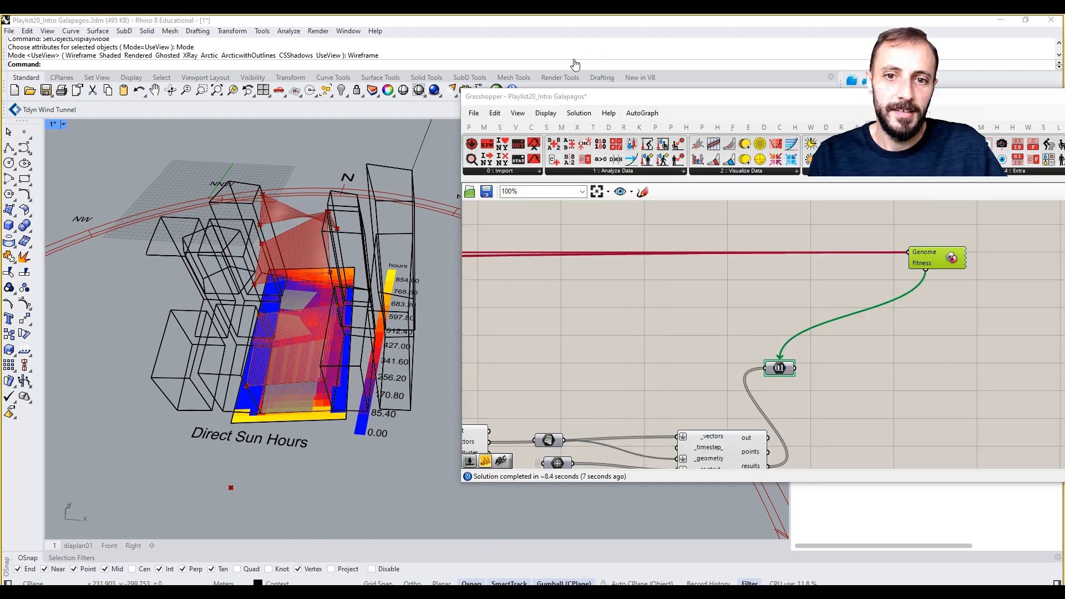
# Step: Add a second number slider with value 15 and connect it to the grid size input of the direct sun hours component
pyautogui.scroll(-1, 686, 371)
pyautogui.moveTo(669, 403); pyautogui.dragTo(735, 284, button='right')
pyautogui.scroll(2, 678, 371)
pyautogui.doubleClick(678, 370)
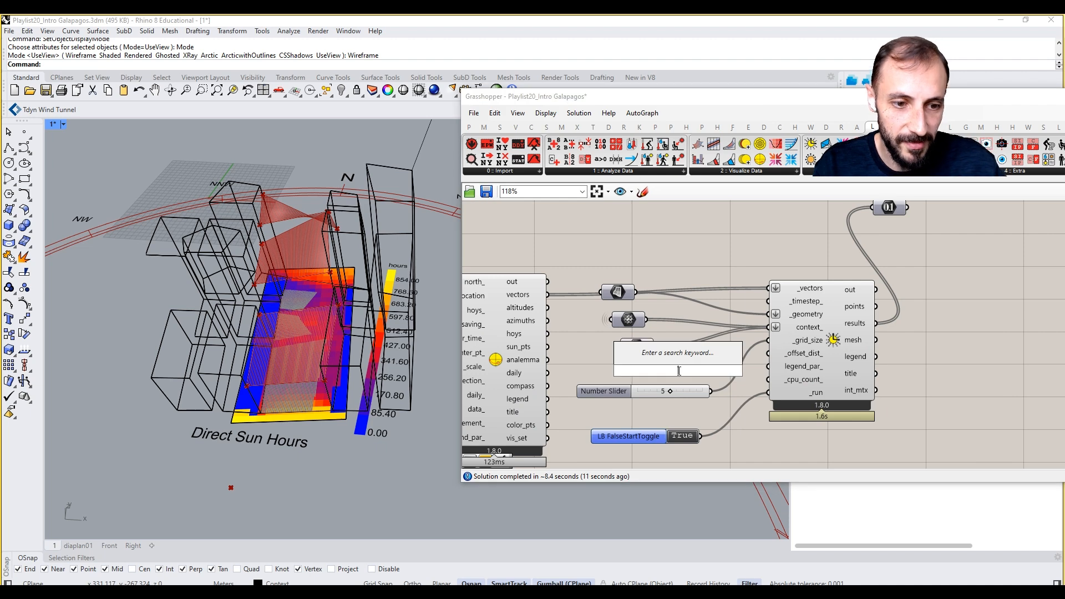
pyautogui.write('15')
pyautogui.press('Return')
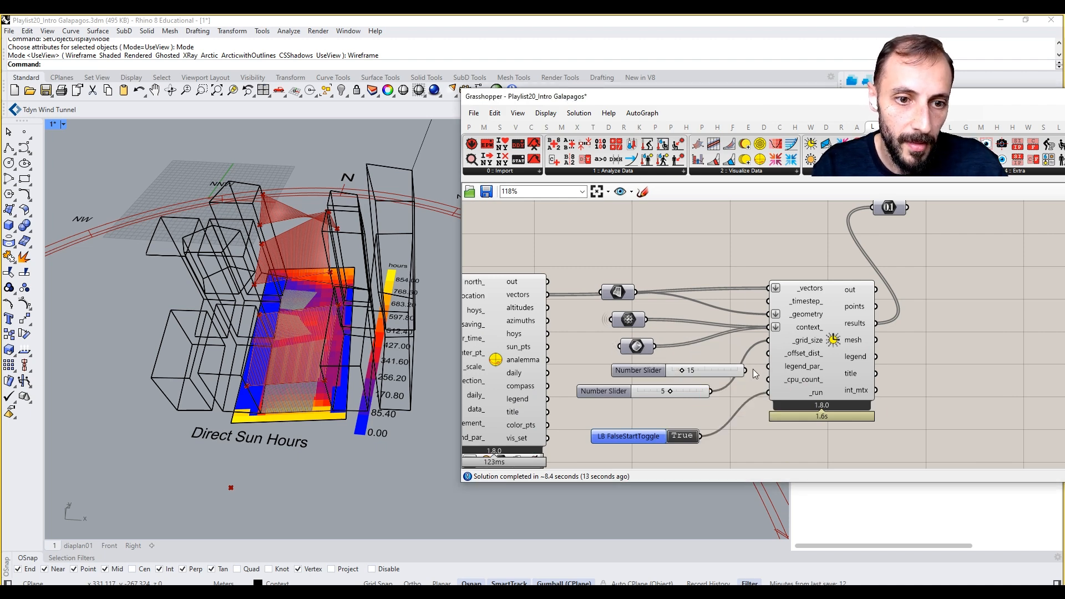
pyautogui.moveTo(745, 370); pyautogui.dragTo(769, 340)
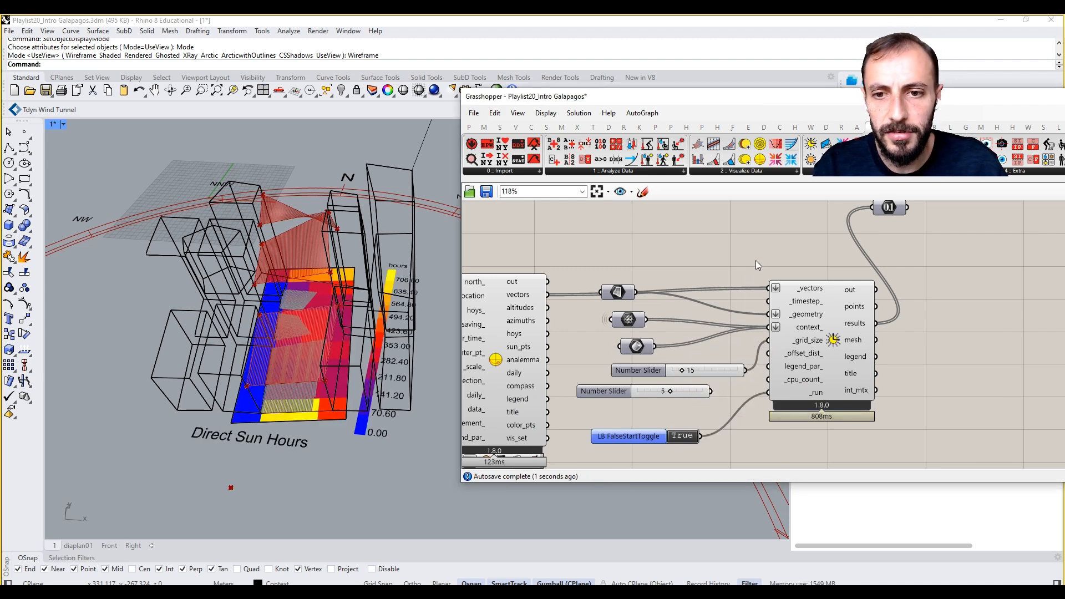
# Step: Reopen the Galapagos editor and start the evolutionary solver with the coarser analysis grid
pyautogui.moveTo(755, 261); pyautogui.dragTo(721, 341, button='right')
pyautogui.scroll(-1, 720, 342)
pyautogui.moveTo(776, 309); pyautogui.dragTo(737, 351, button='right')
pyautogui.scroll(-4, 737, 351)
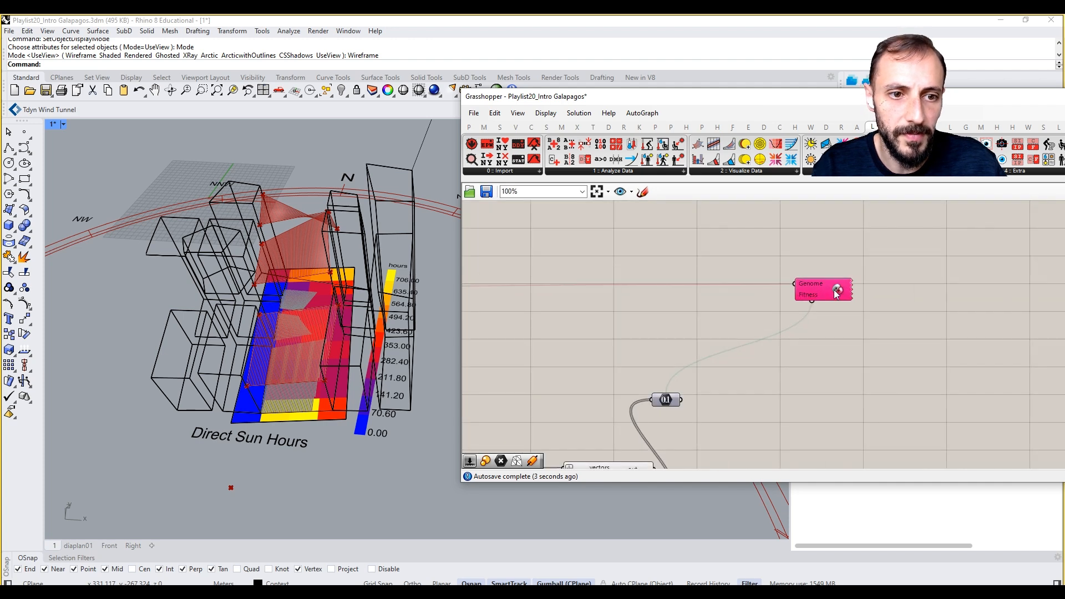
pyautogui.doubleClick(849, 287)
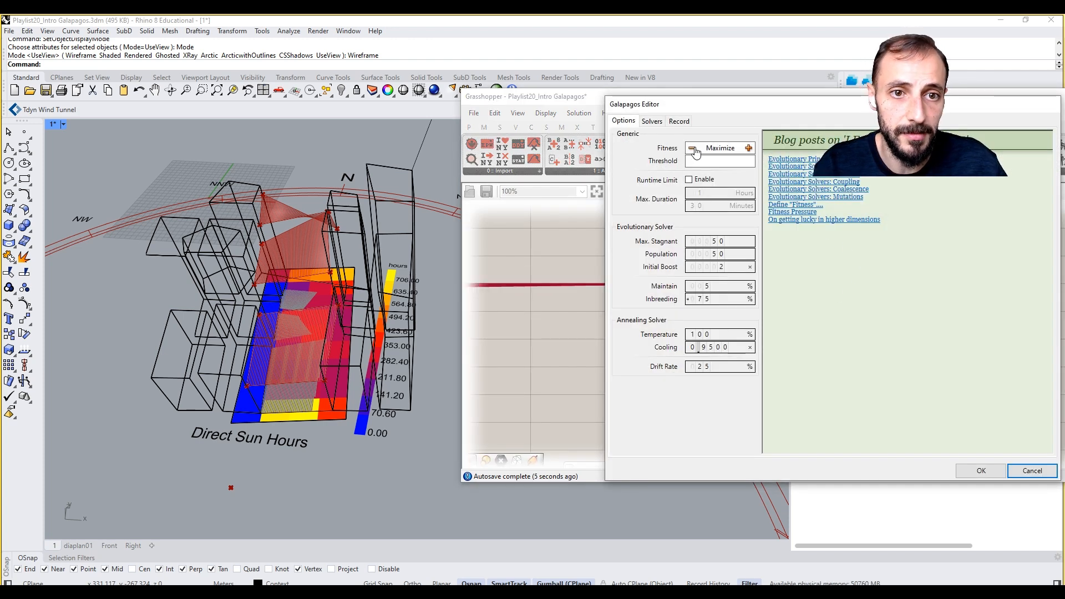
pyautogui.click(652, 121)
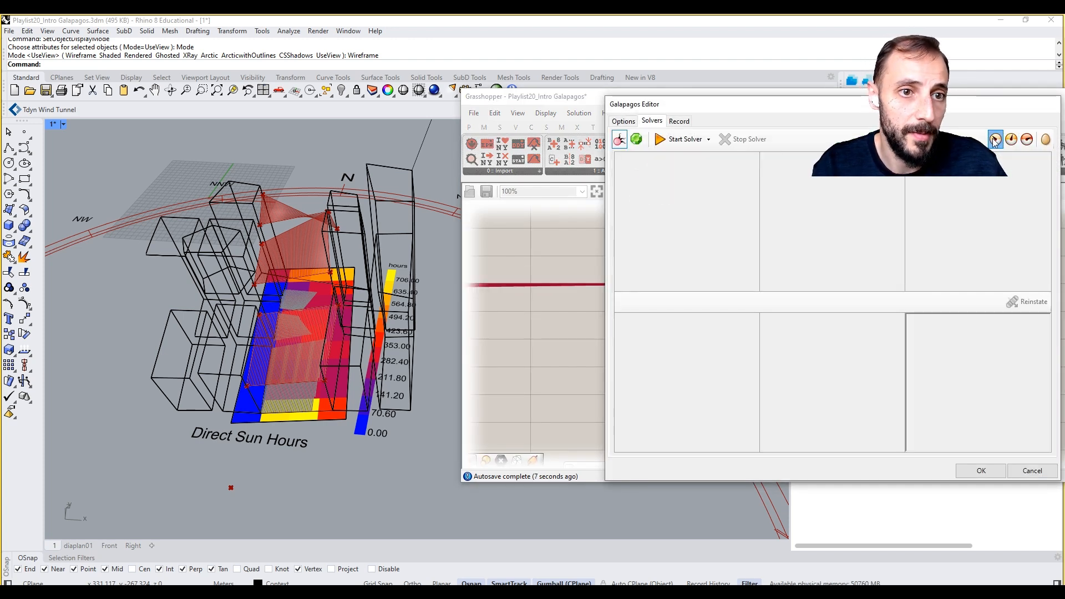
pyautogui.click(678, 139)
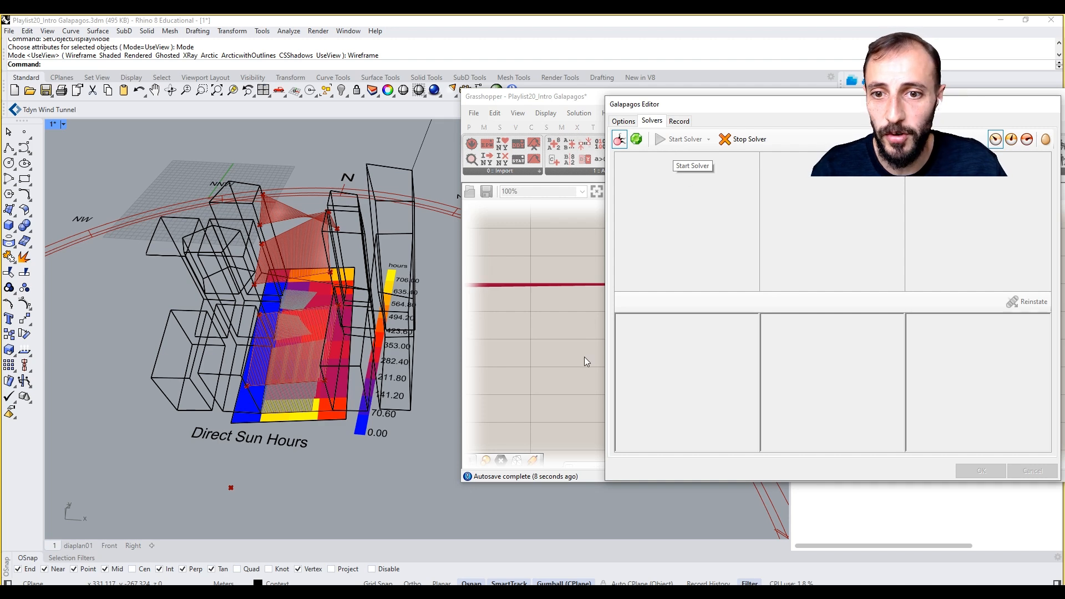